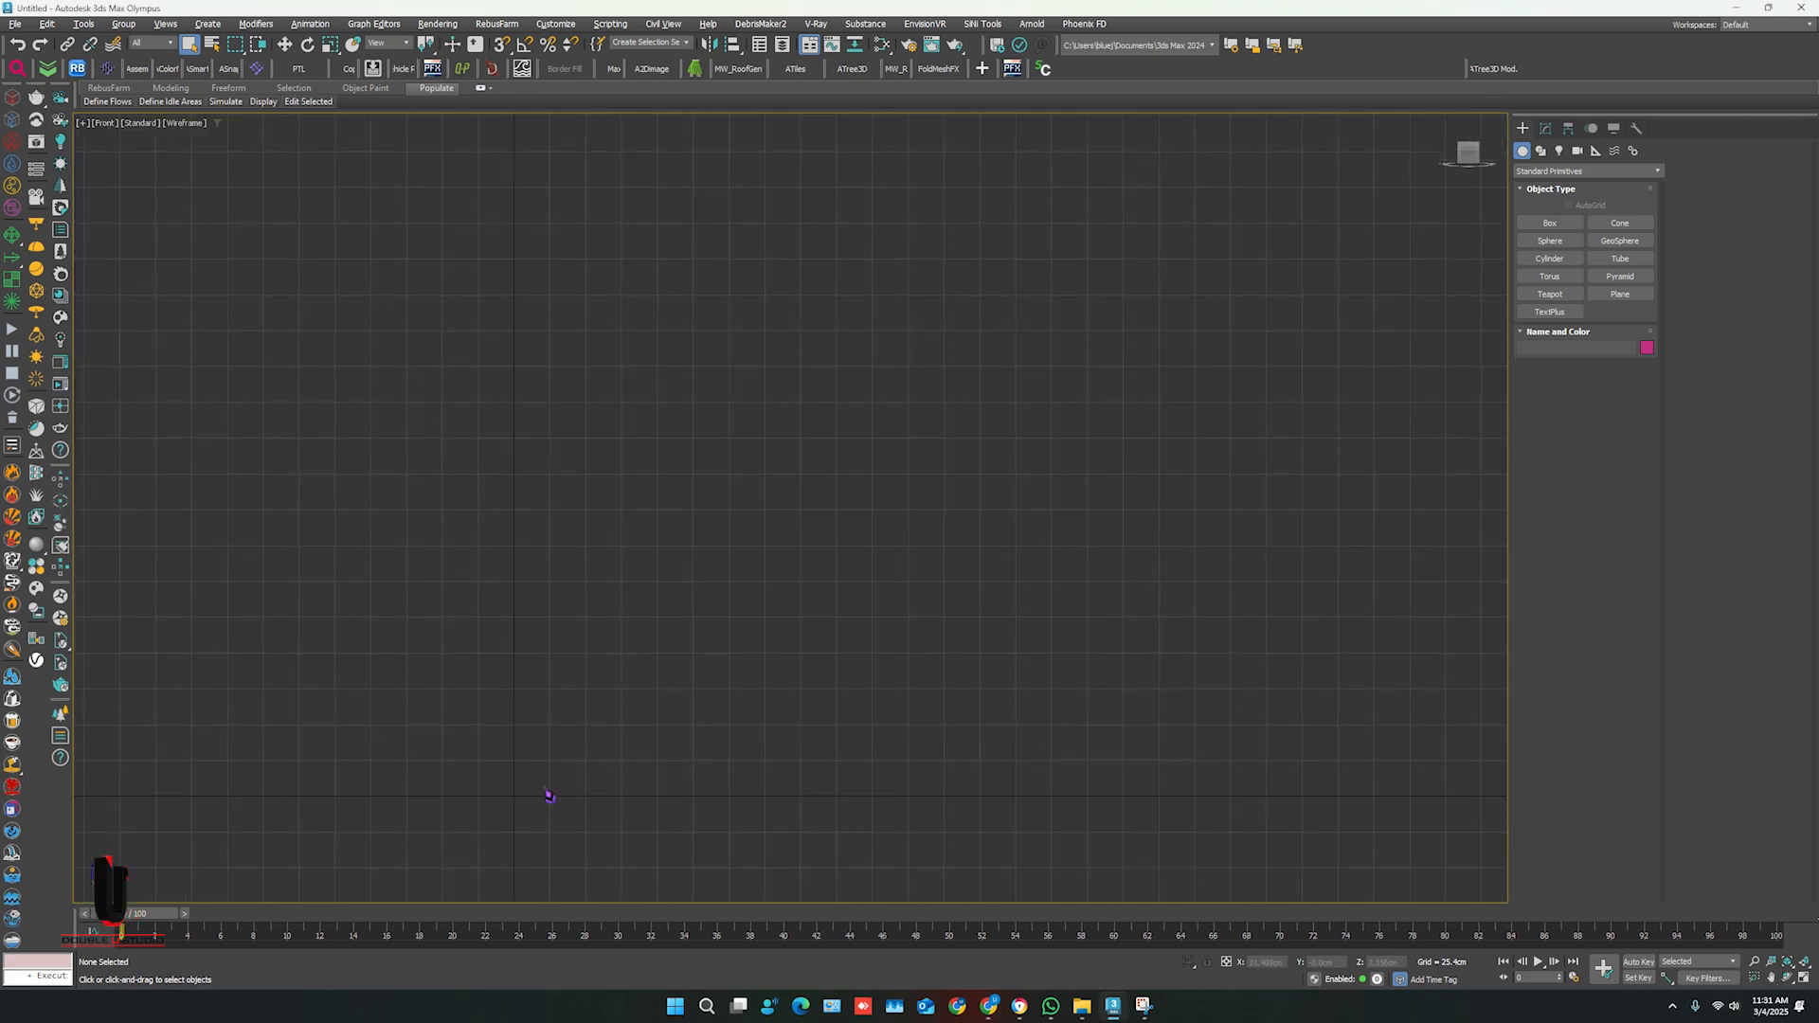
- Draw a plane about 166 cm long and 136 cm wide in the Front view
middle_click_drag(558, 781, 573, 776)
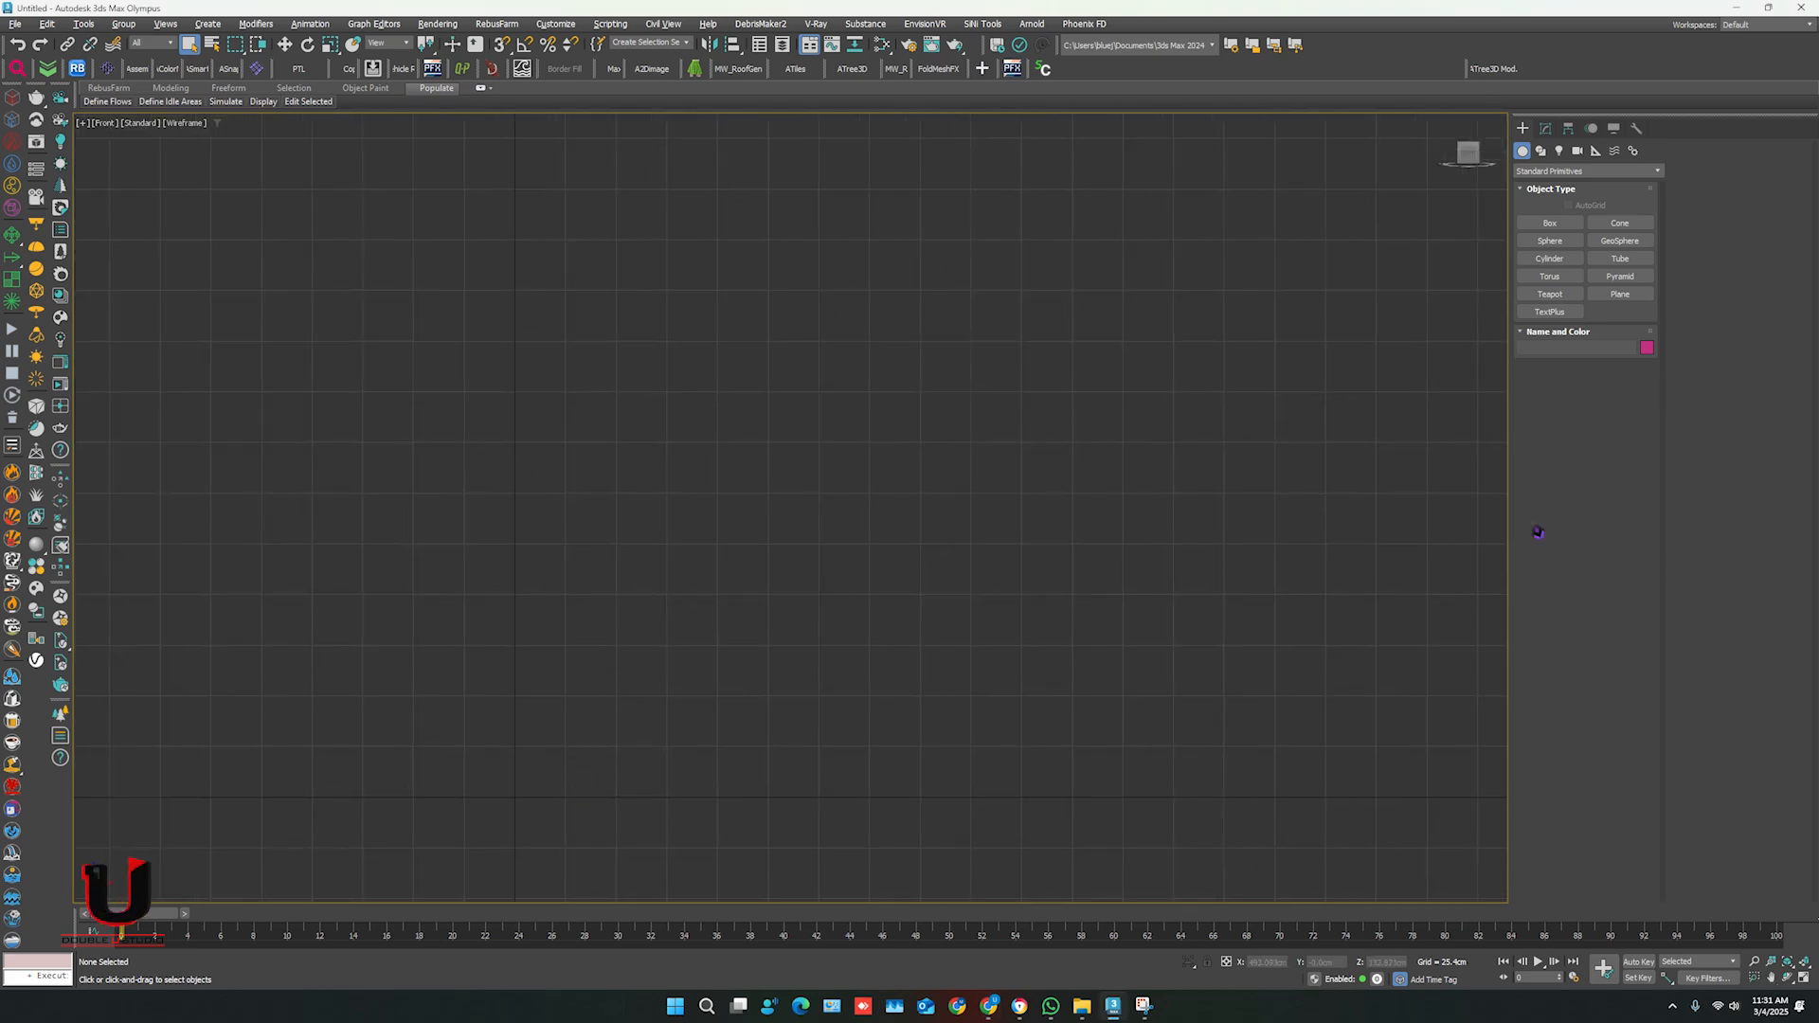
left_click(1616, 295)
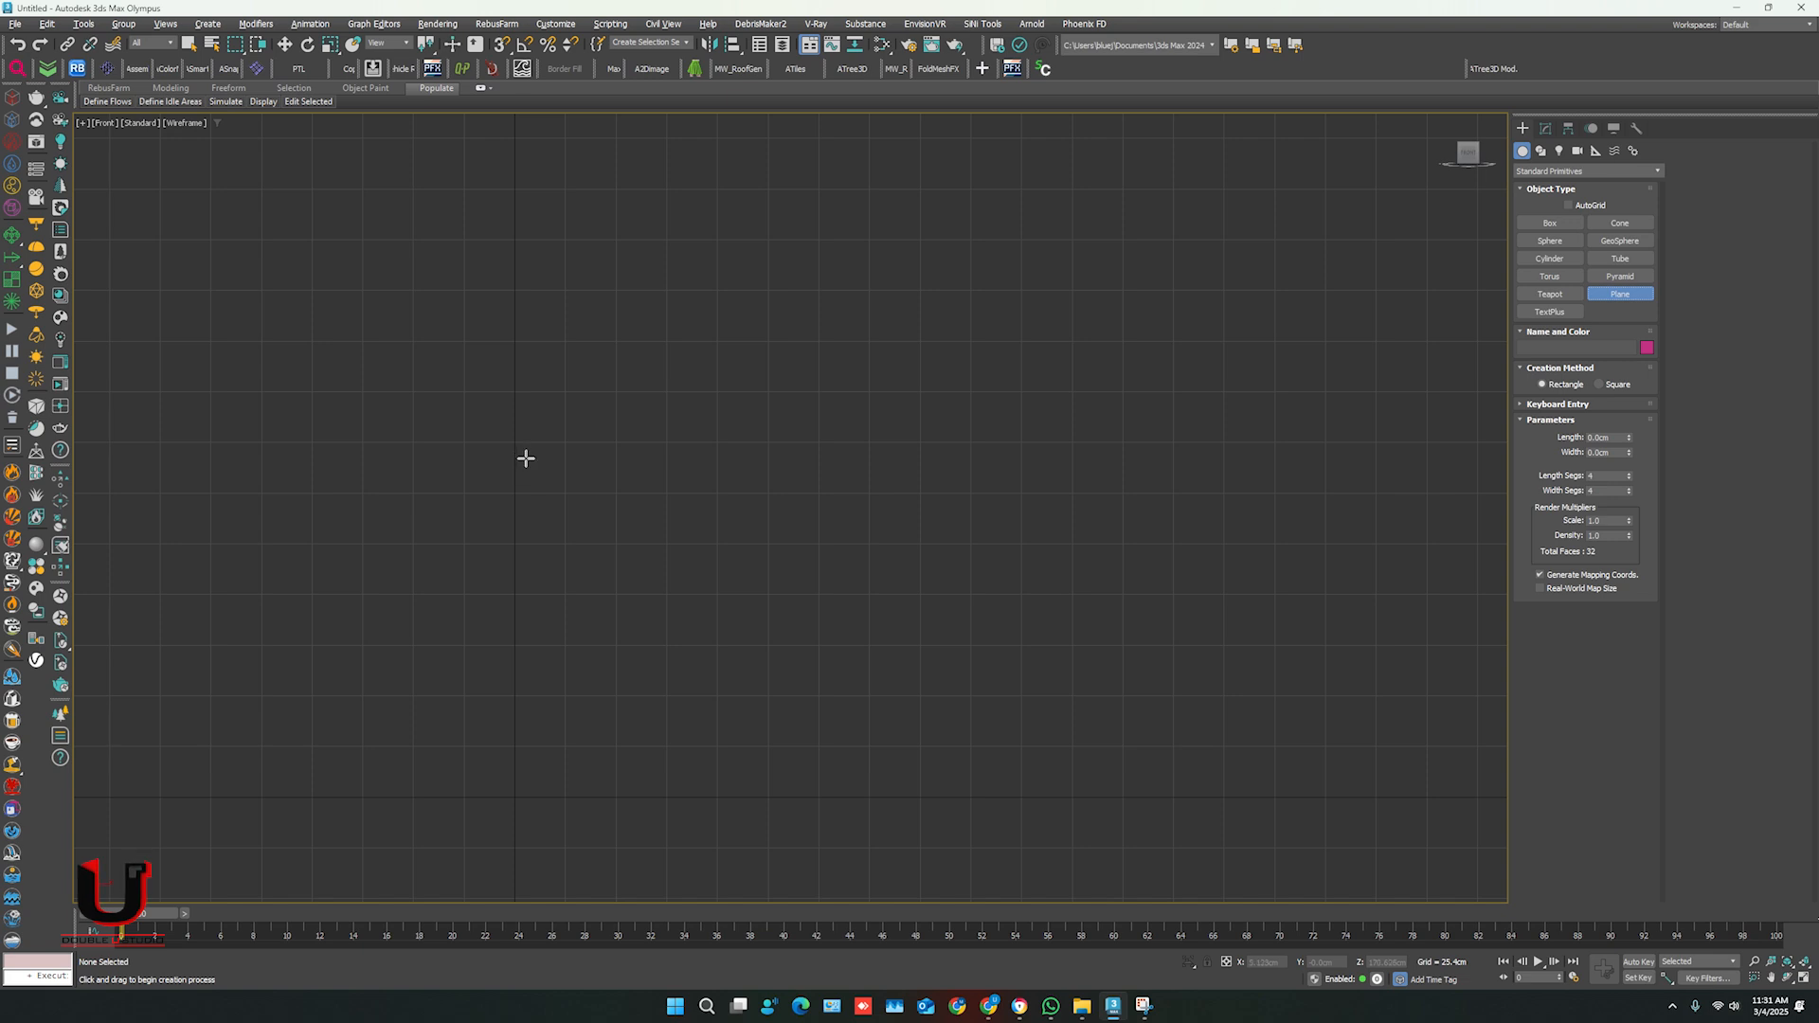
left_click_drag(537, 456, 810, 789)
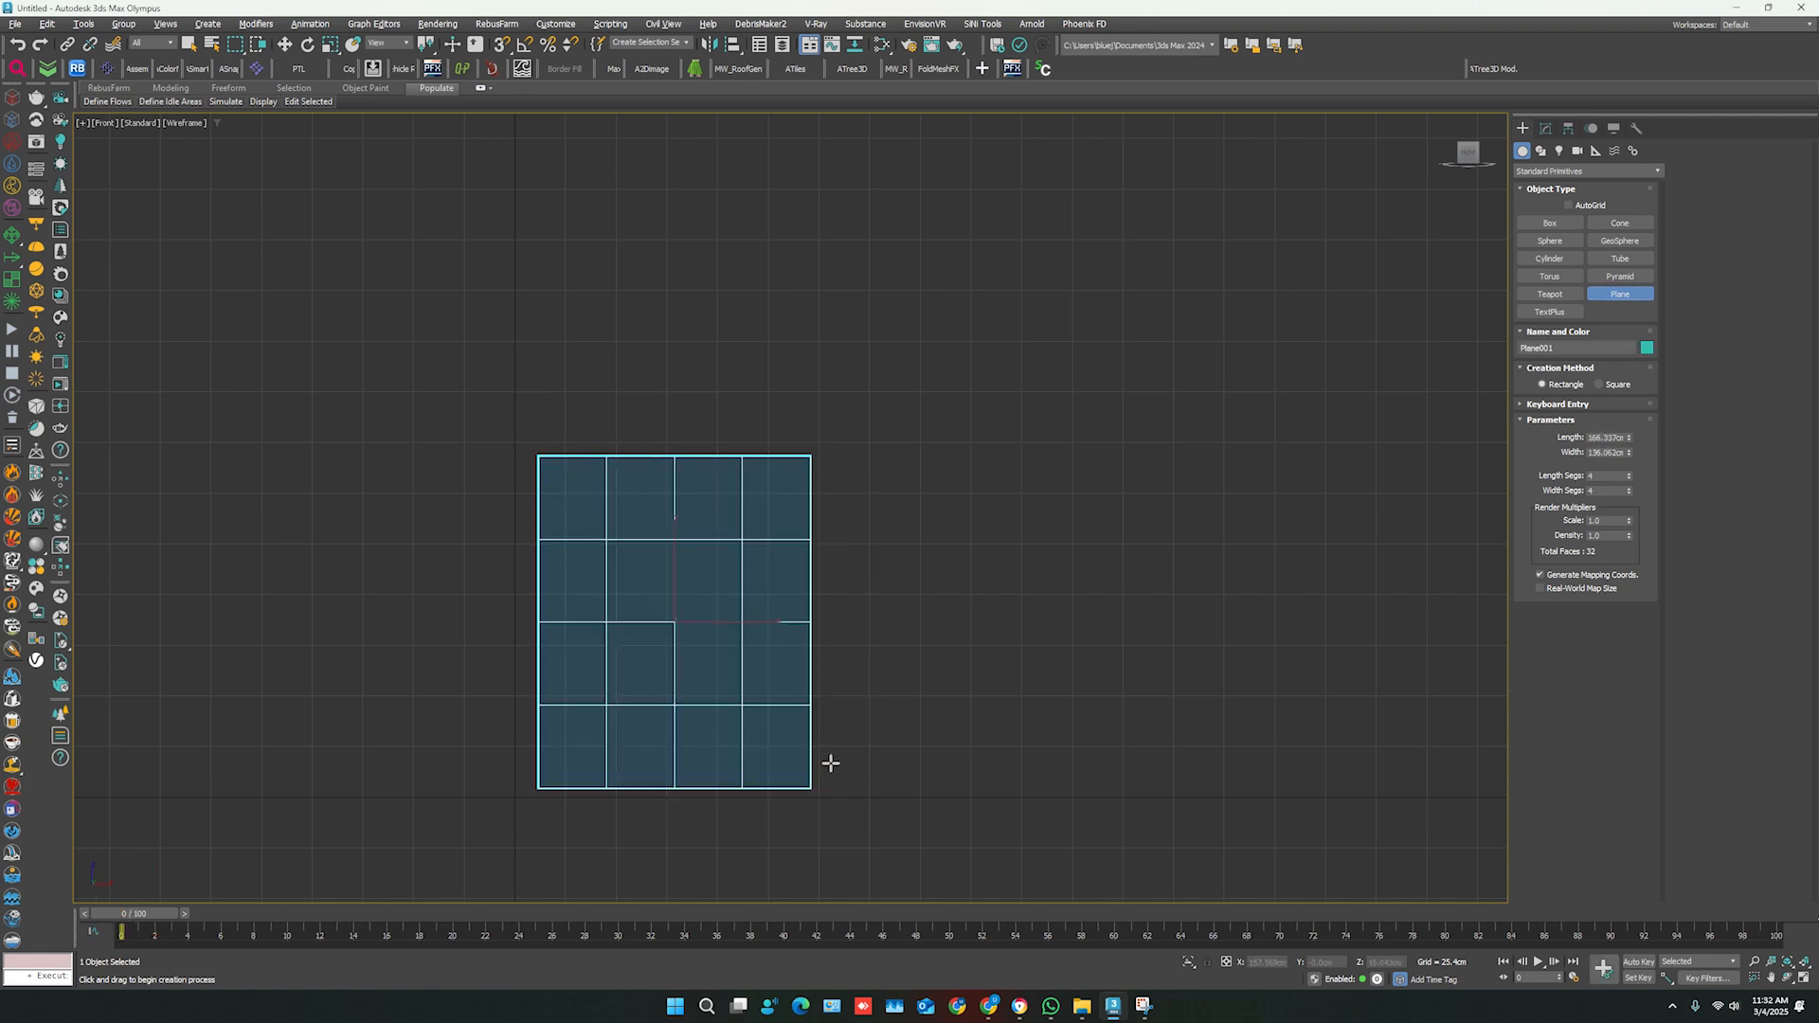
- Set the plane's length to 300 cm and its width to 200 cm
left_click(1545, 128)
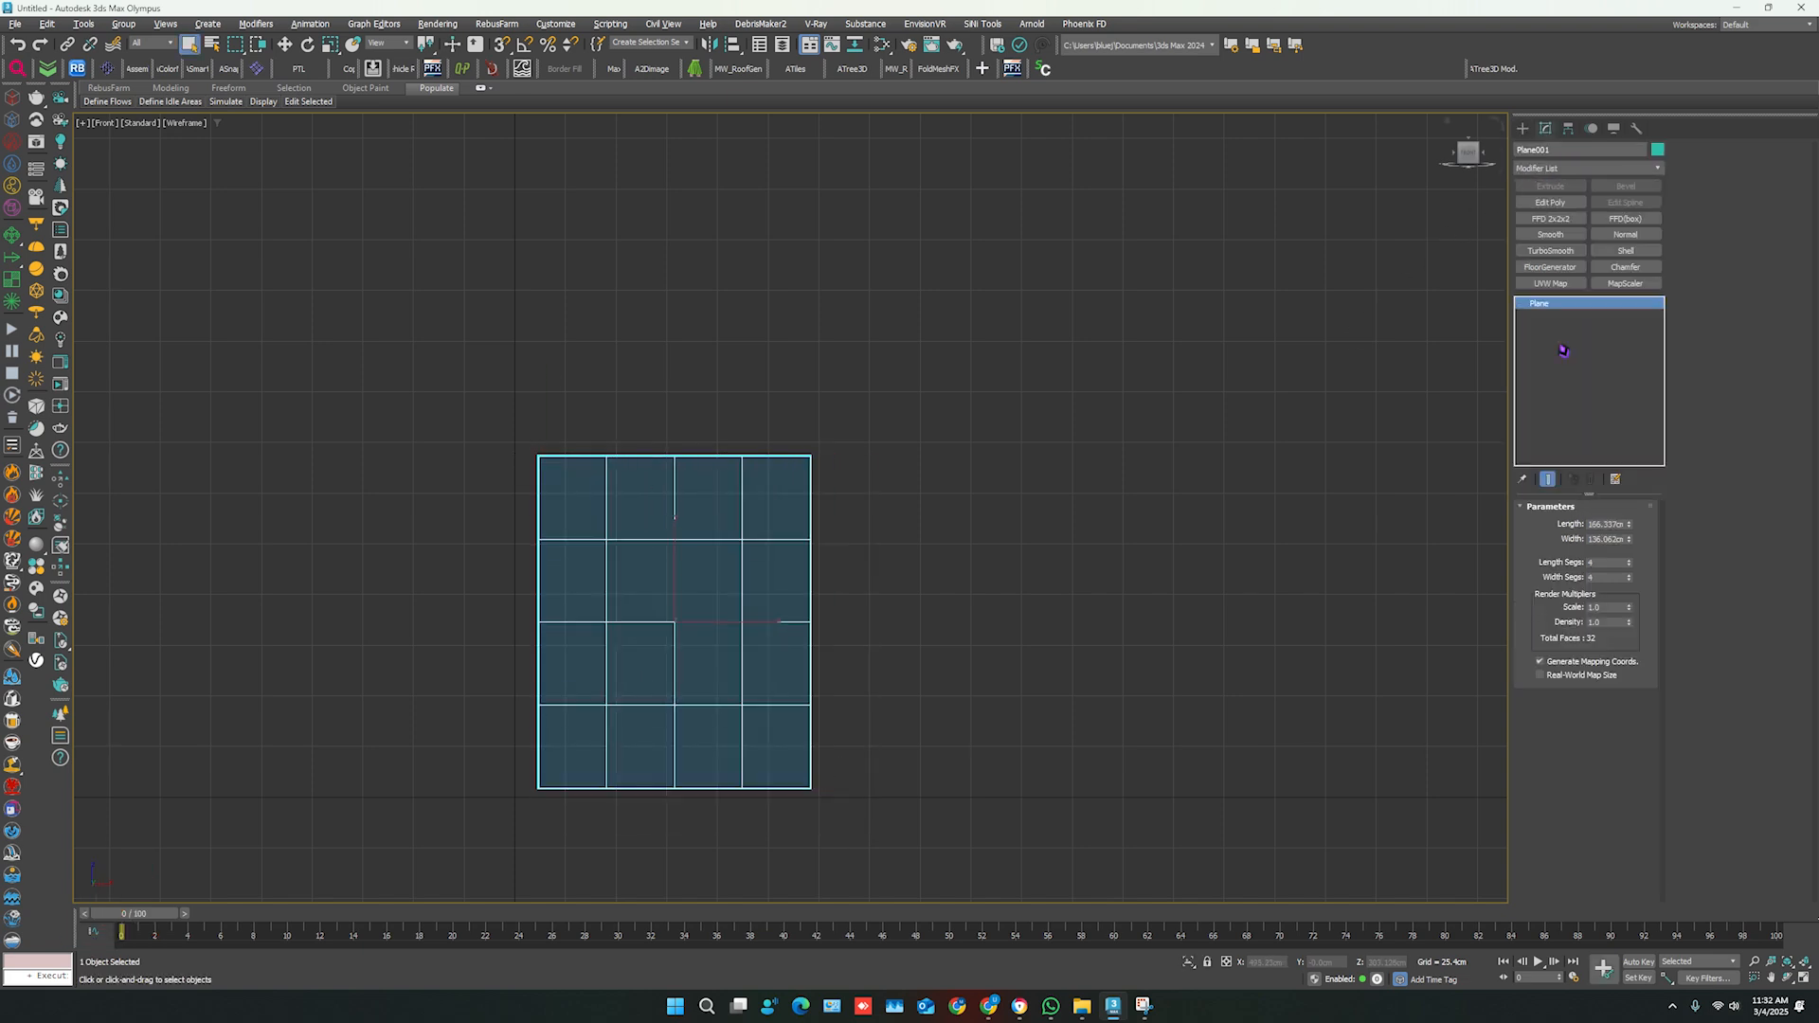
double_click(1605, 524)
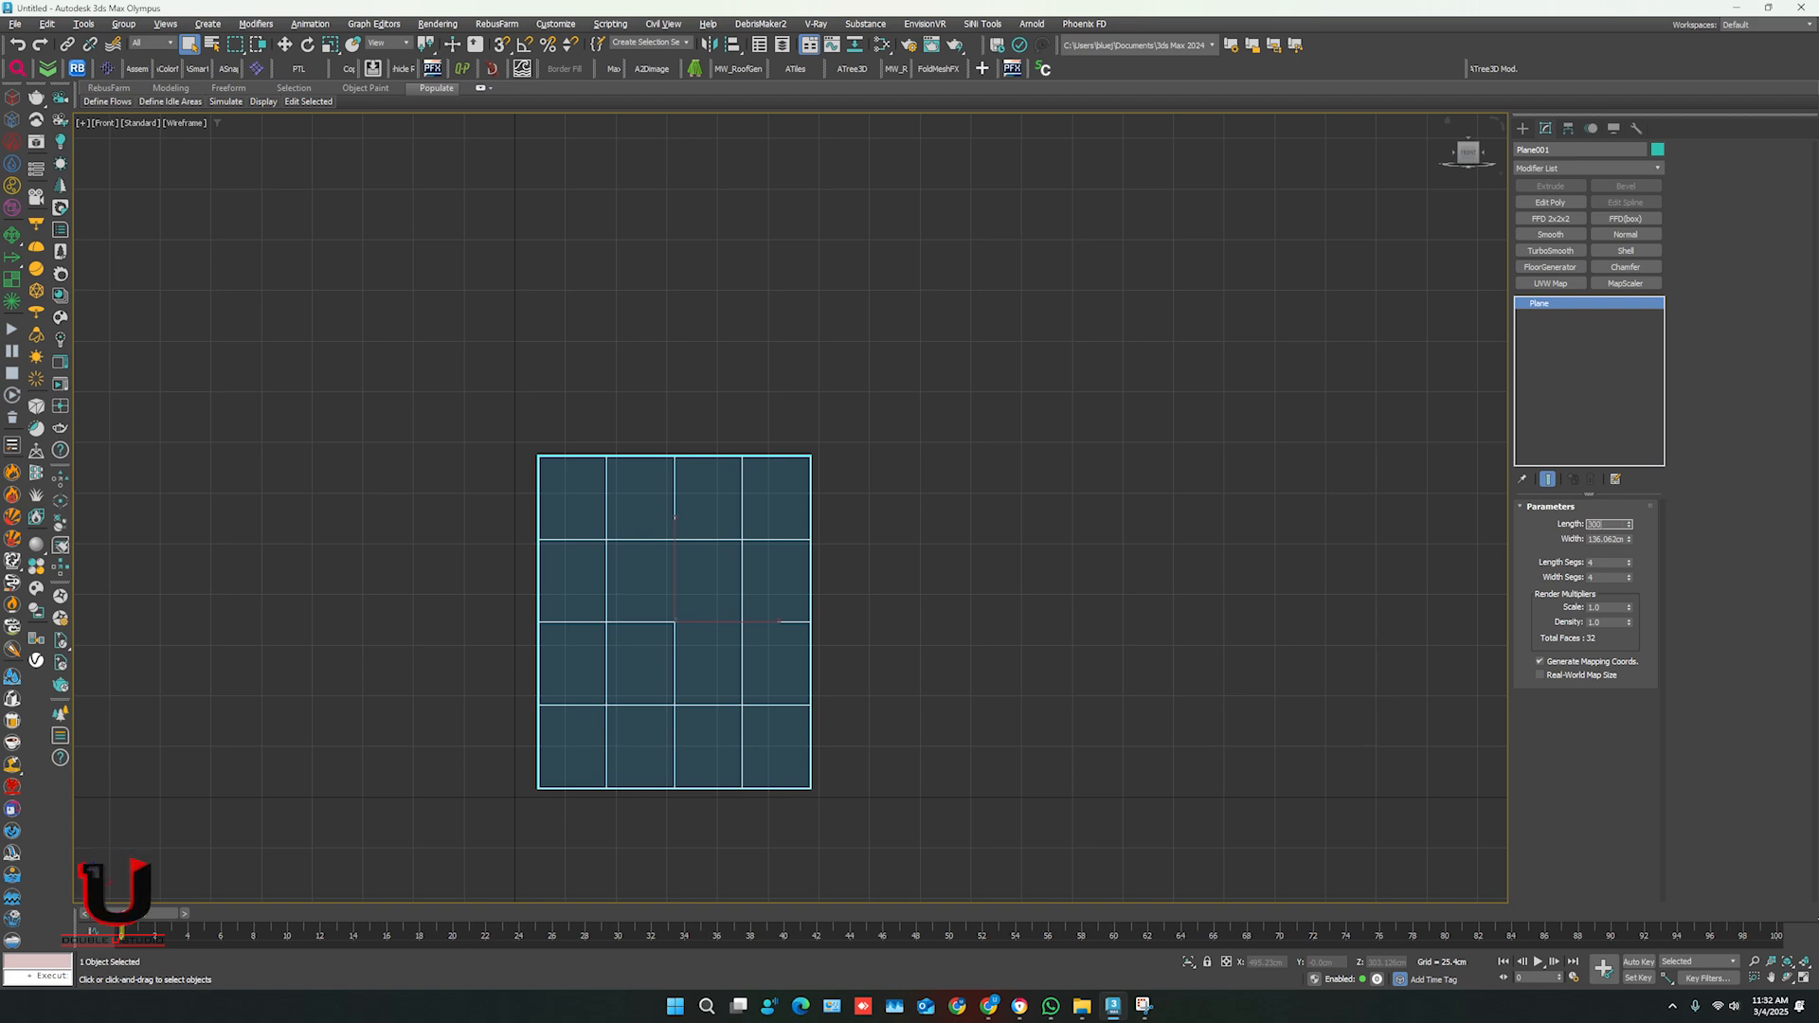
key("Tab")
type("200")
key("Return")
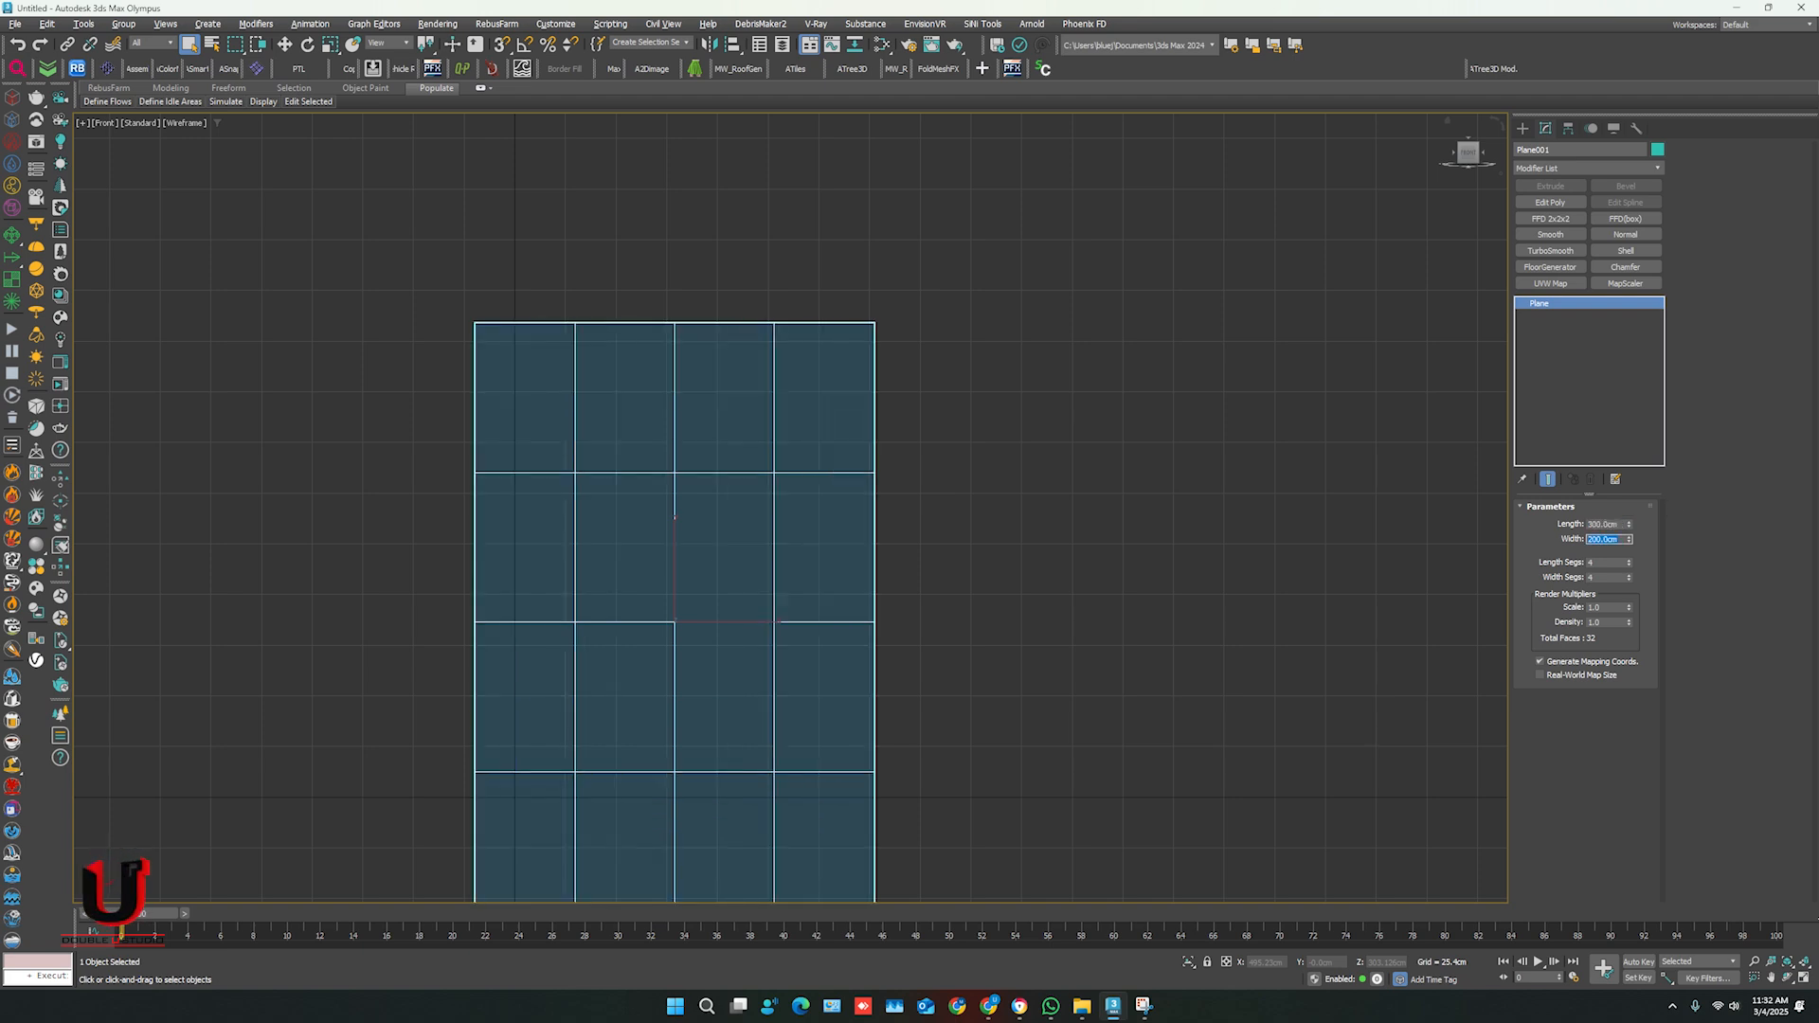
- Subdivide the plane into 100 length segments and 70 width segments
key("Tab")
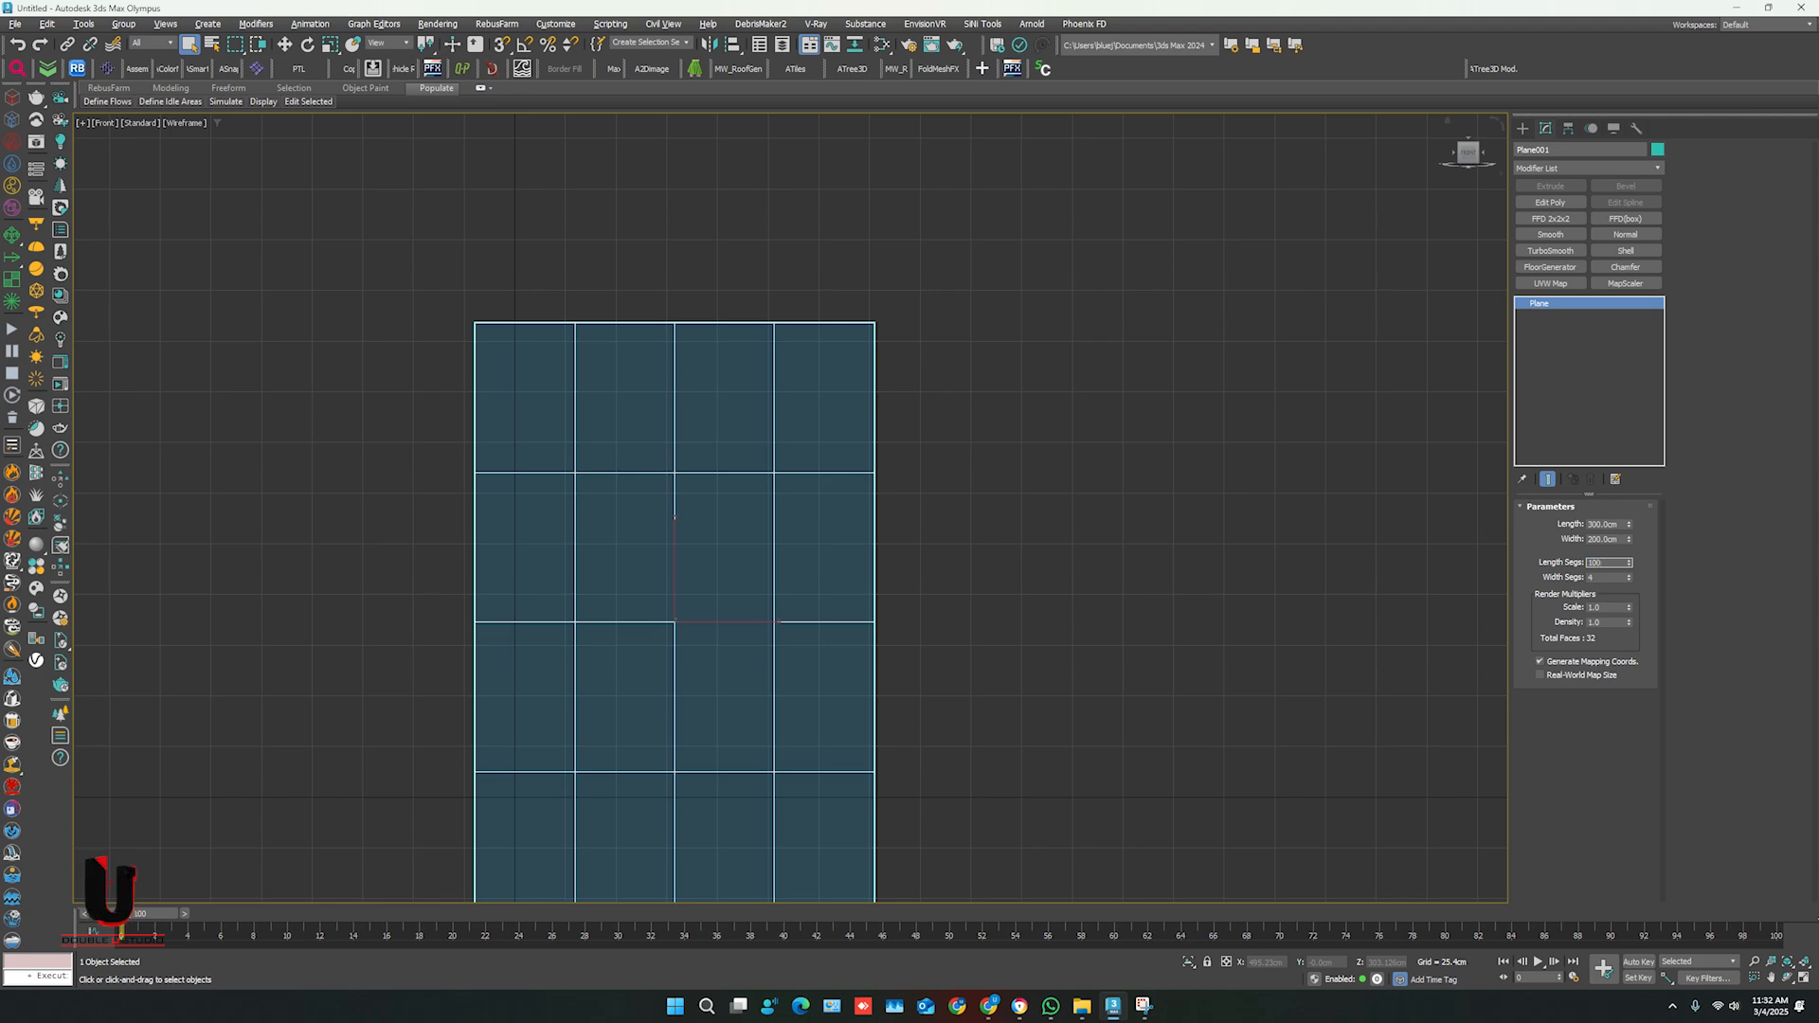
key("Tab")
type("70")
key("Return")
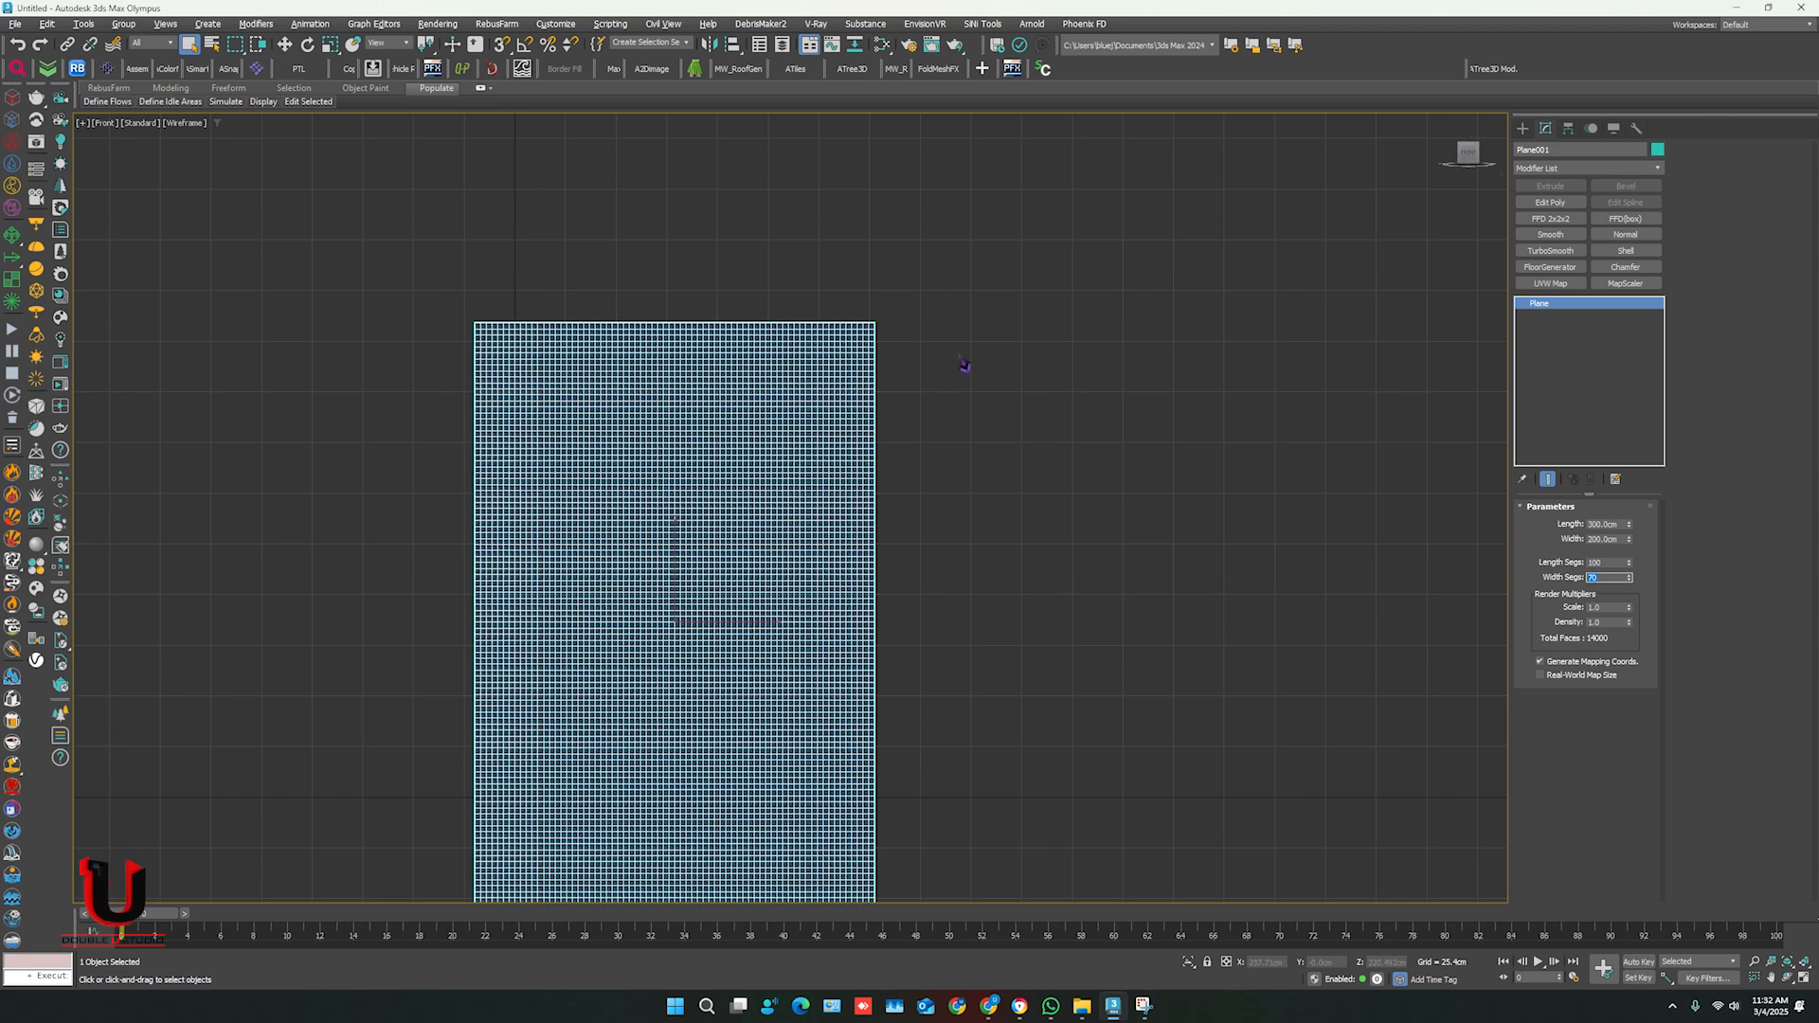
- Move the plane up and sideways in the Front view to about X 112 cm, Z 154 cm
key("w")
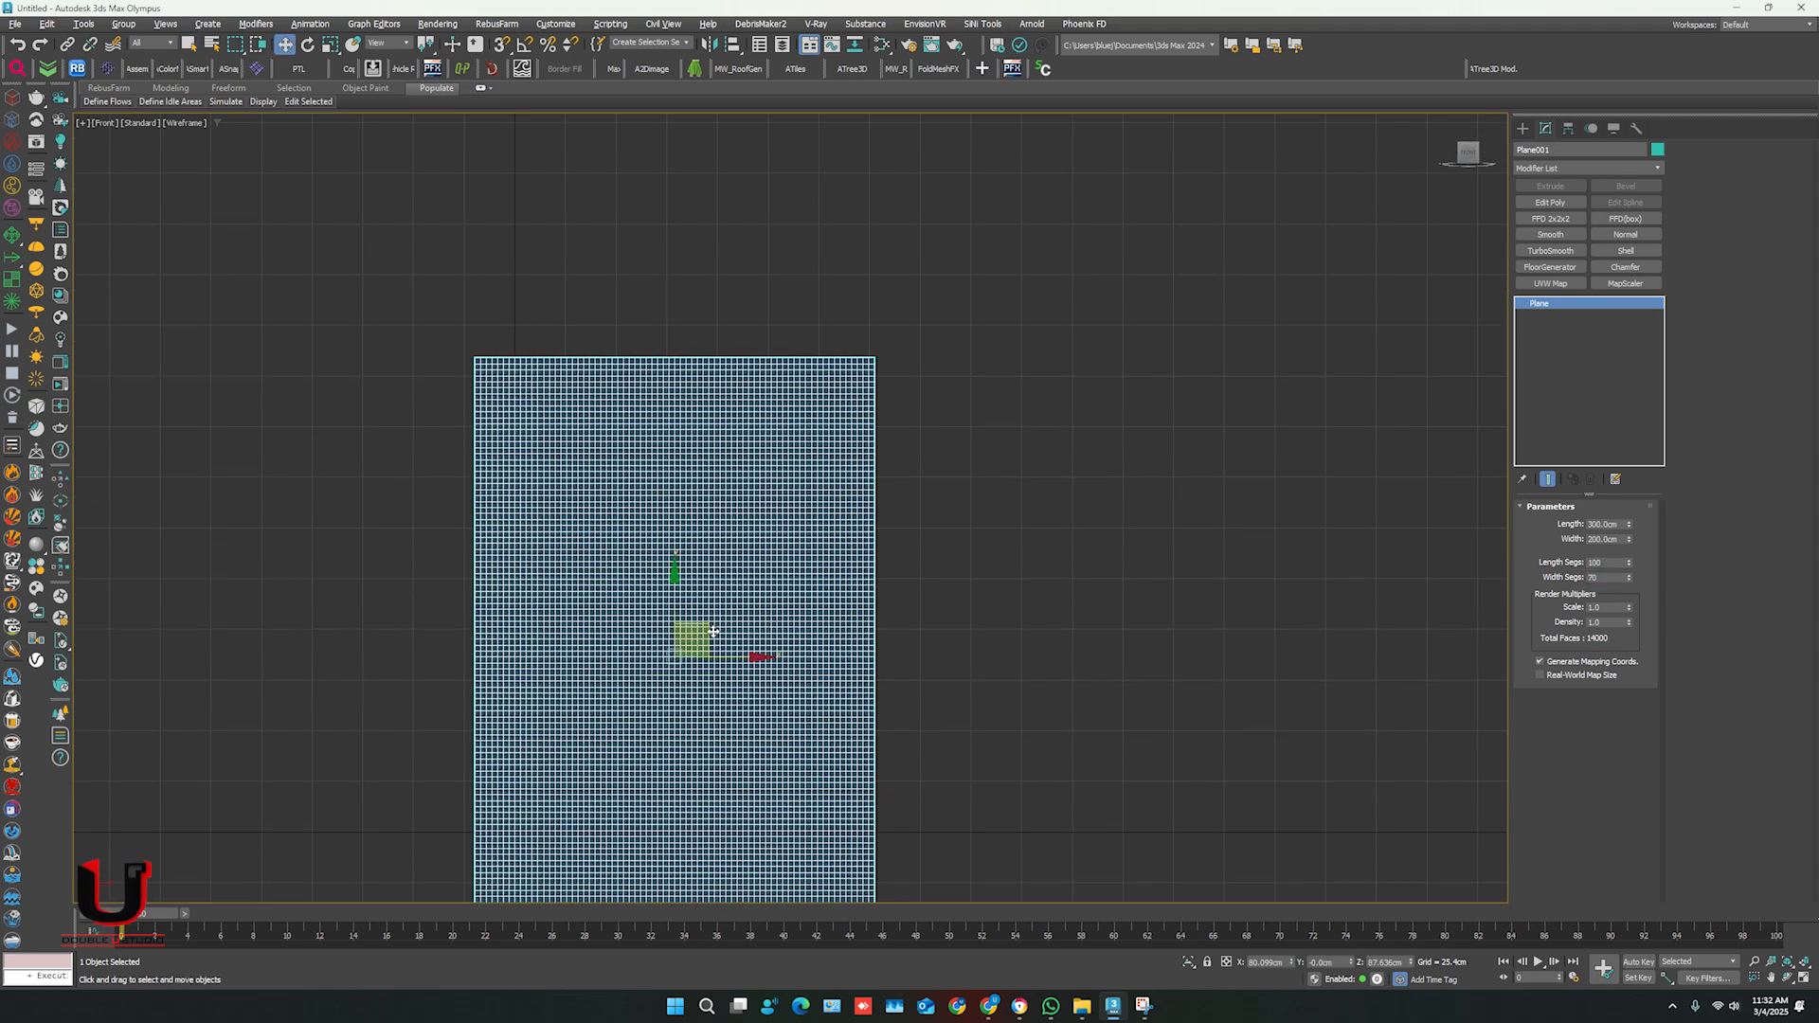
left_click_drag(713, 603, 777, 499)
- Create a box over the plane's upper edge, slightly wider than it, about 12 cm long, 209 cm wide and 6 cm high
scroll(783, 379, "up", 2)
middle_click_drag(784, 379, 779, 439)
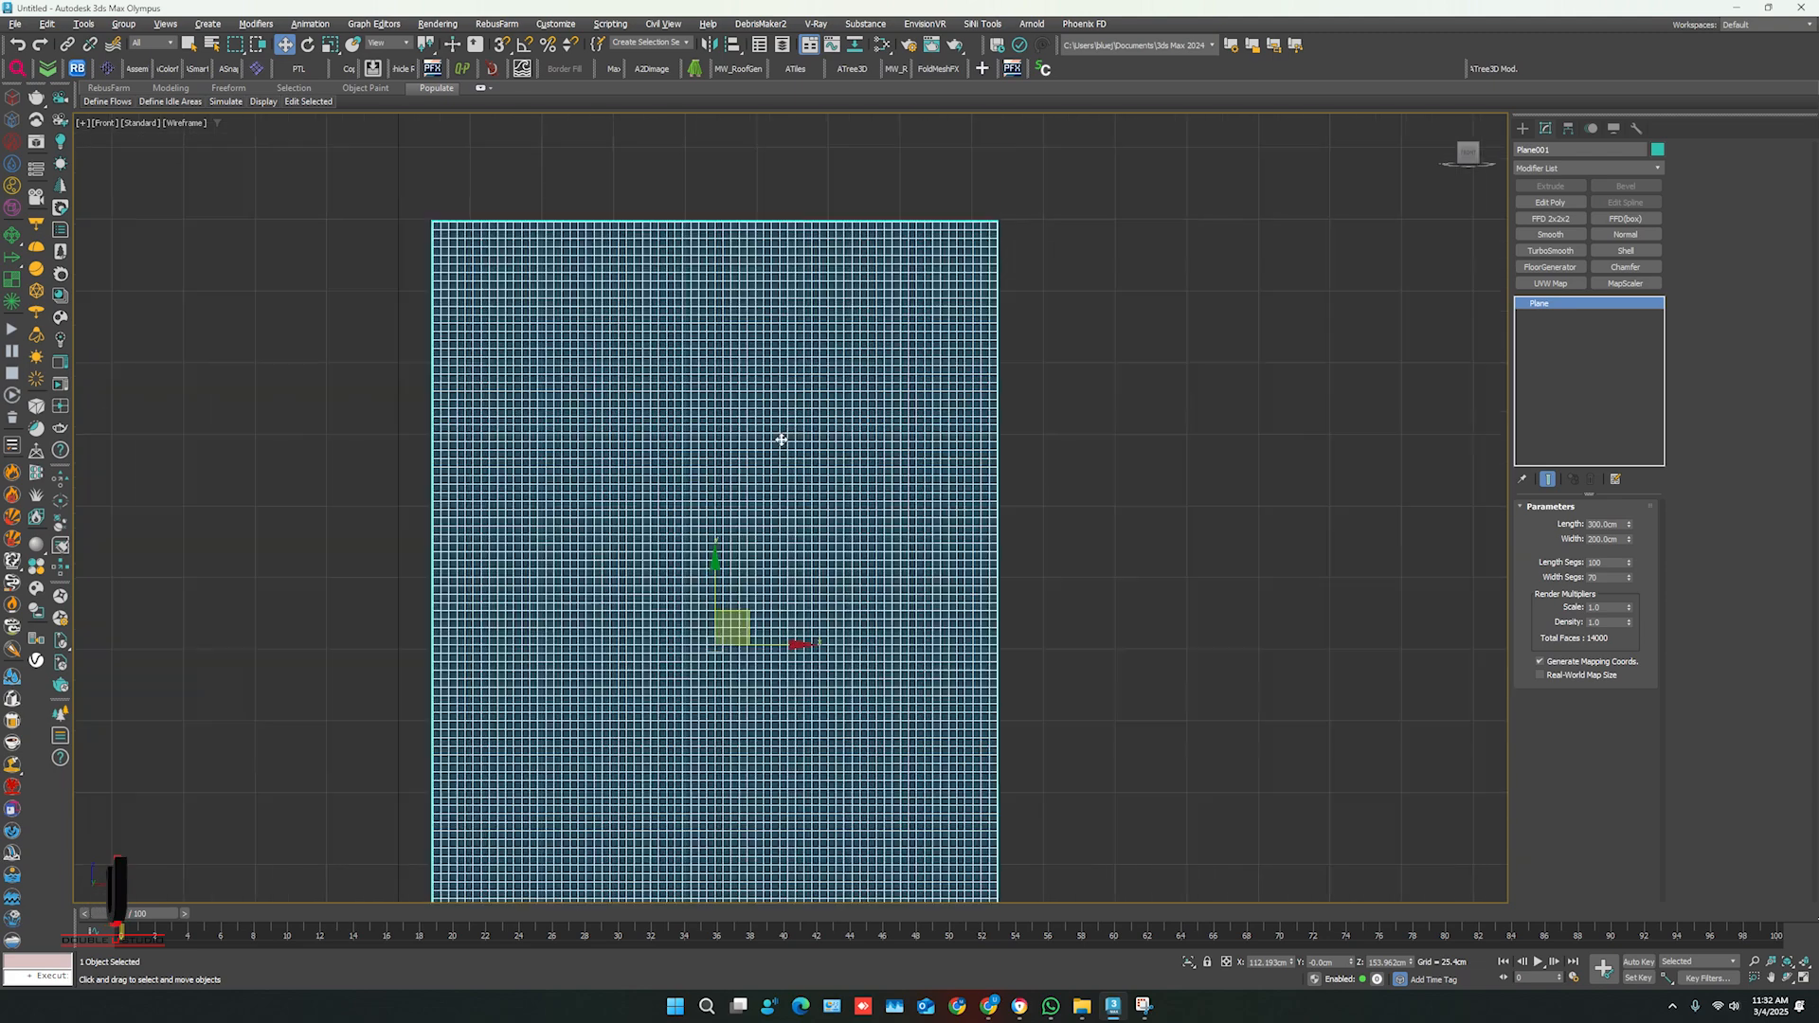
middle_click_drag(796, 338, 818, 603)
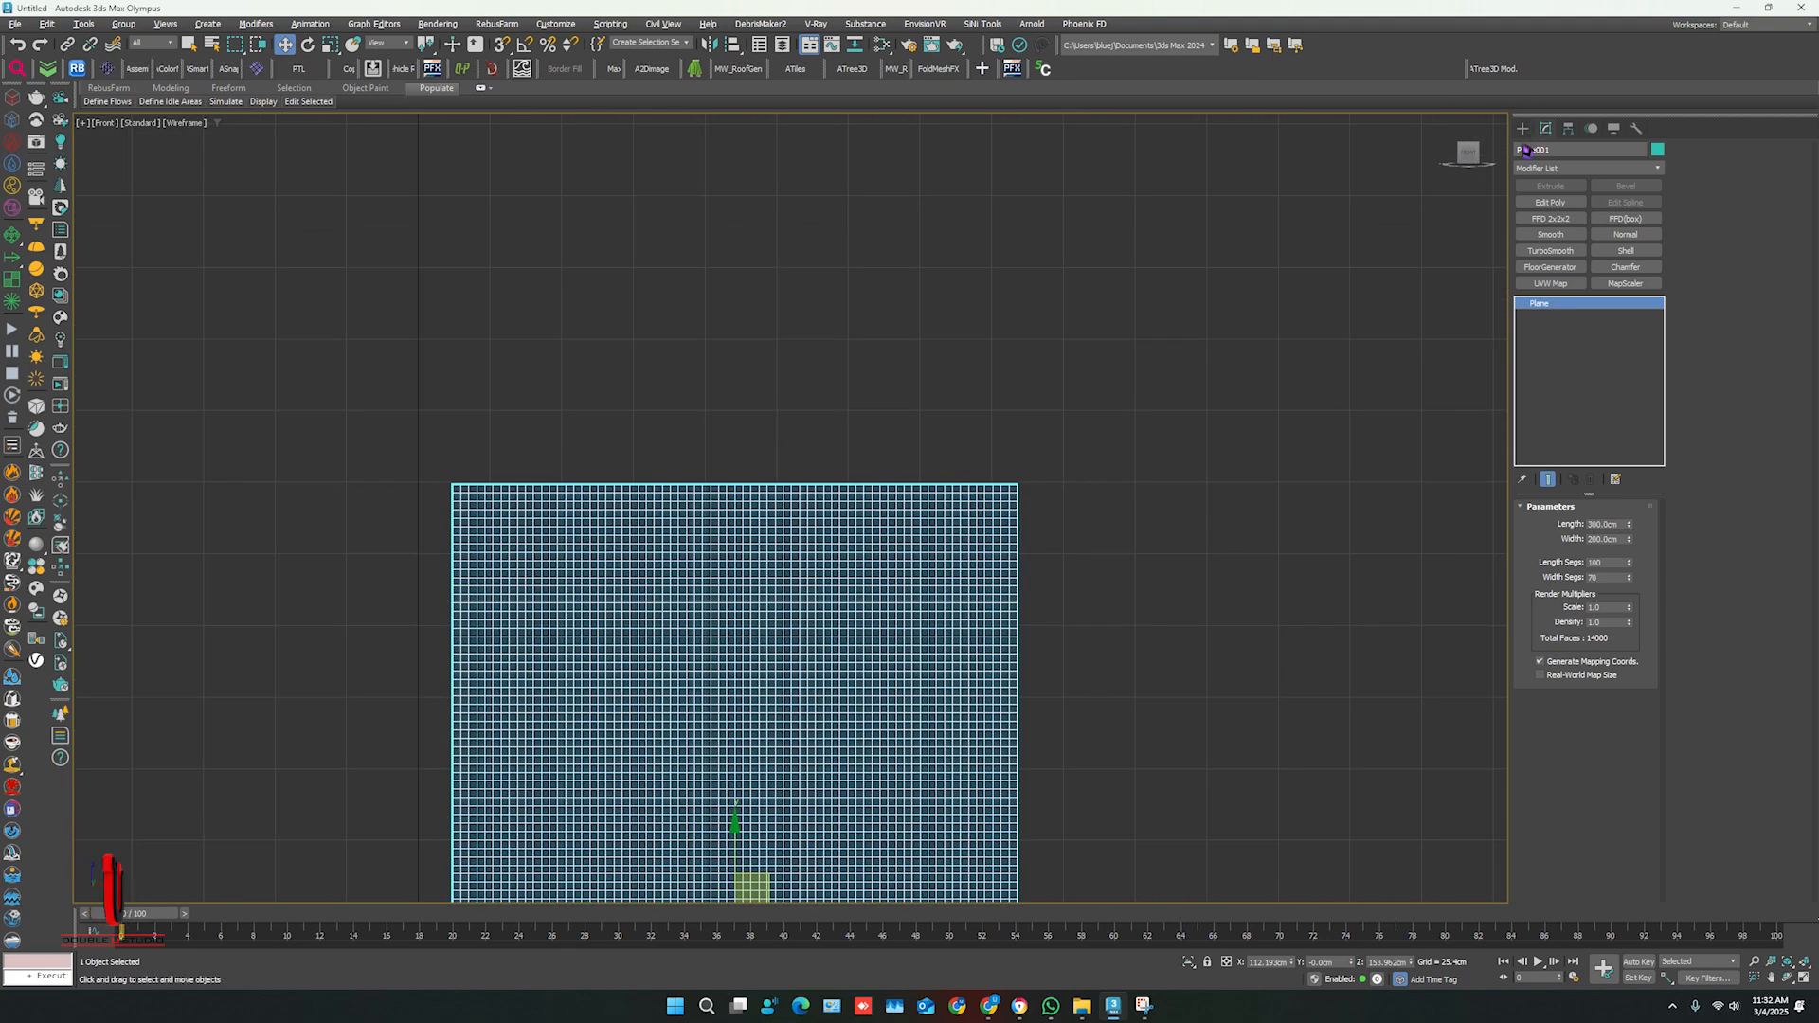
left_click(1522, 129)
left_click(1549, 222)
scroll(512, 518, "up", 2)
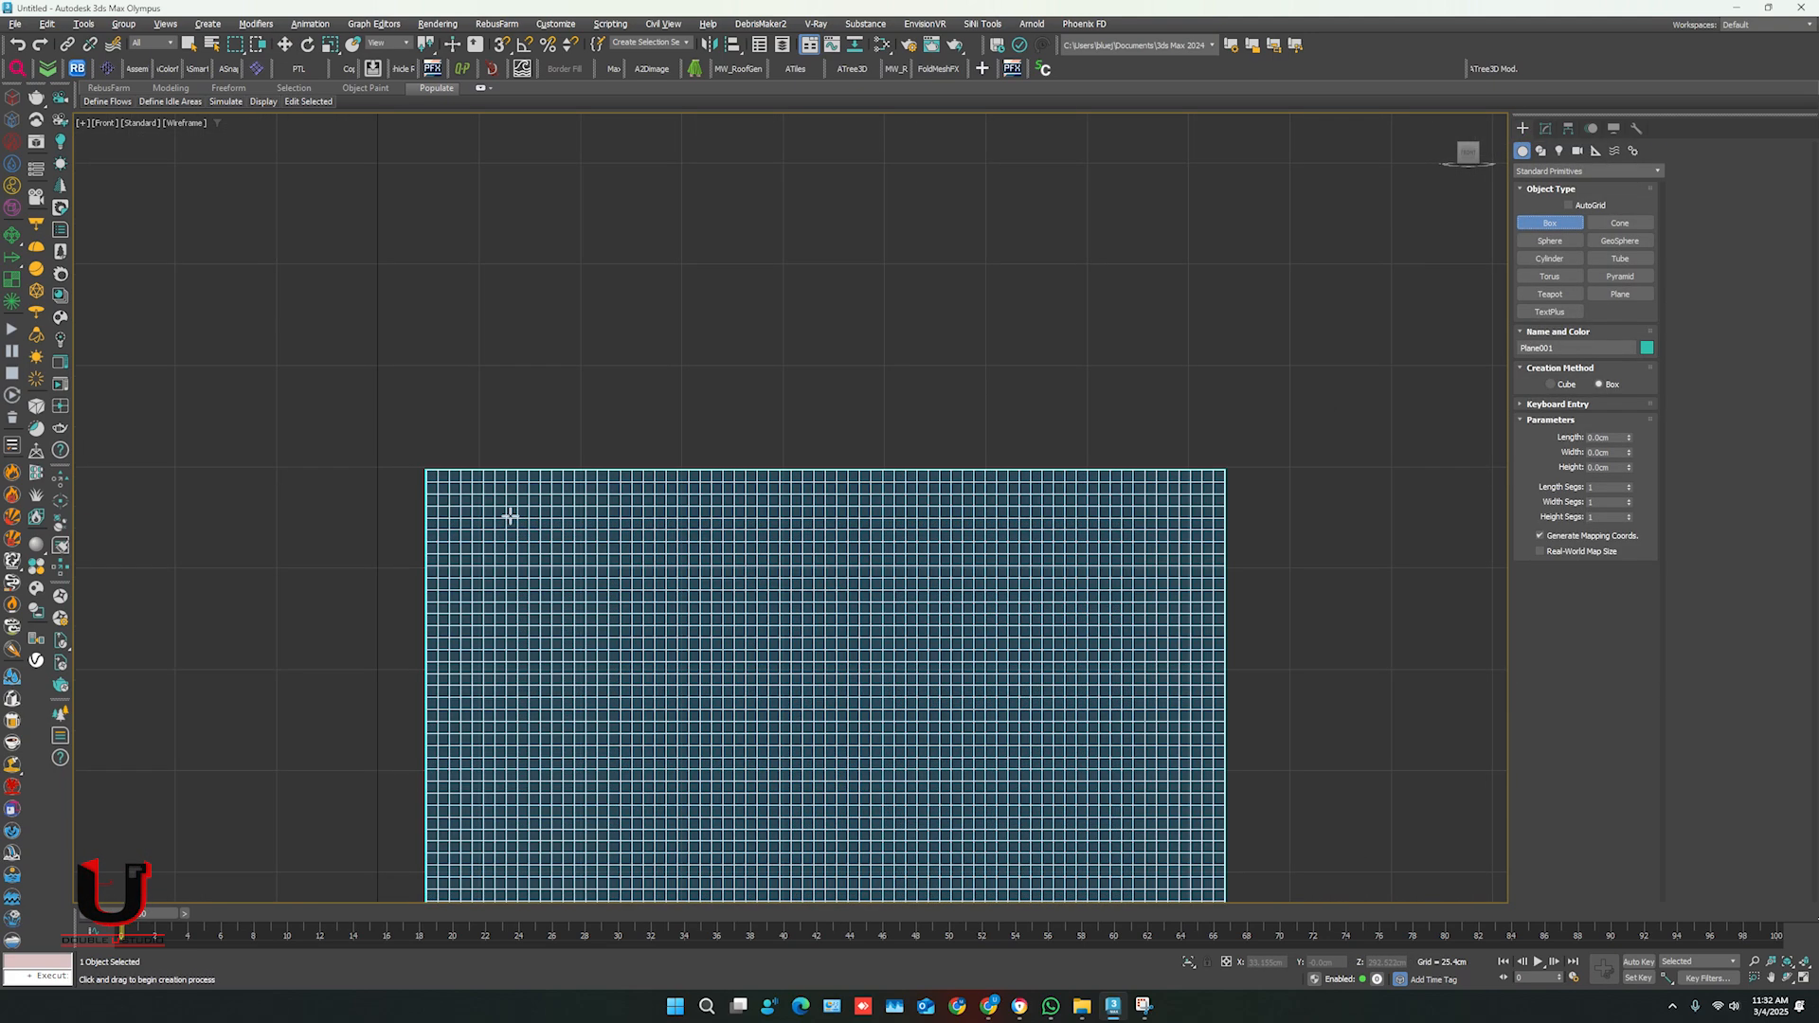
left_click_drag(410, 452, 1244, 503)
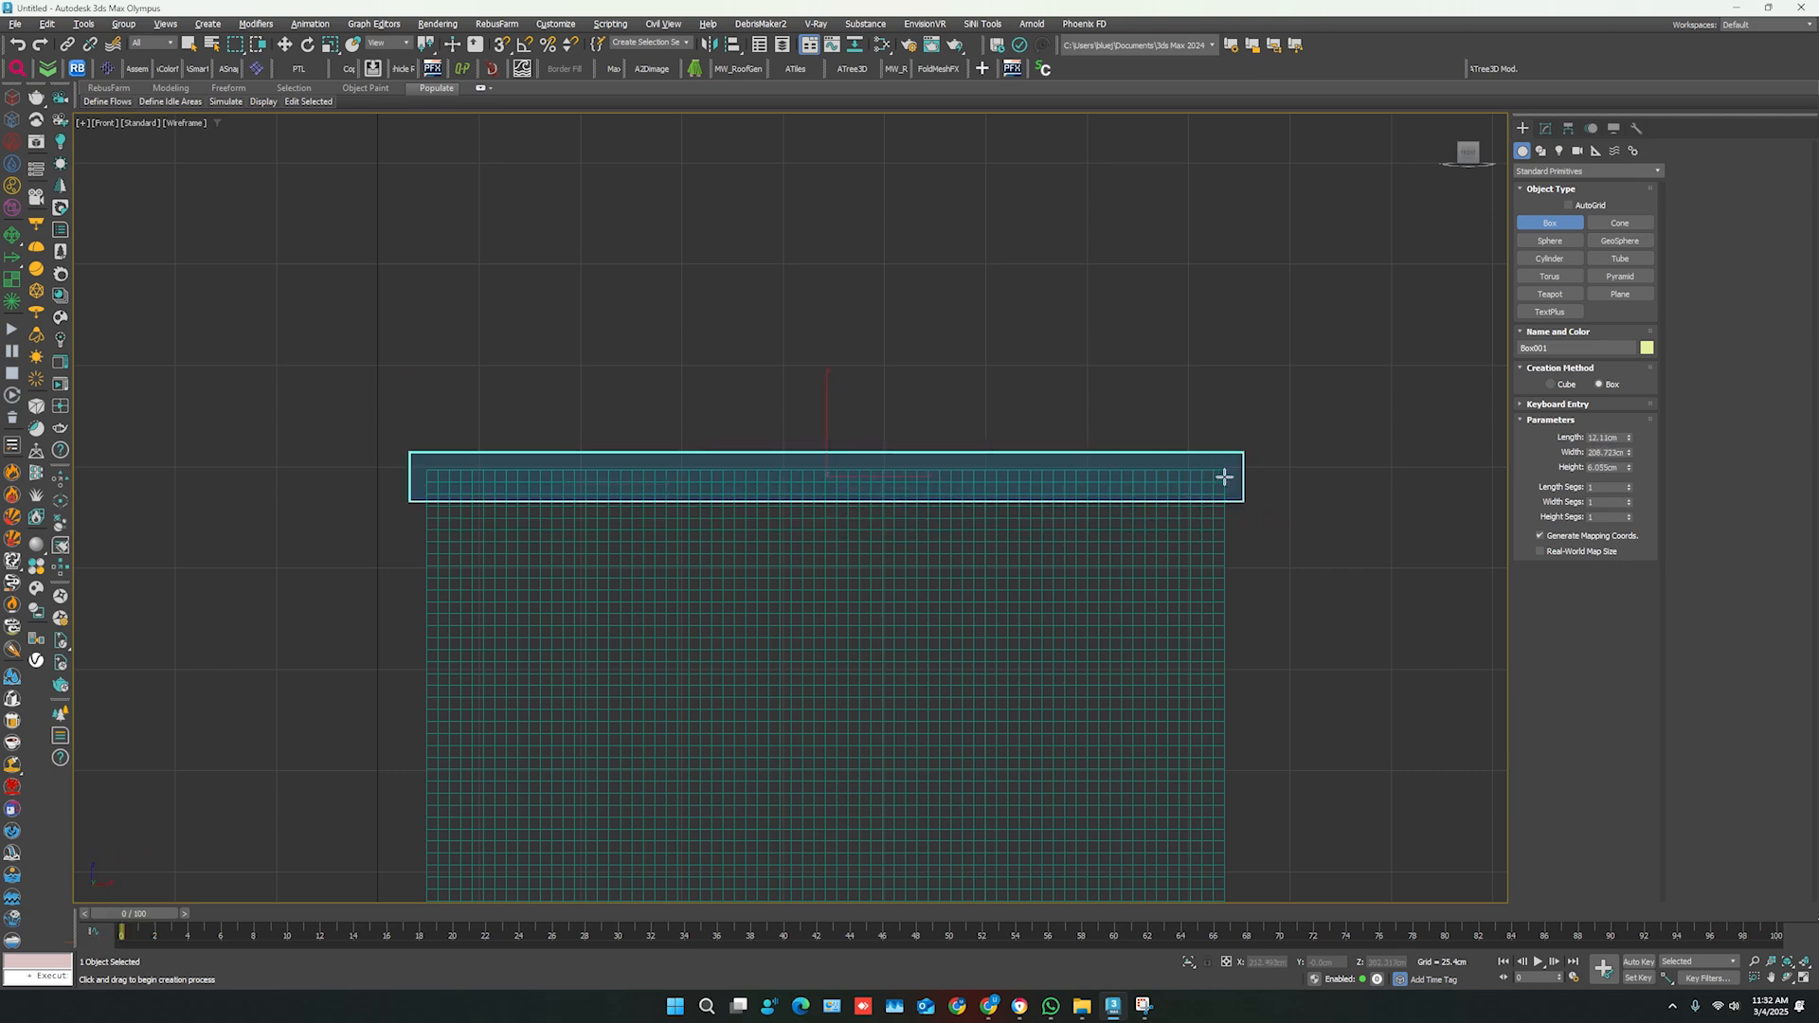
- Move the box along Y in the Top view to about 2.6 cm so the plane runs through its thickness
key("w")
key("t")
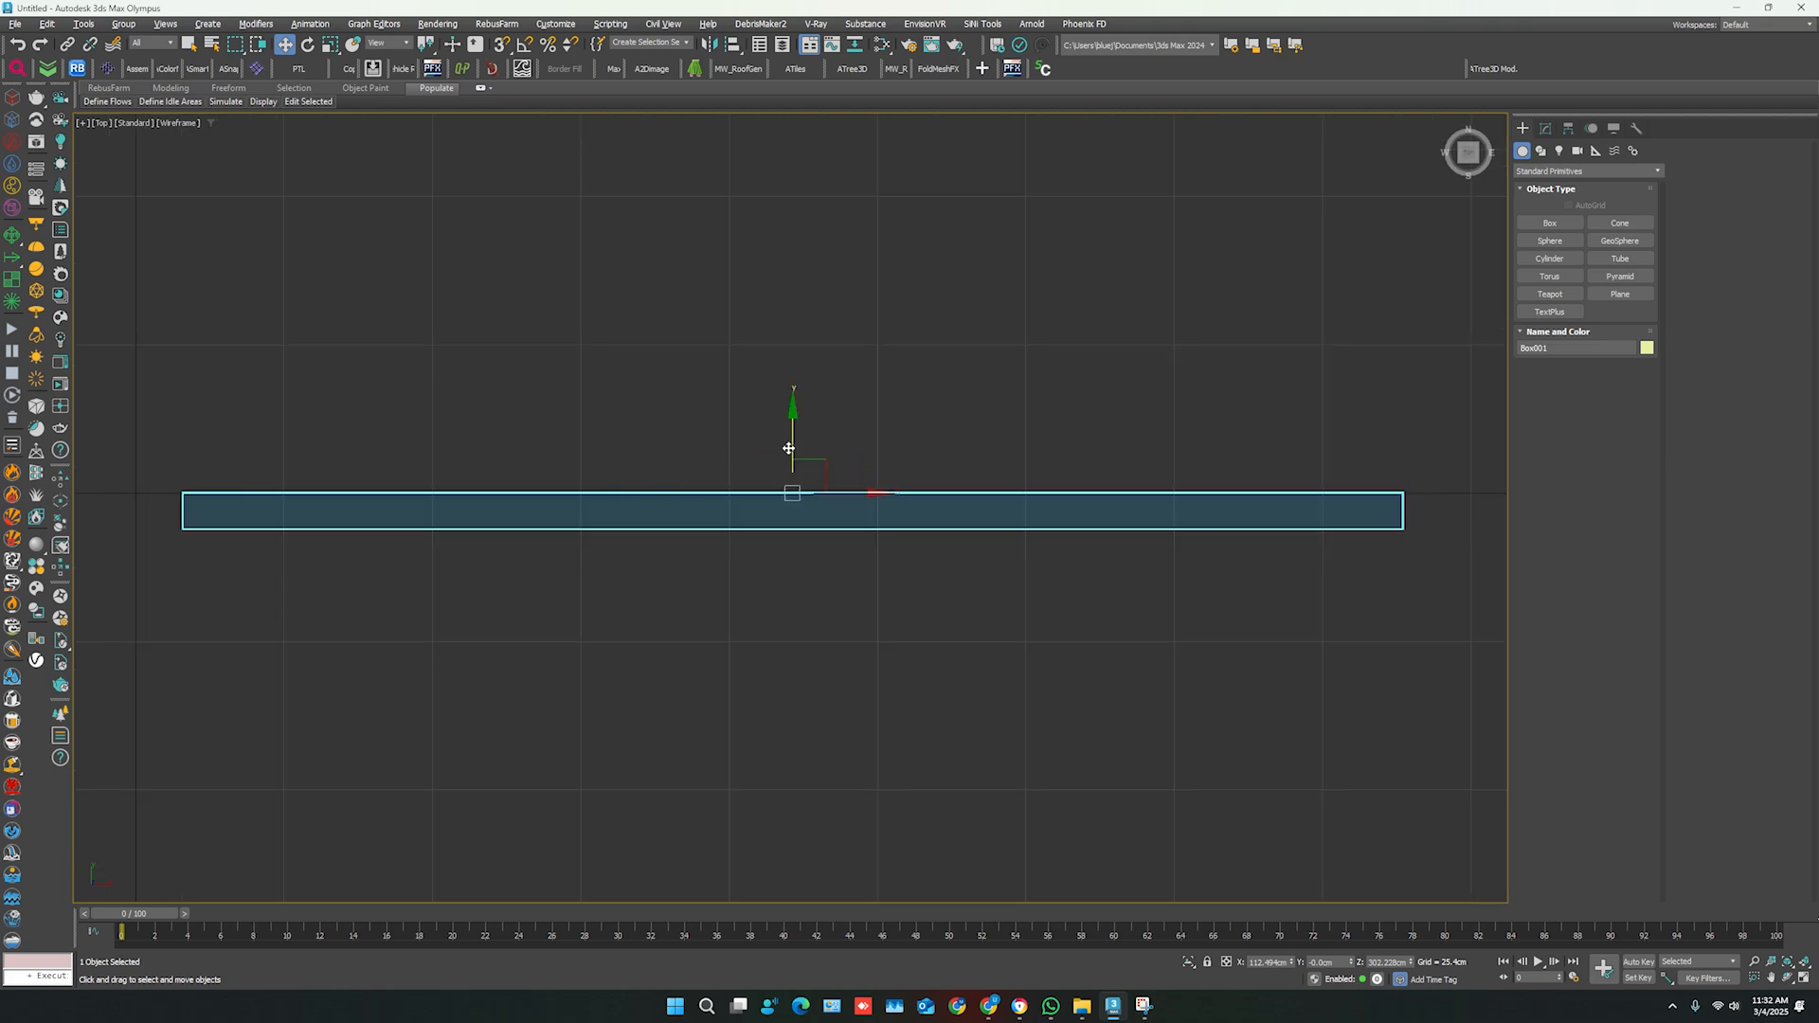
left_click_drag(788, 448, 792, 433)
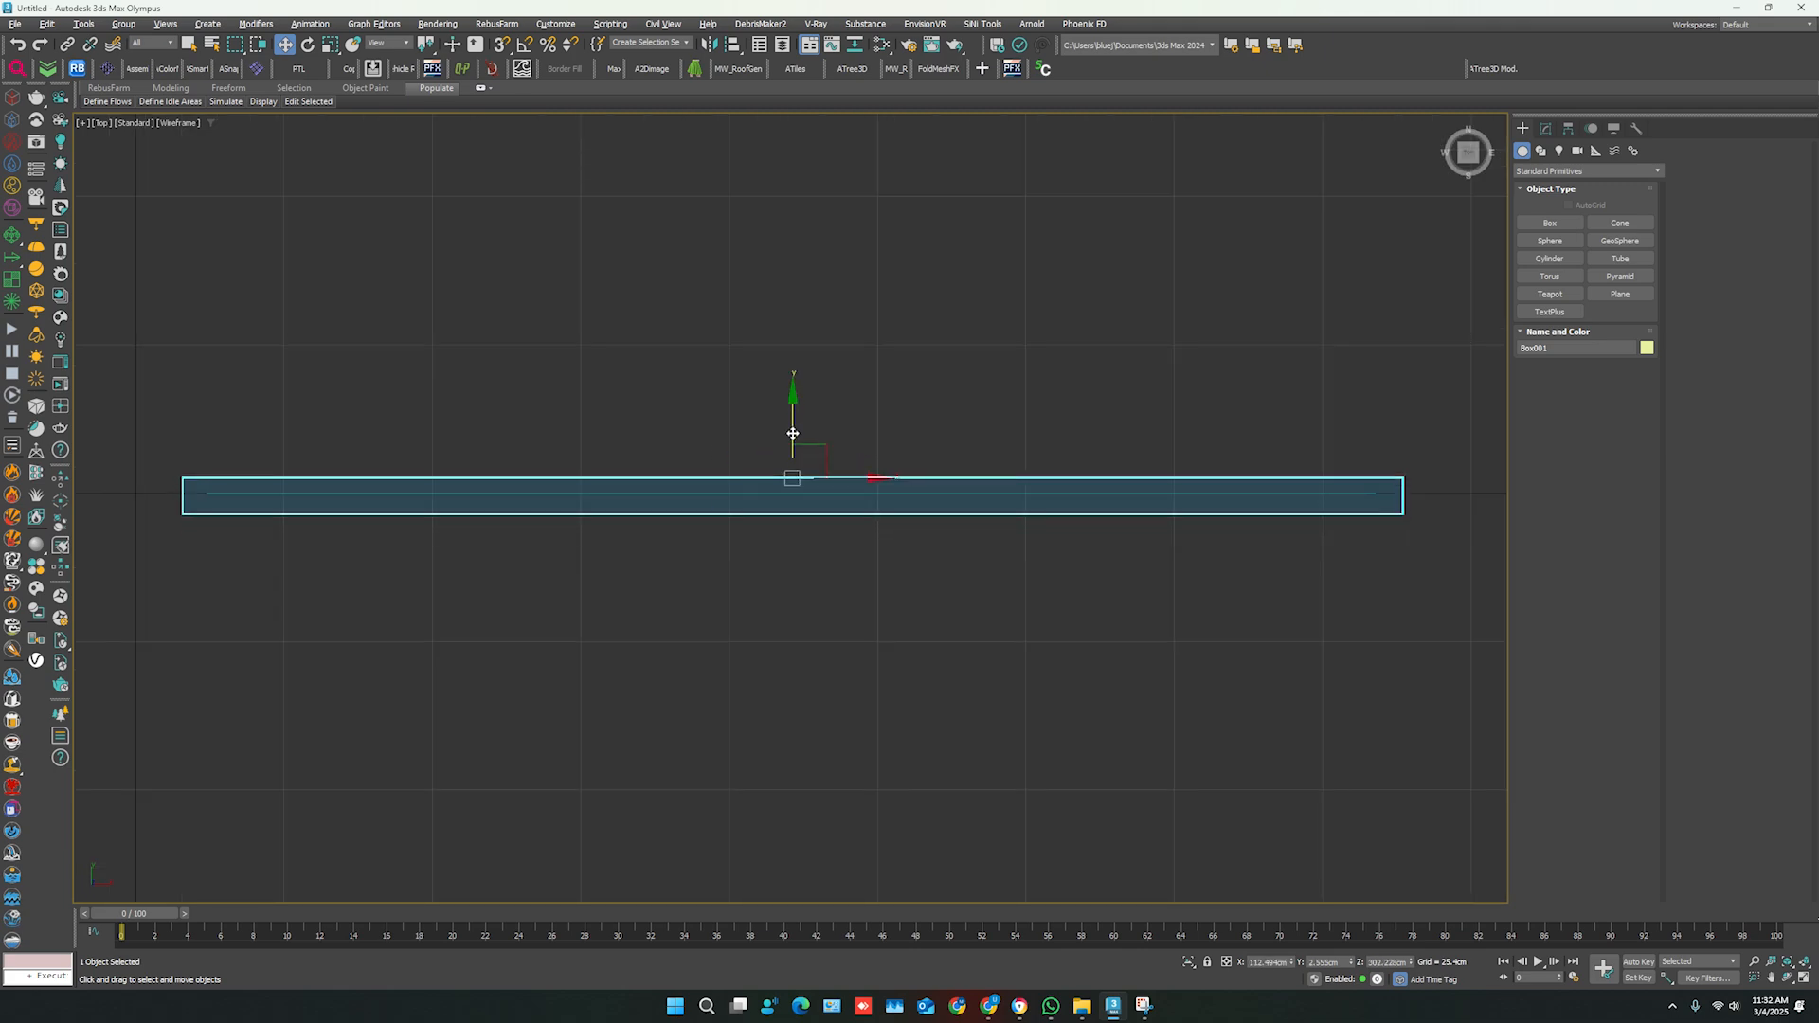
- Return to the Front view and display the objects shaded with edged faces
key("f")
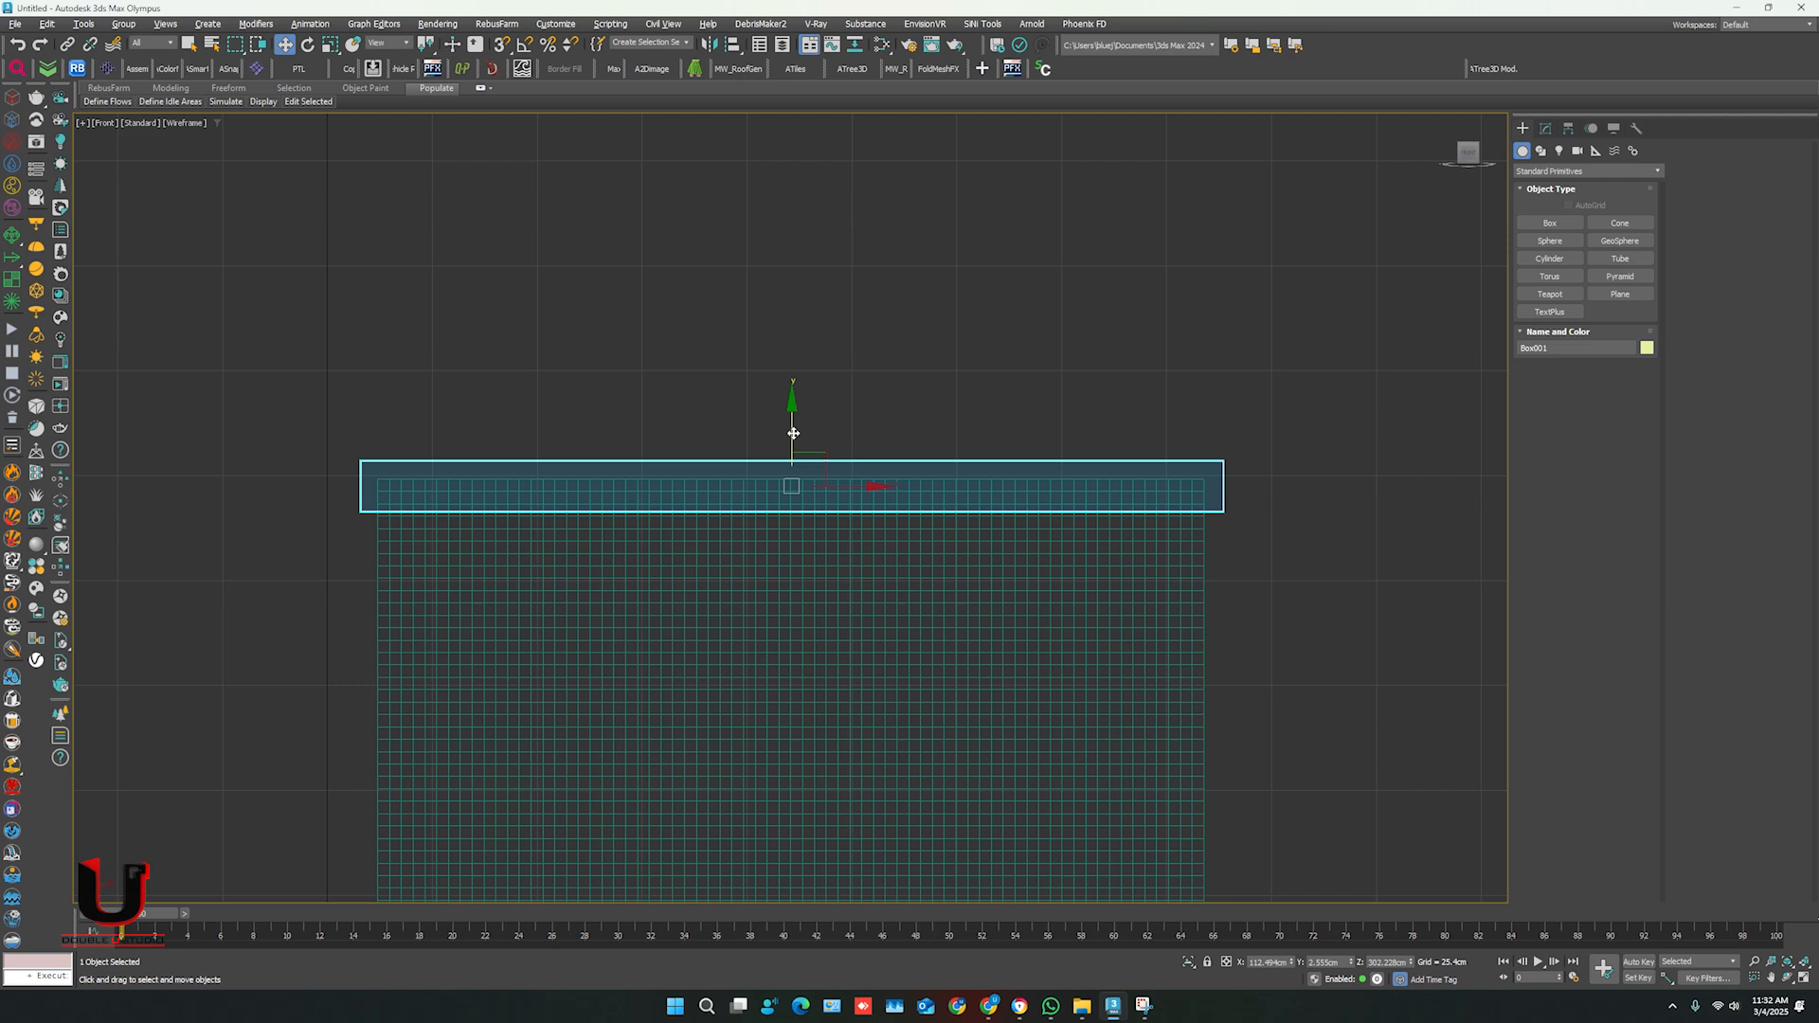
scroll(793, 433, "down", 2)
key("F3")
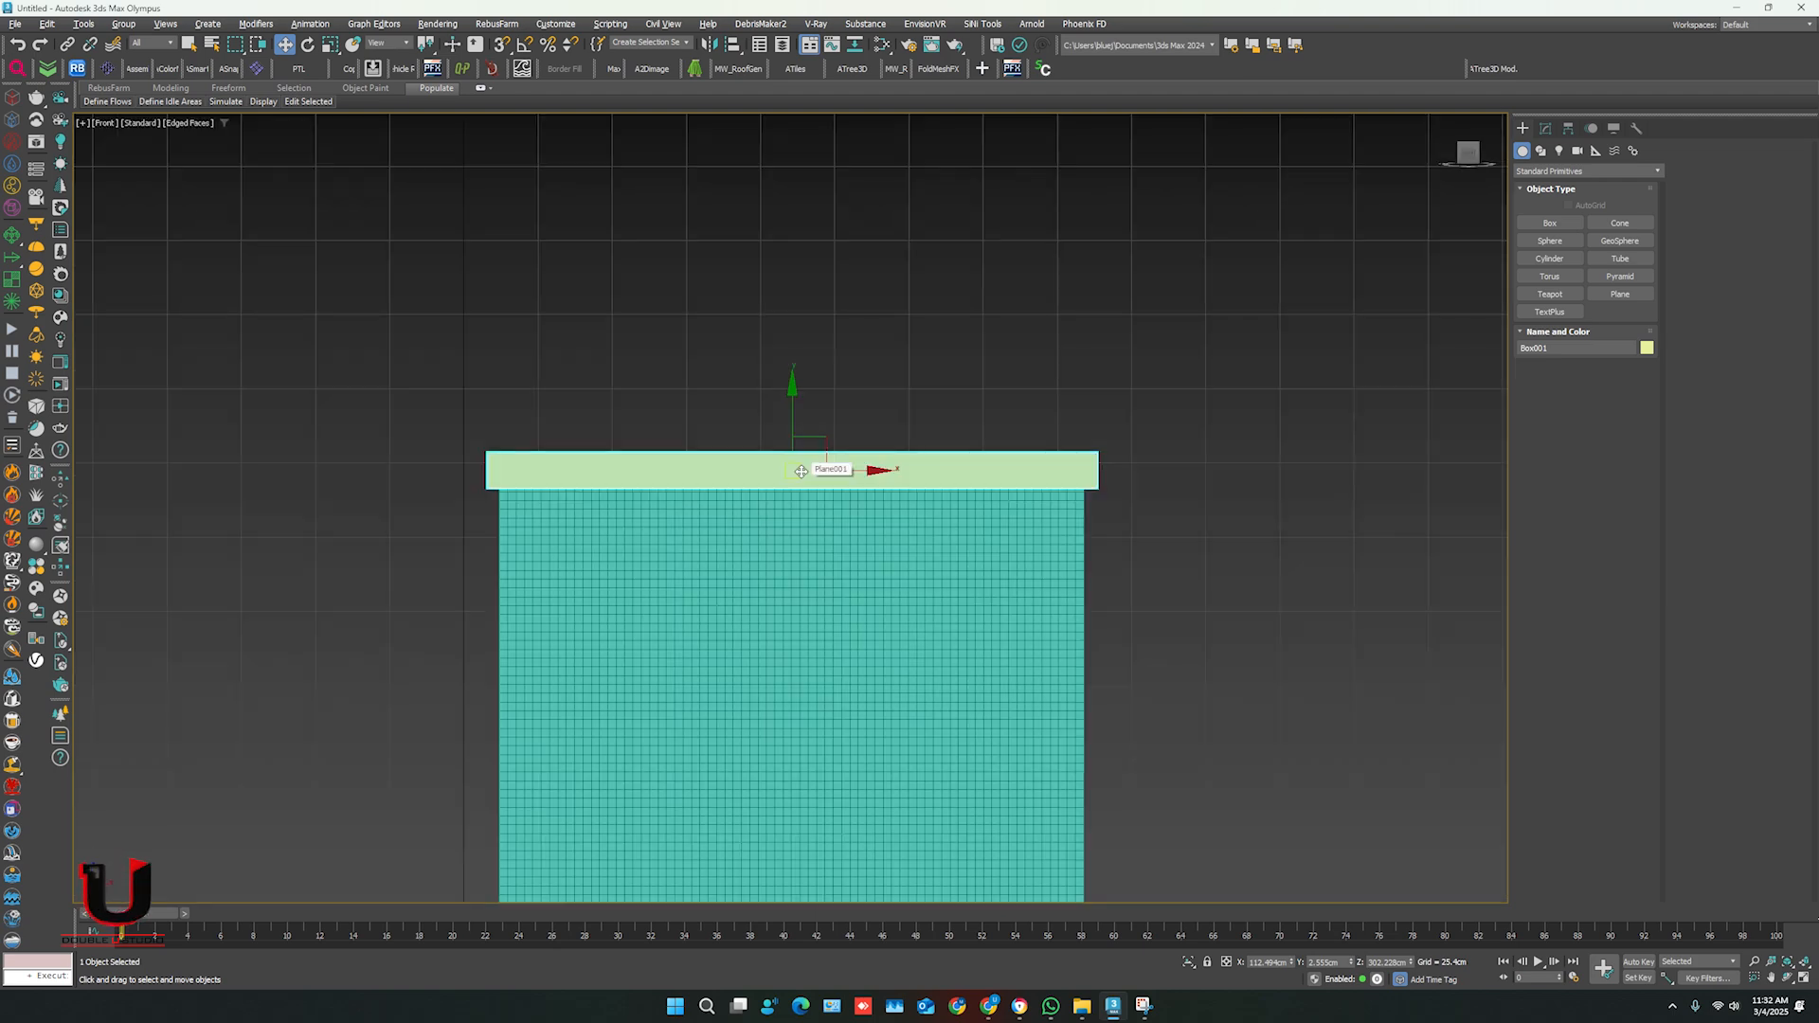
scroll(800, 471, "up", 2)
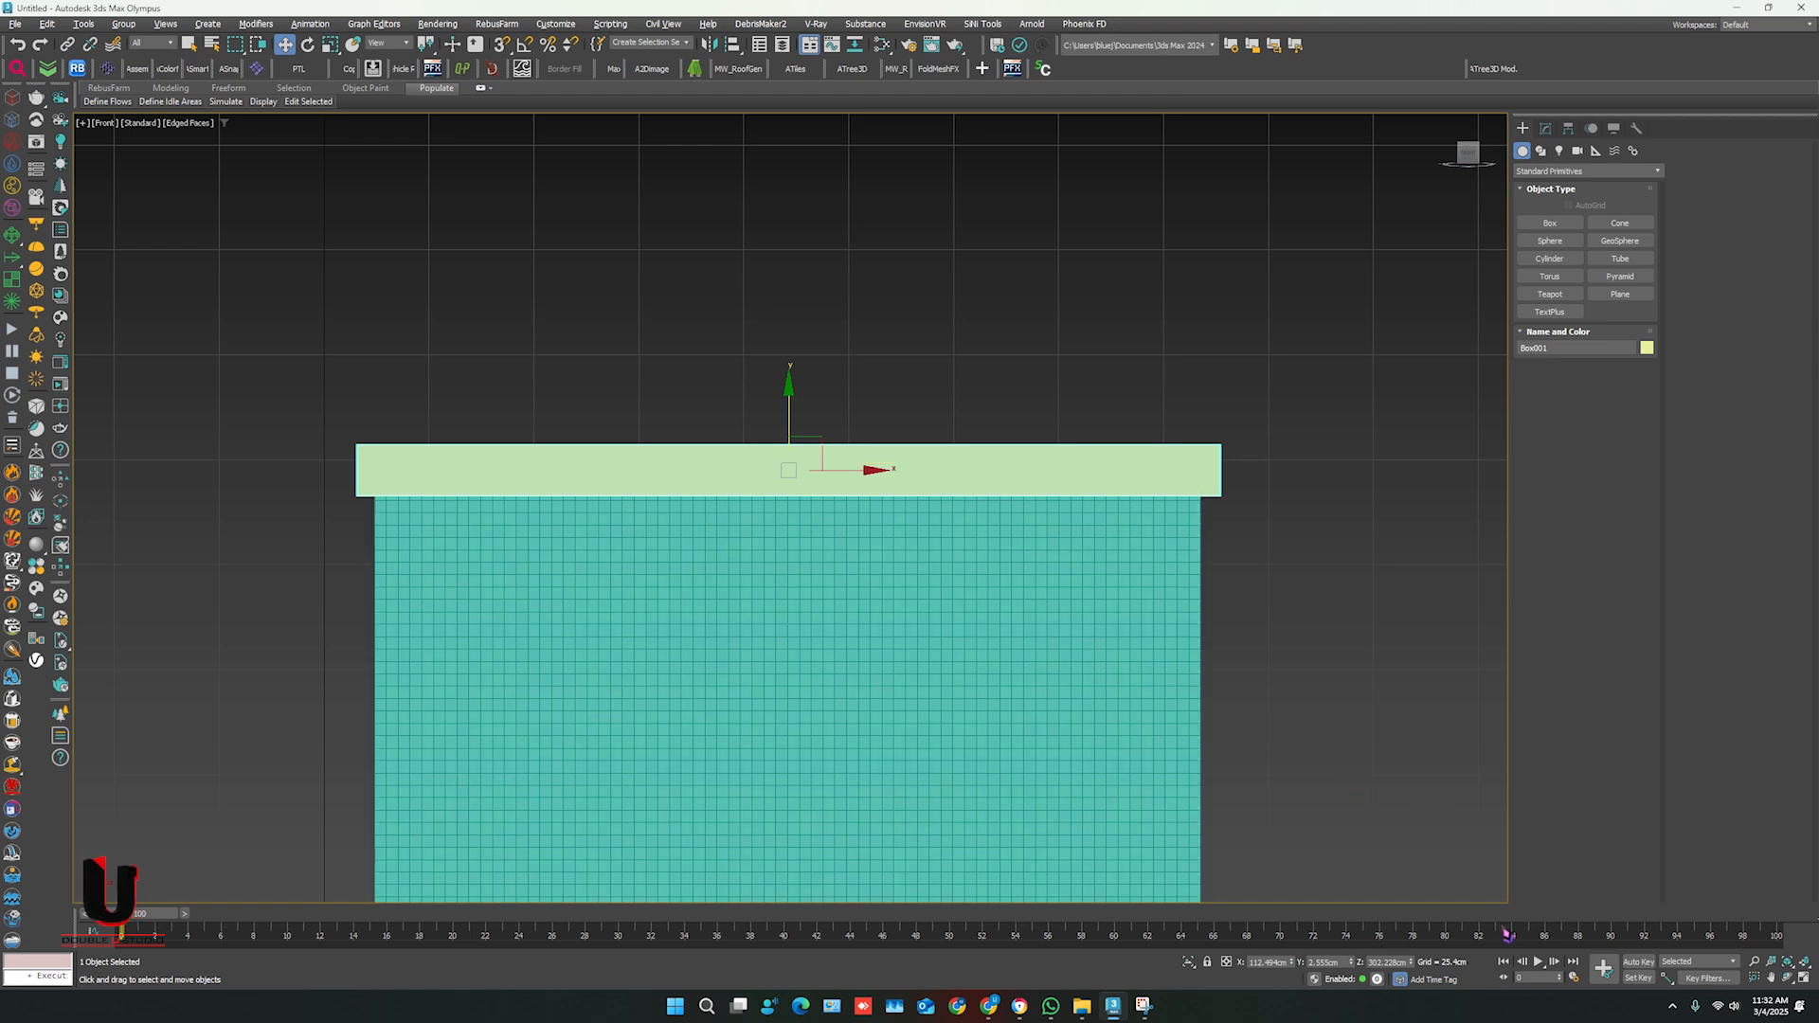
- Animate the box with Auto Key: key it at frame 0, scale it to about 60% along X at frame 100, and return to frame 0
left_click(1643, 972)
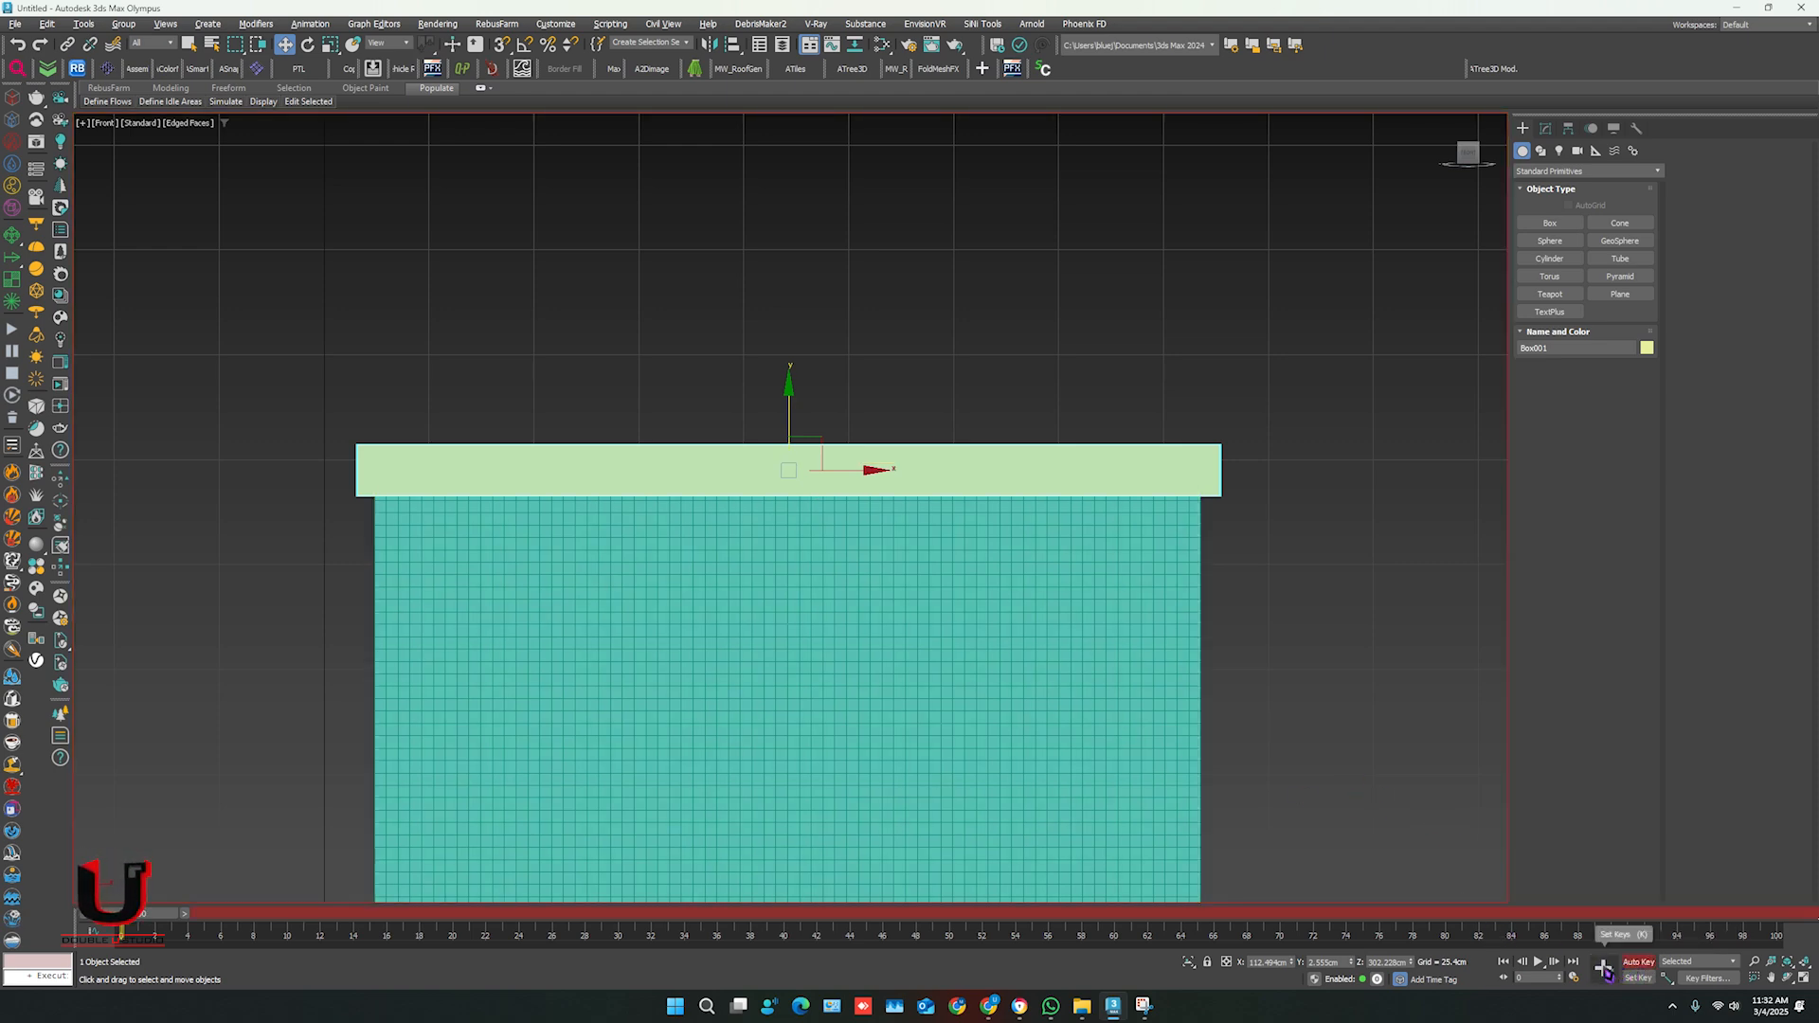
left_click(1602, 968)
left_click_drag(133, 913, 1760, 913)
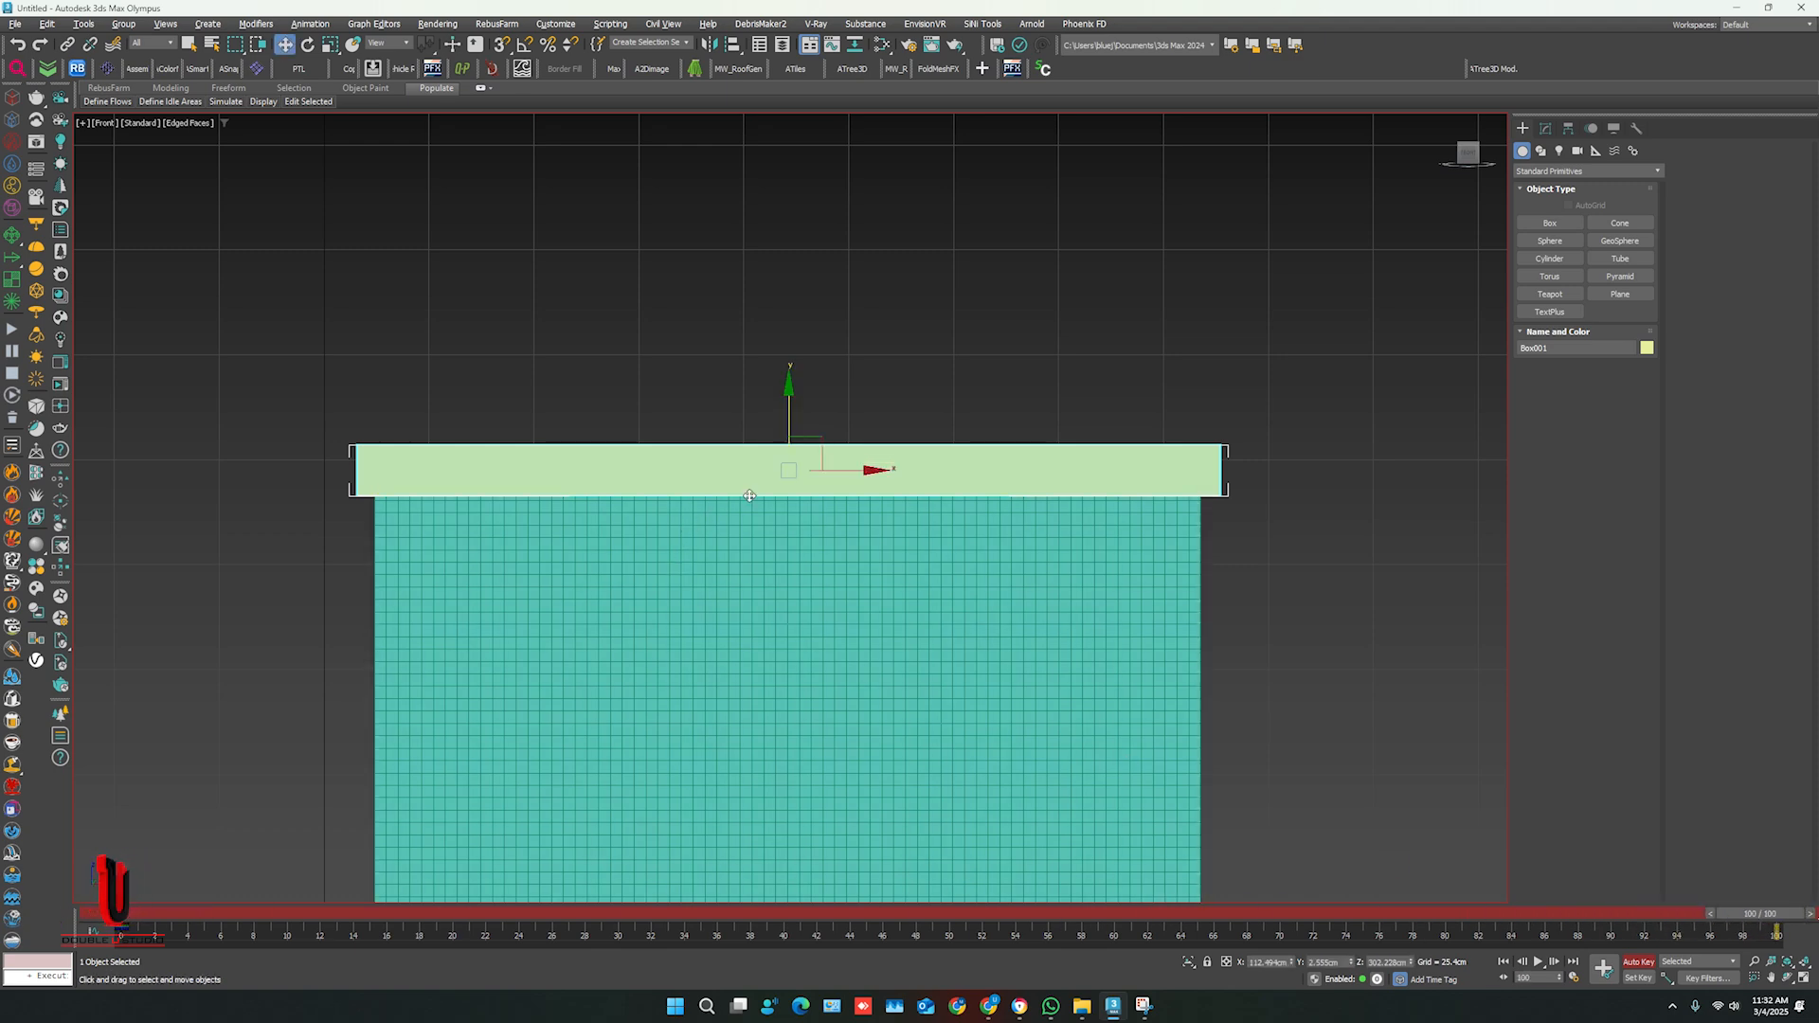
key("r")
left_click_drag(871, 469, 836, 475)
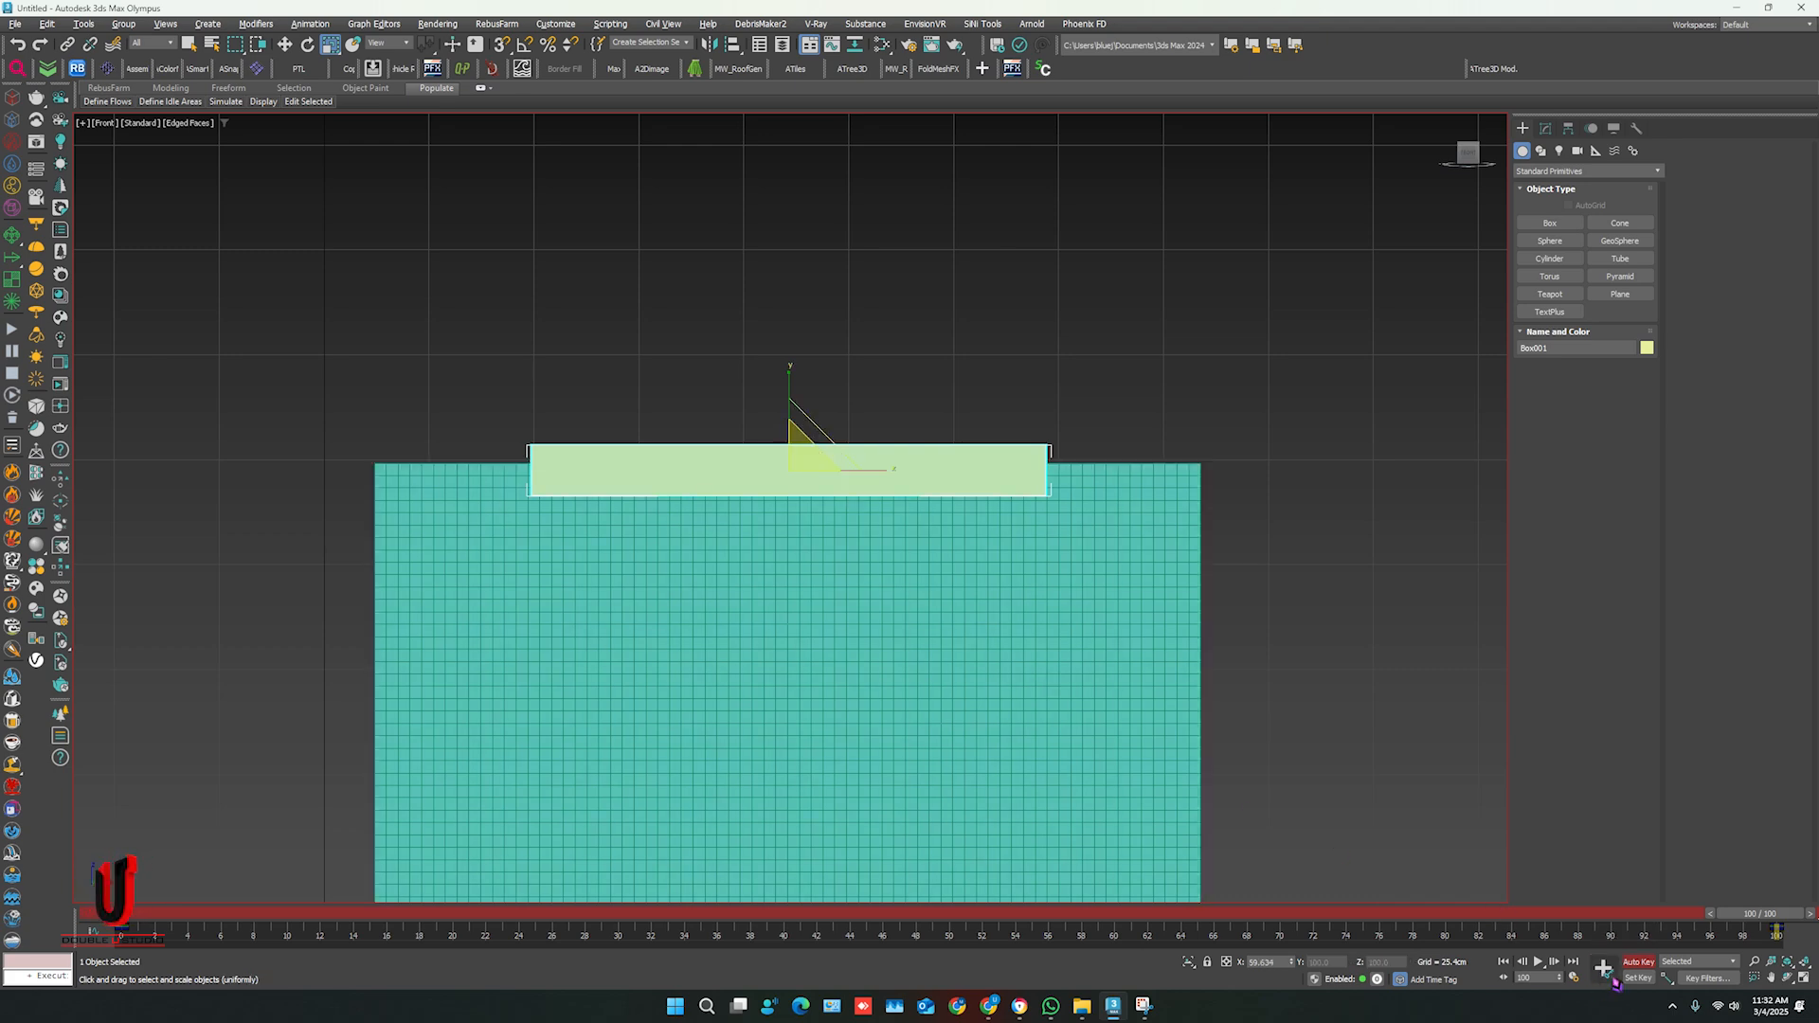
left_click(1645, 964)
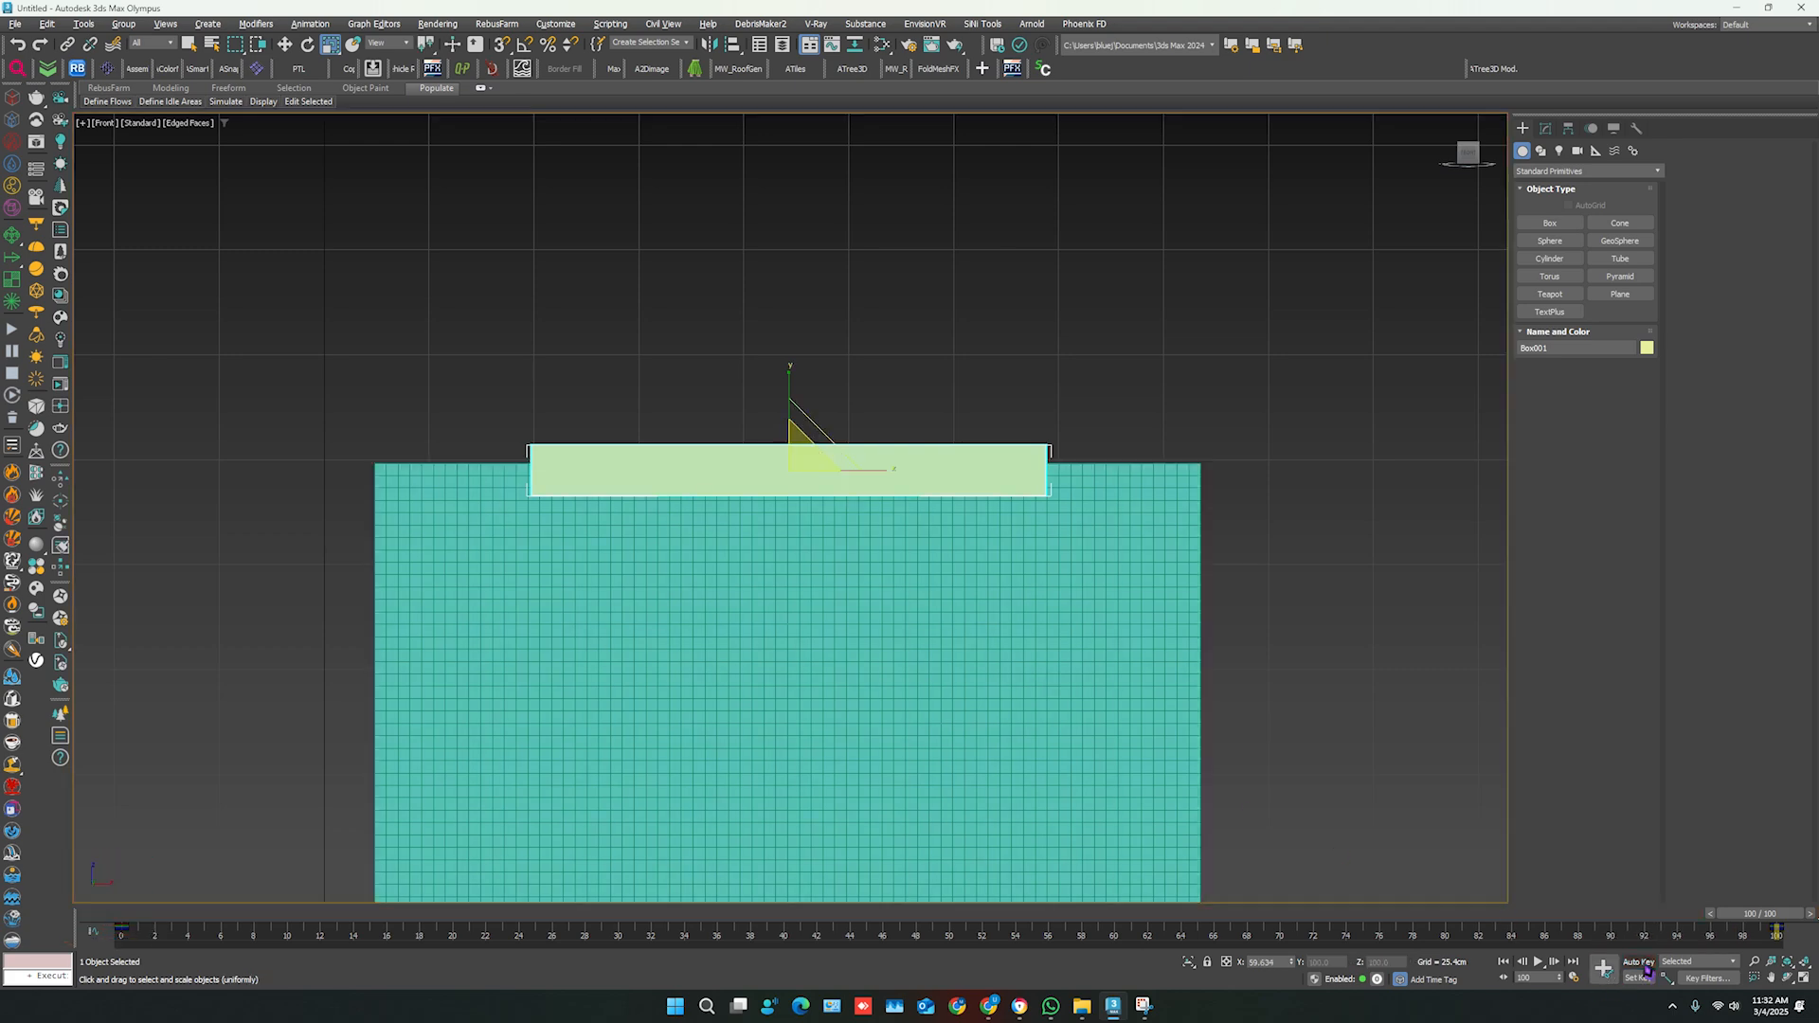
left_click_drag(1775, 920, 123, 920)
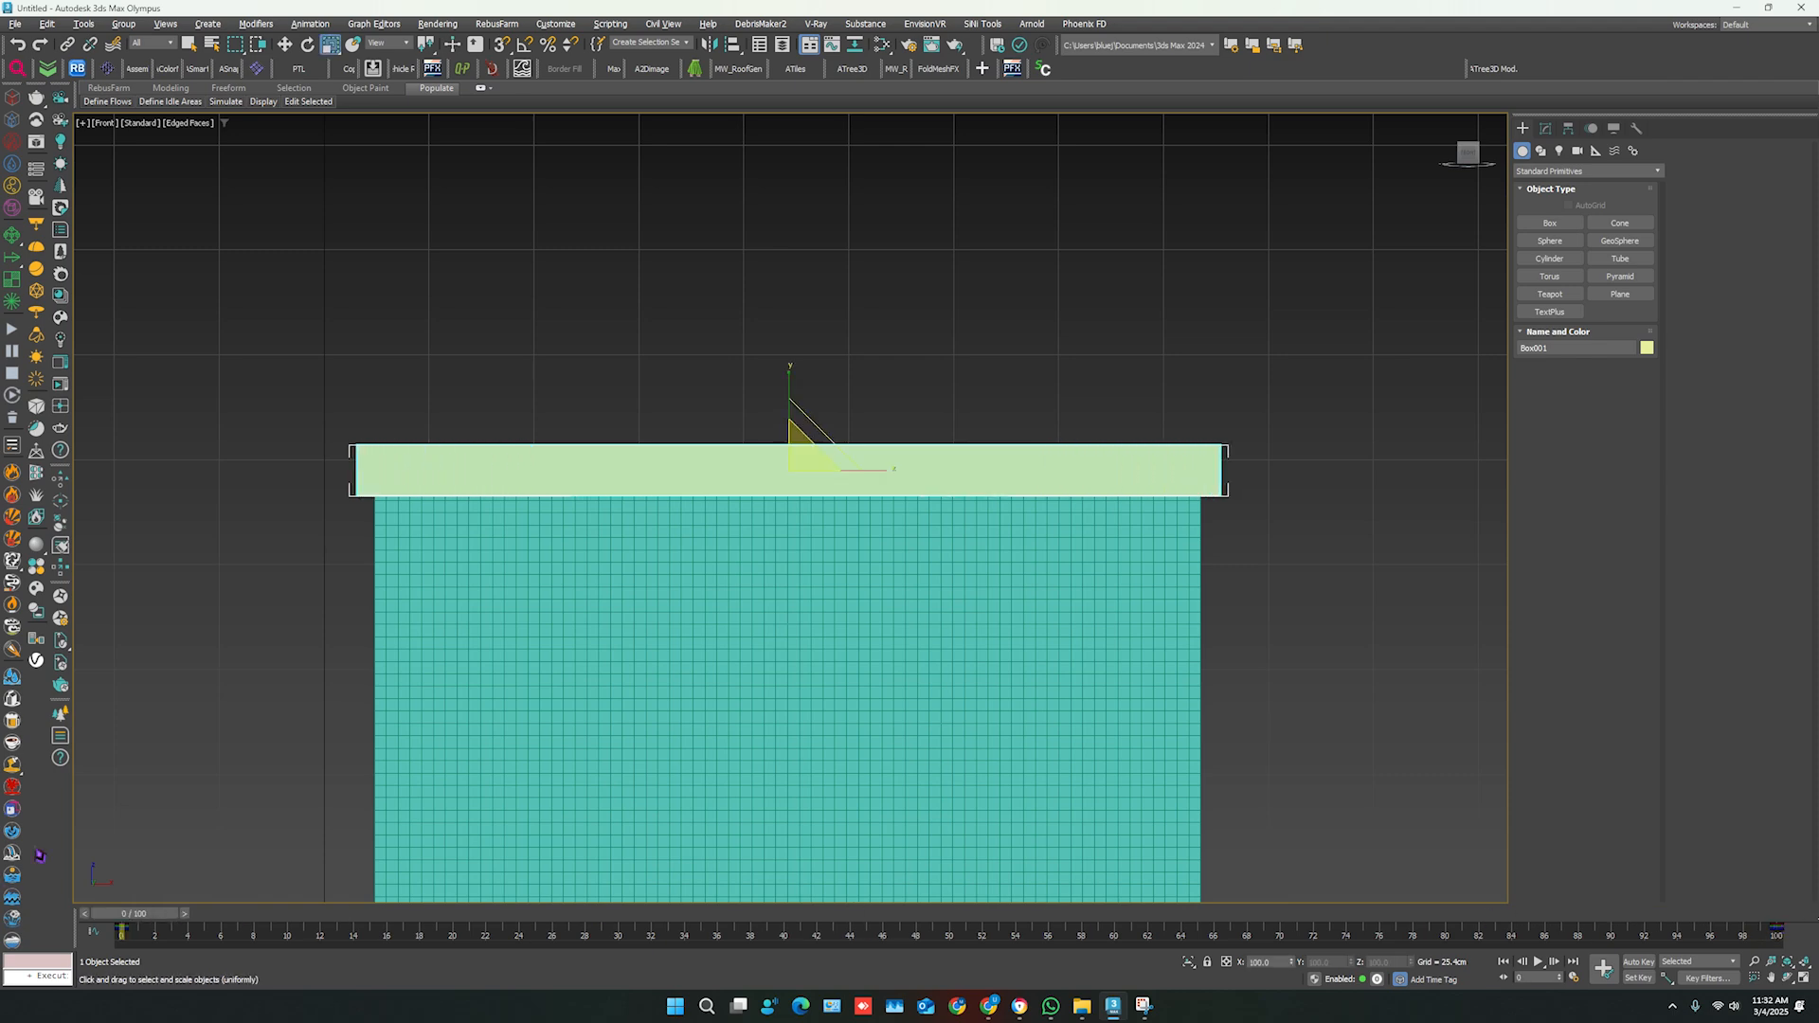
- Apply the Cloth modifier to the plane
scroll(852, 436, "down", 3)
middle_click_drag(866, 567, 830, 396)
left_click(792, 463)
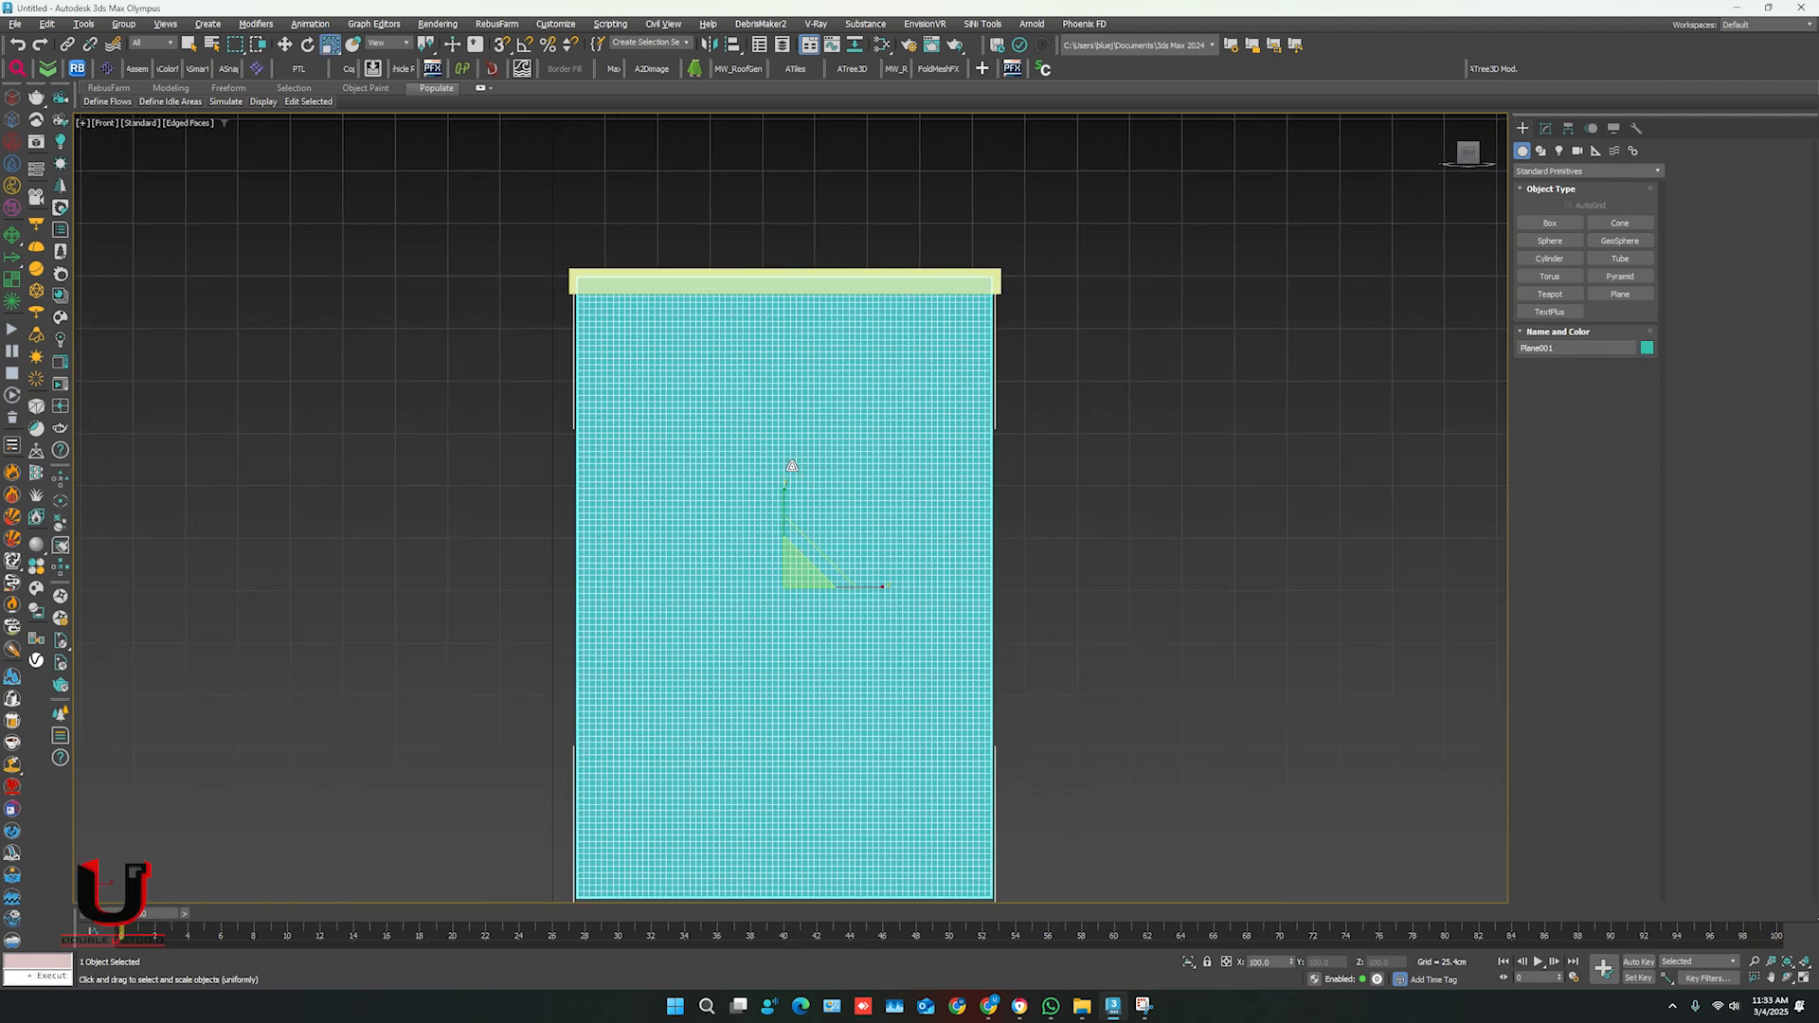
key("w")
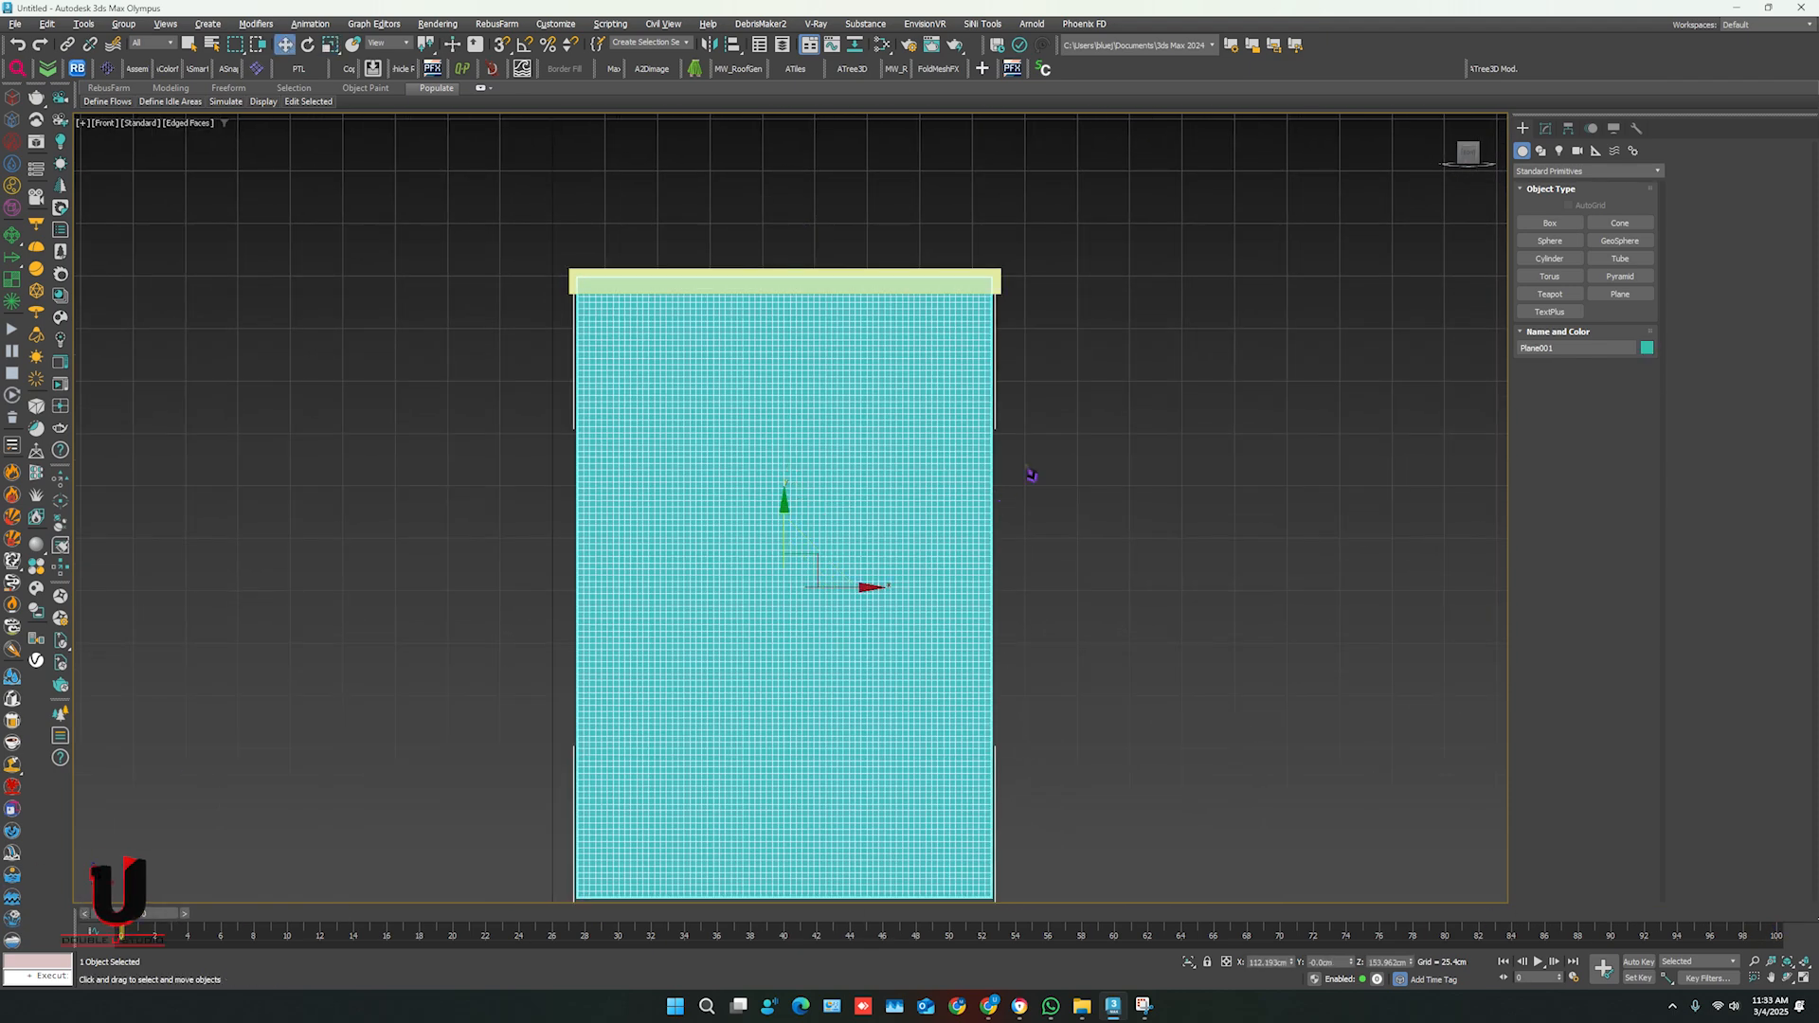
left_click(1545, 129)
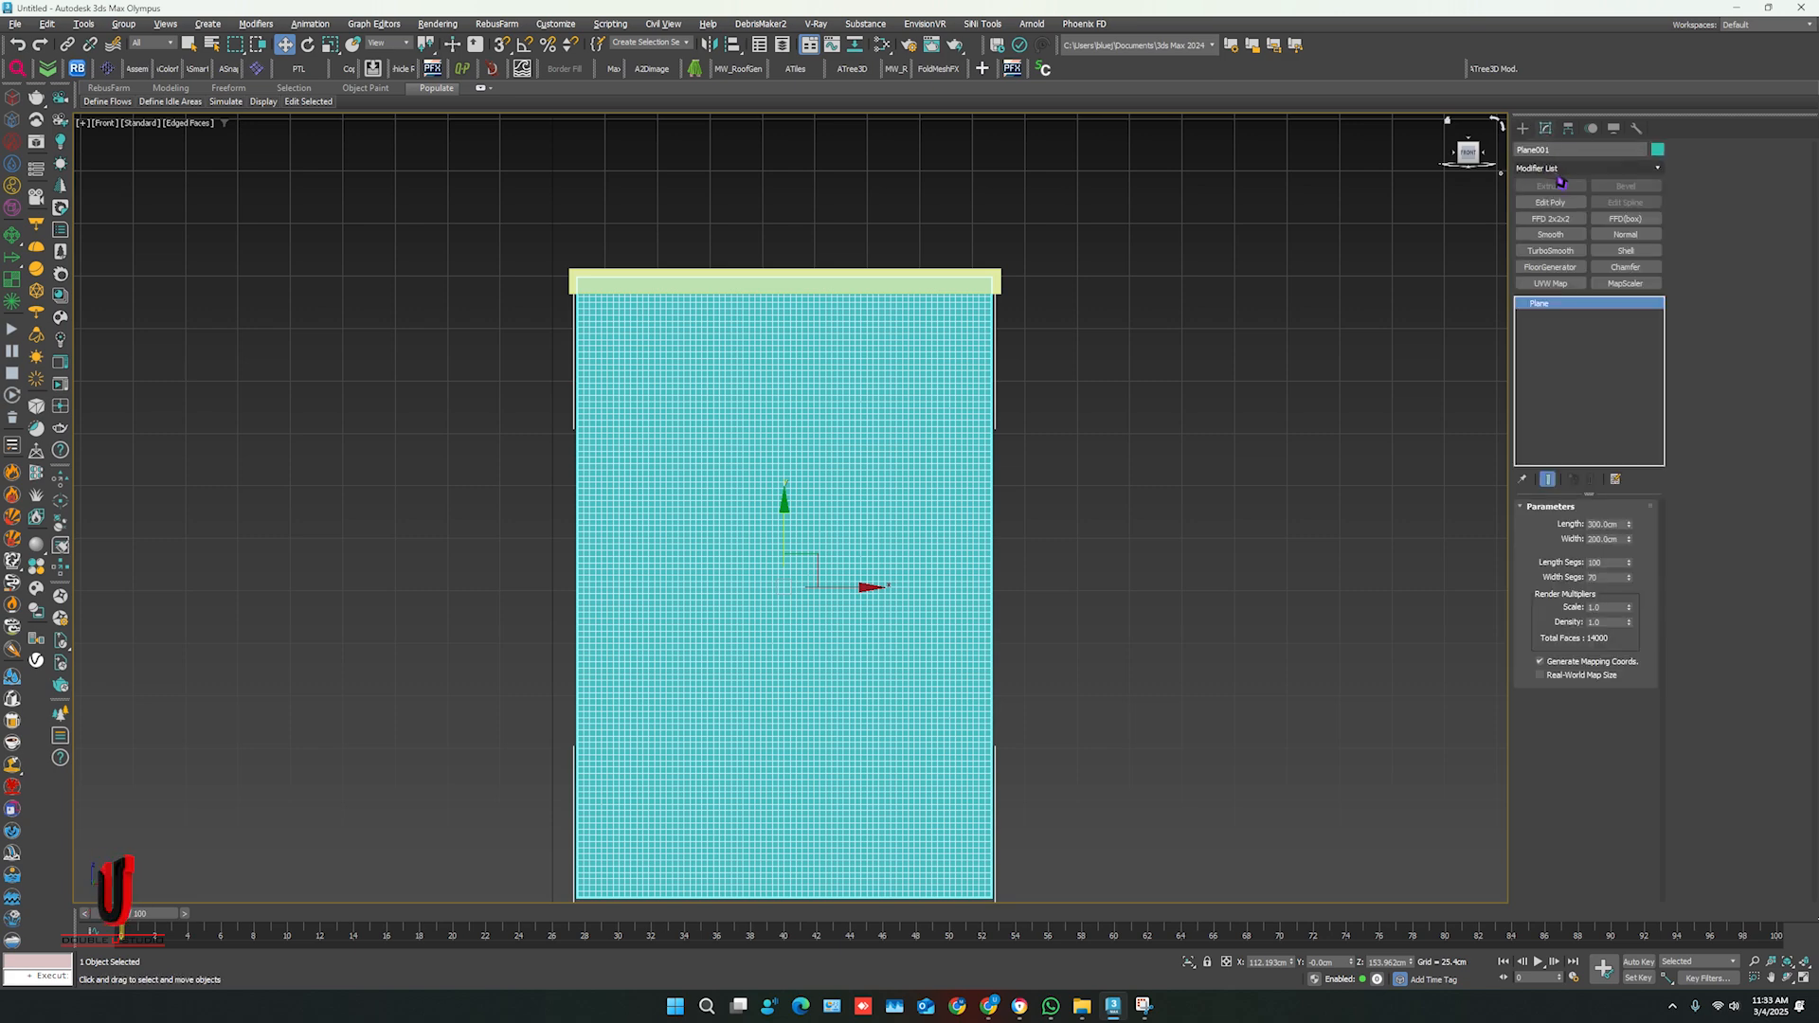
left_click(1563, 169)
type("C")
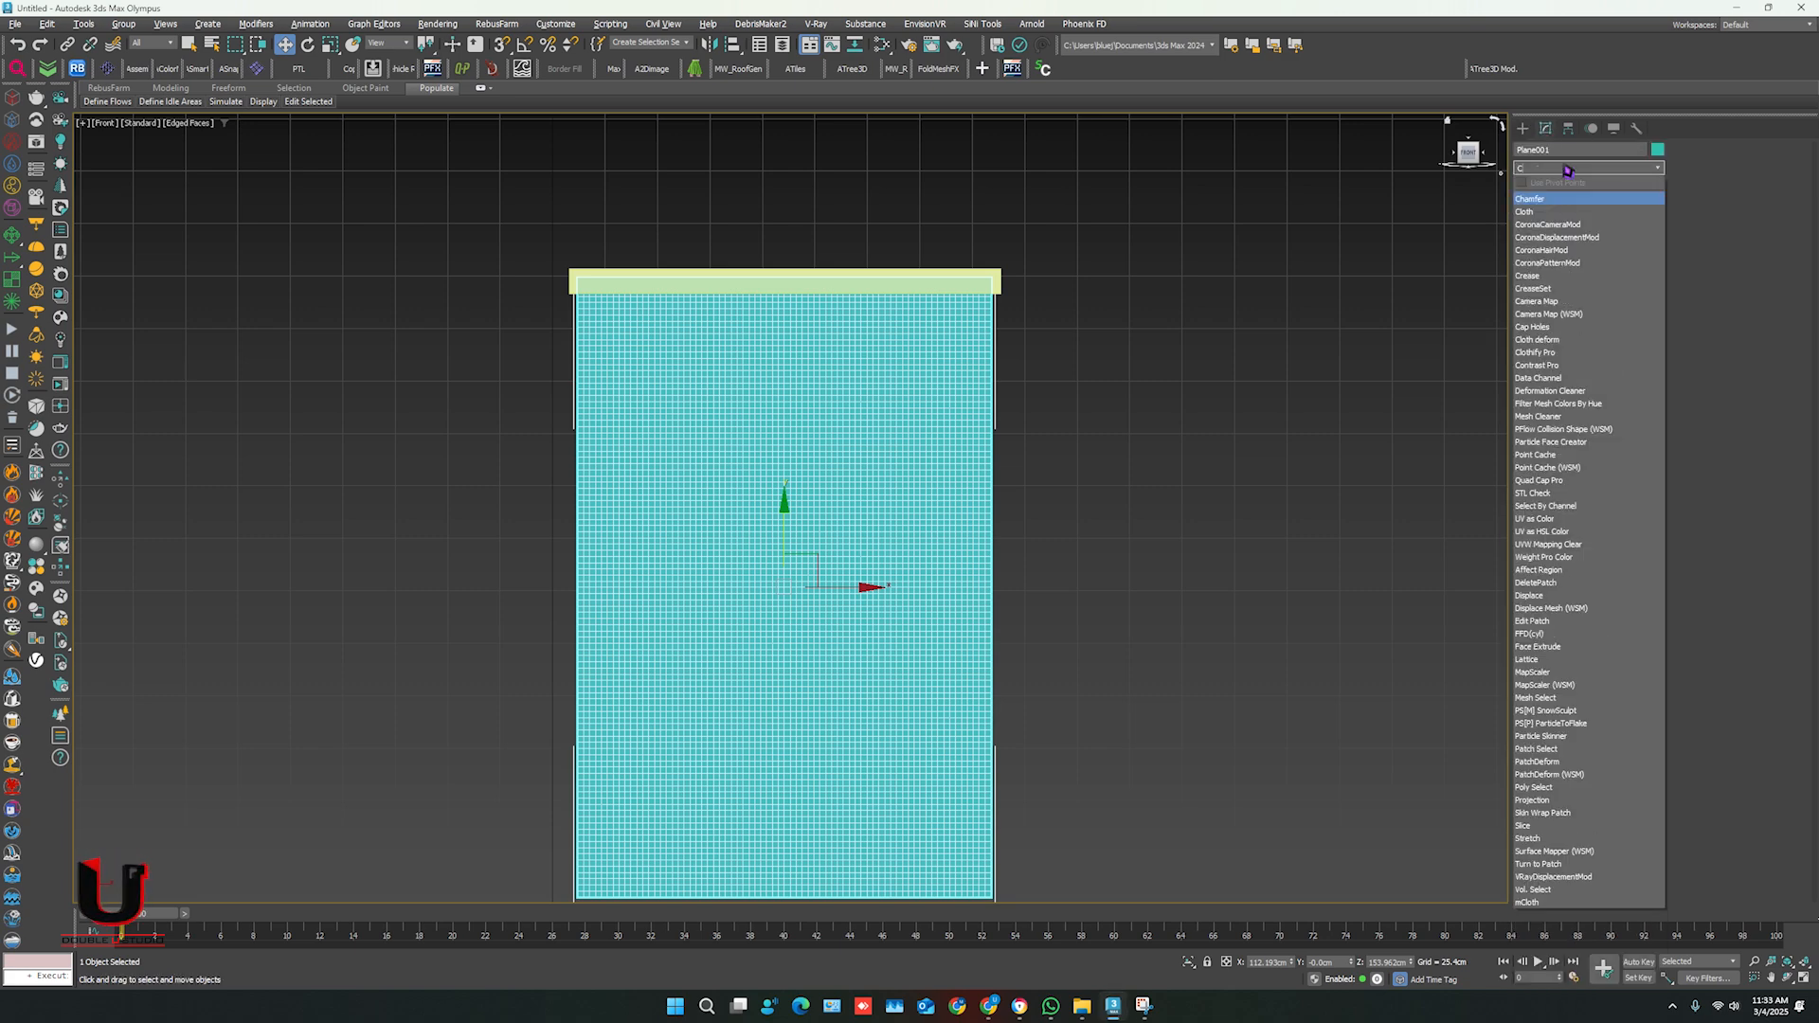
type("L")
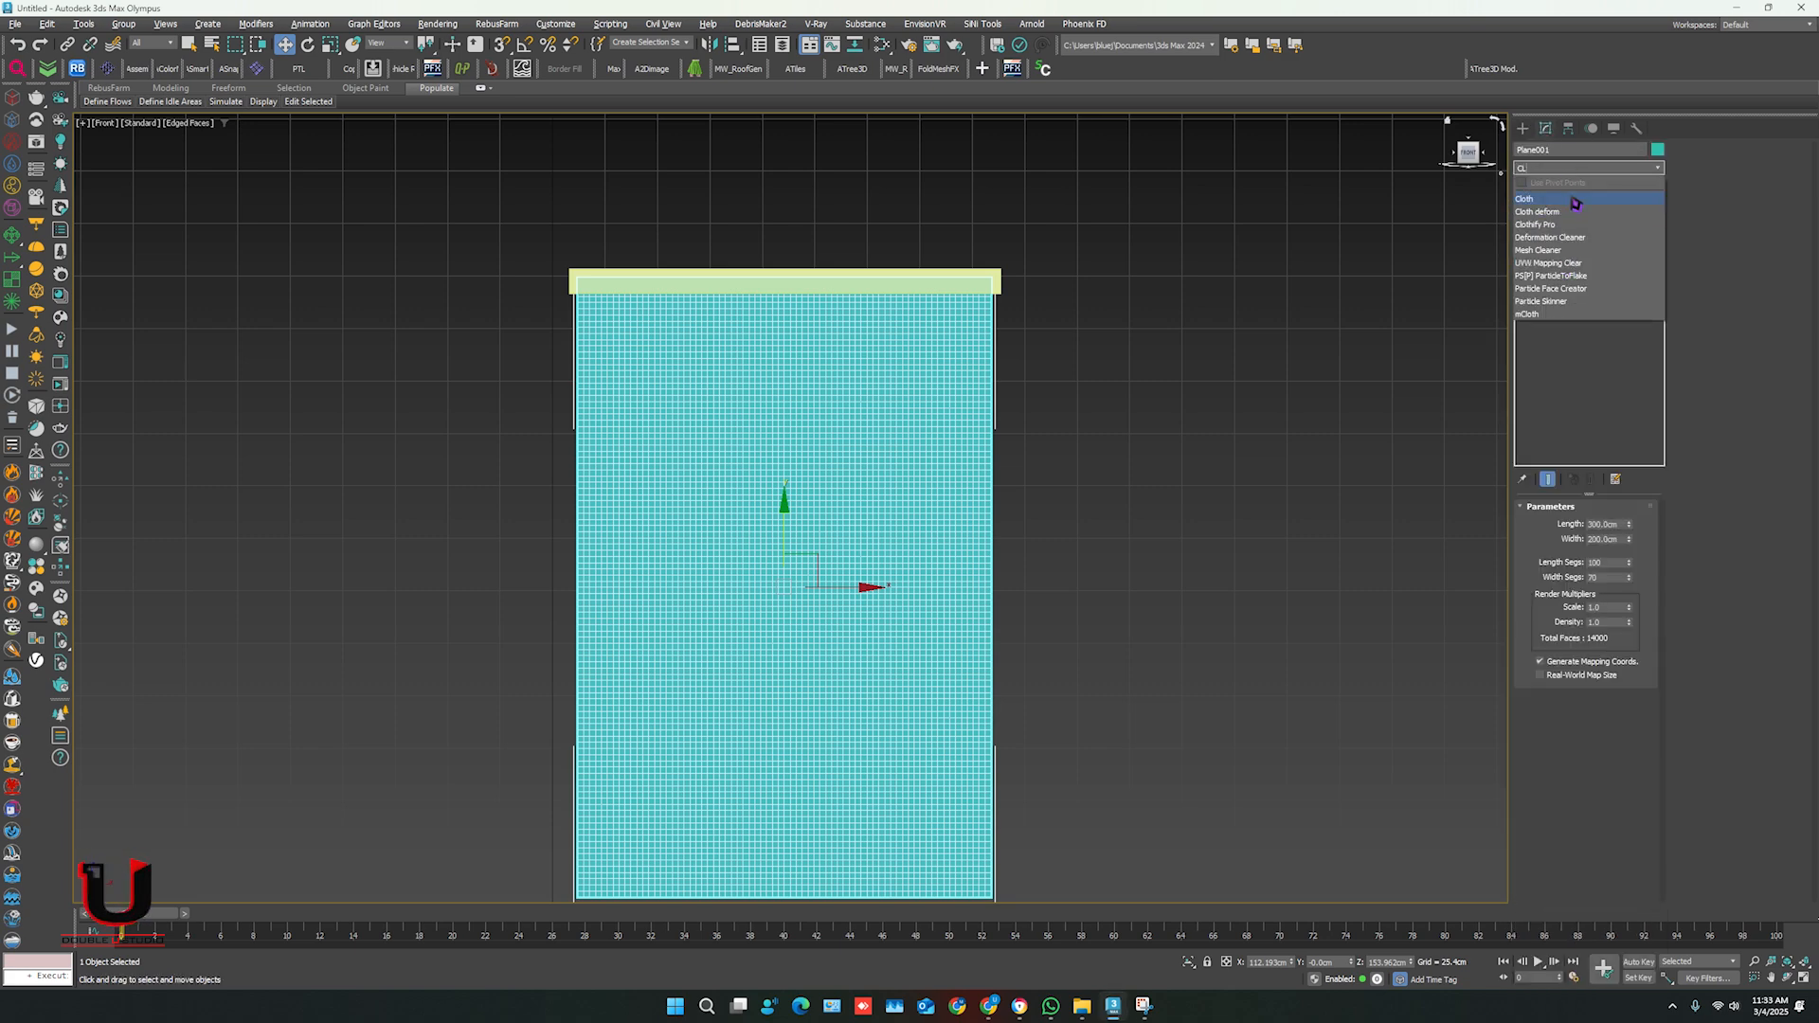
left_click(1575, 201)
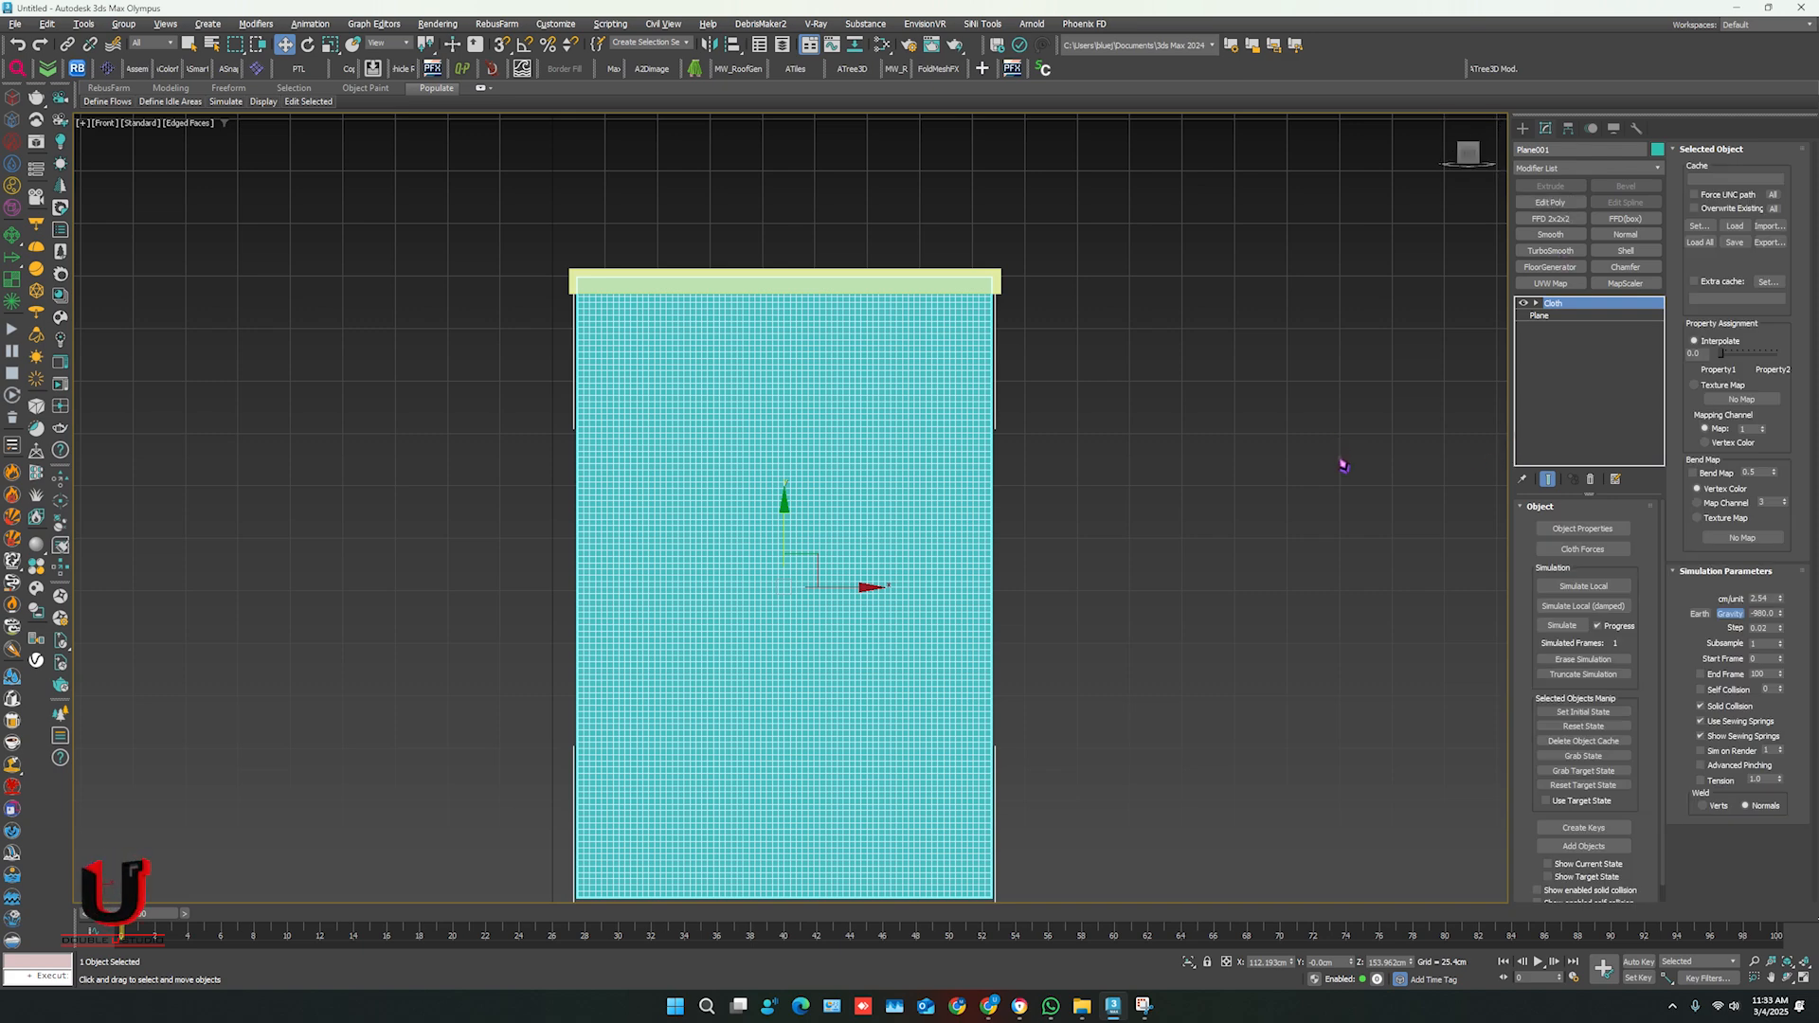
- Add Box001 to the cloth simulation and make it a Collision Object
left_click(1565, 533)
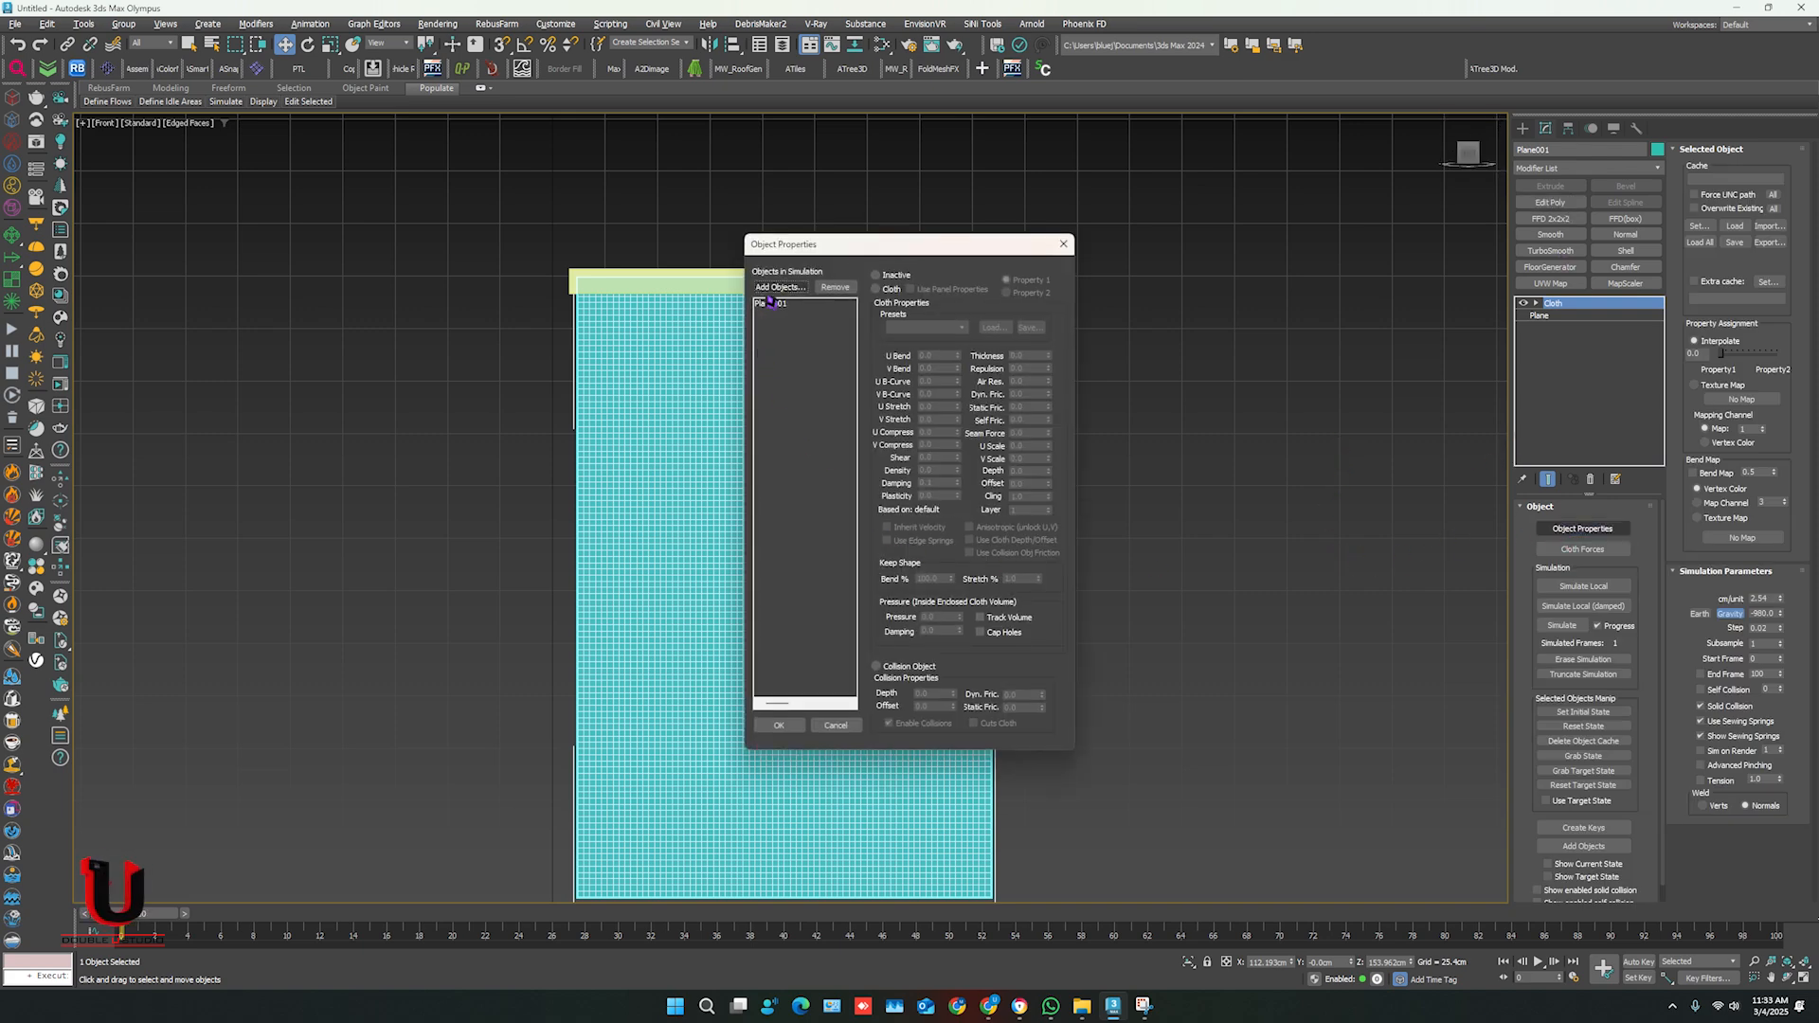
left_click(779, 287)
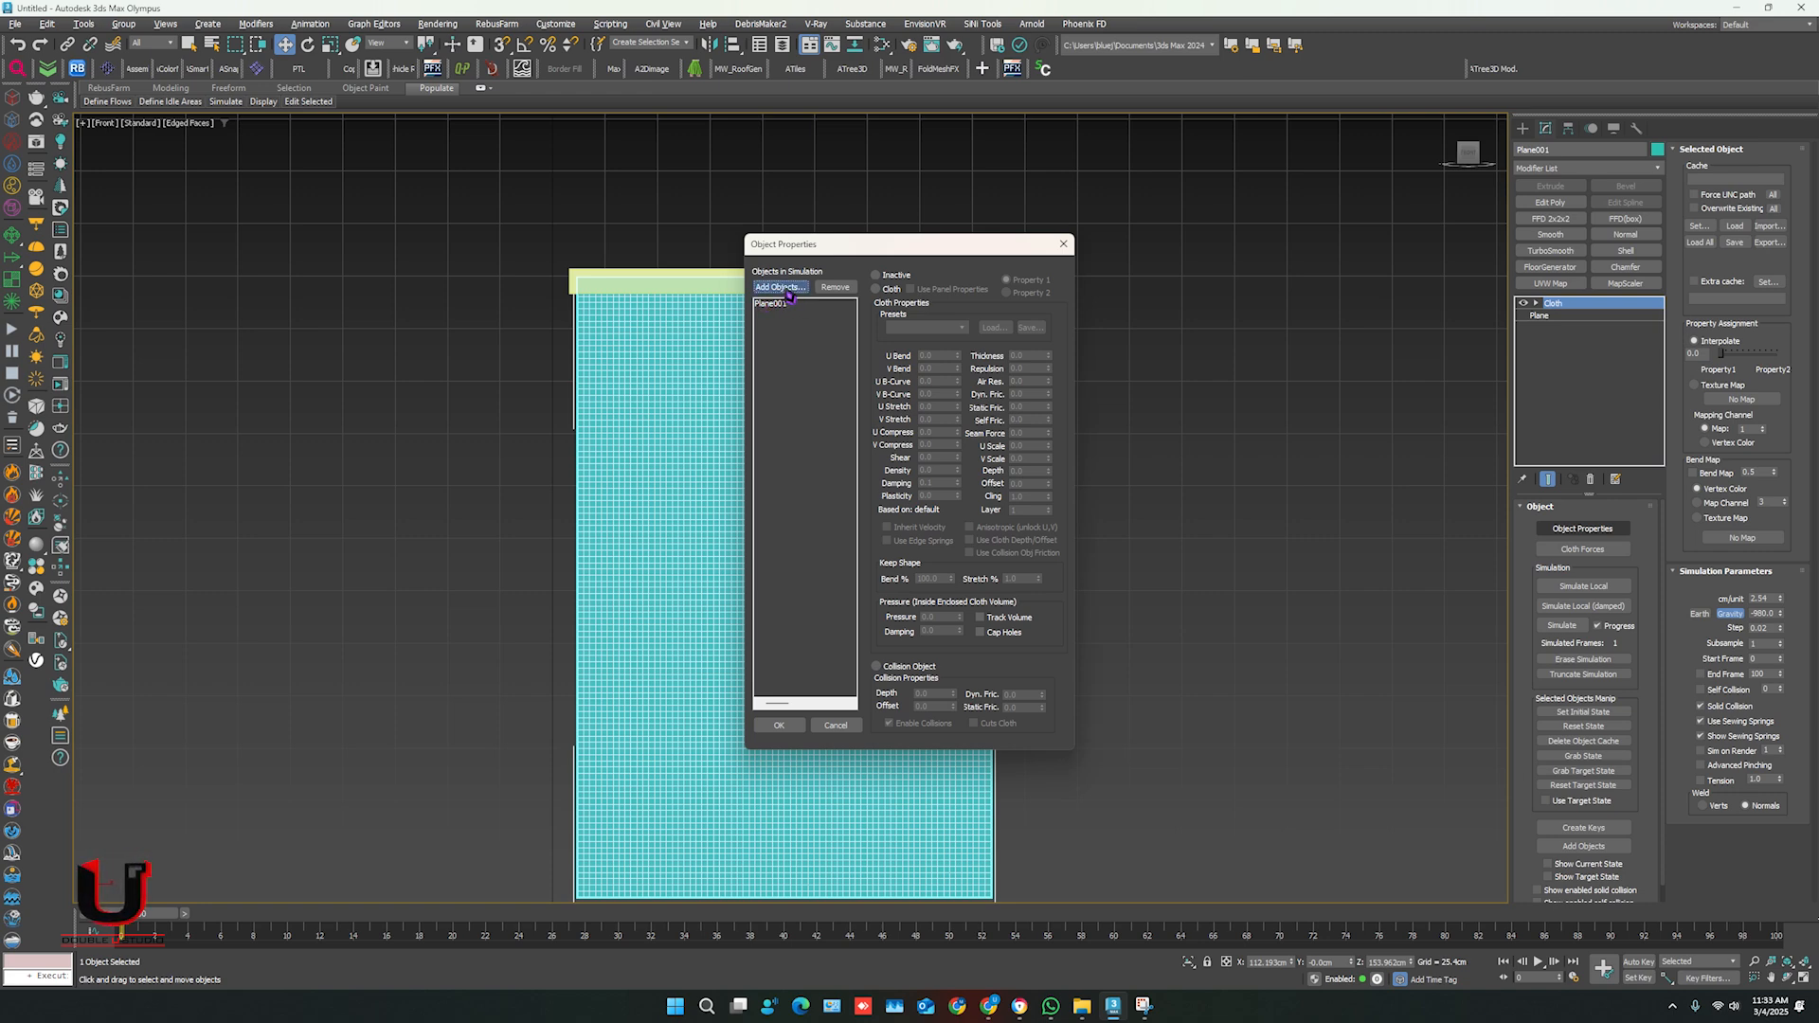
left_click(132, 172)
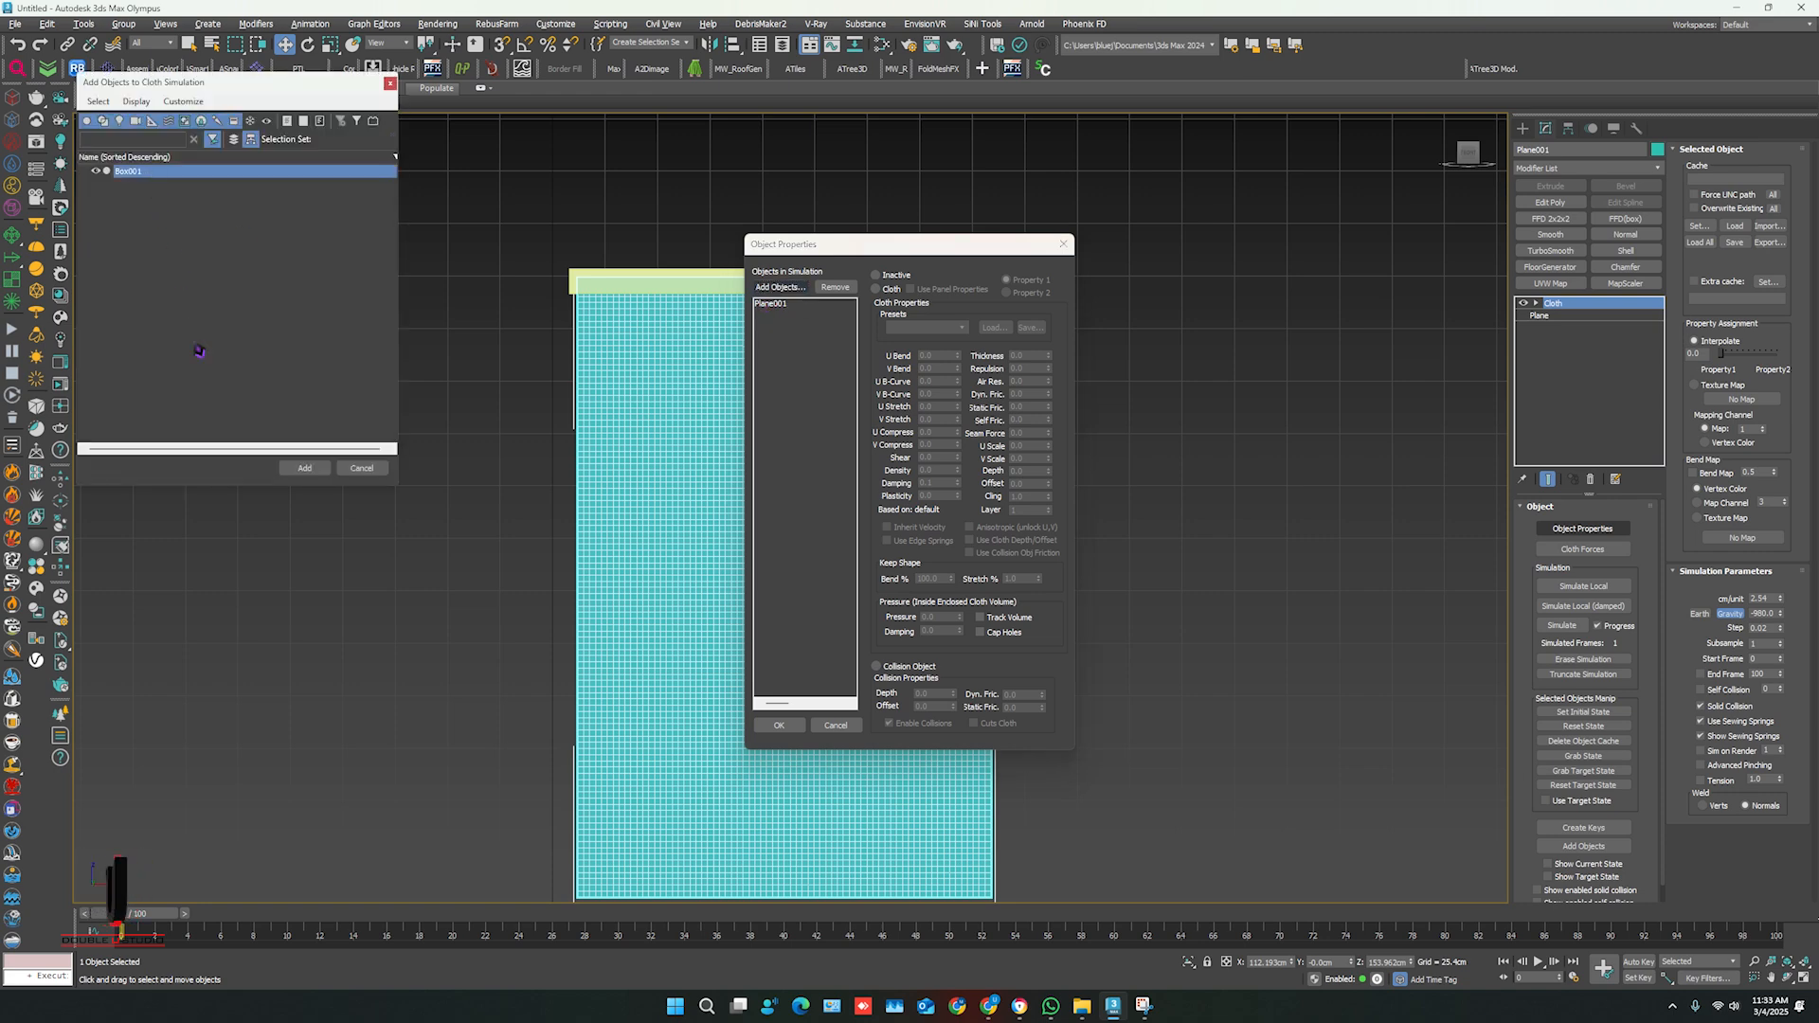
left_click(305, 468)
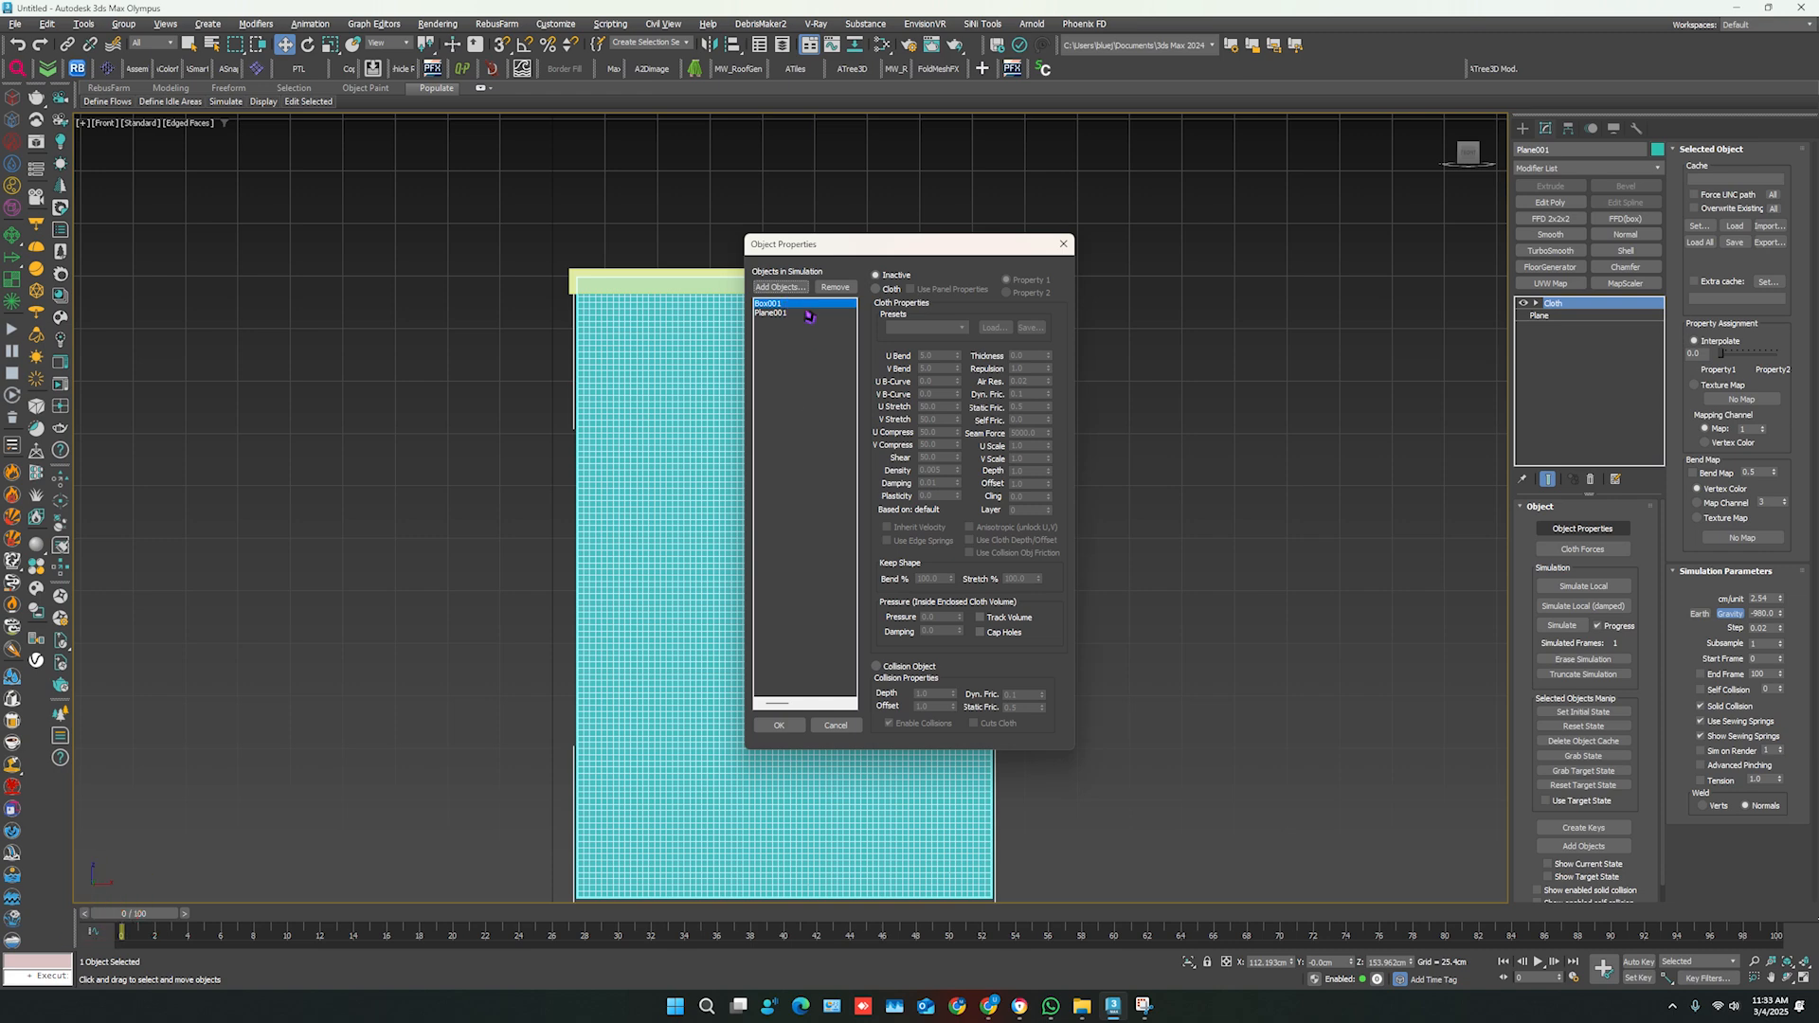
left_click(878, 667)
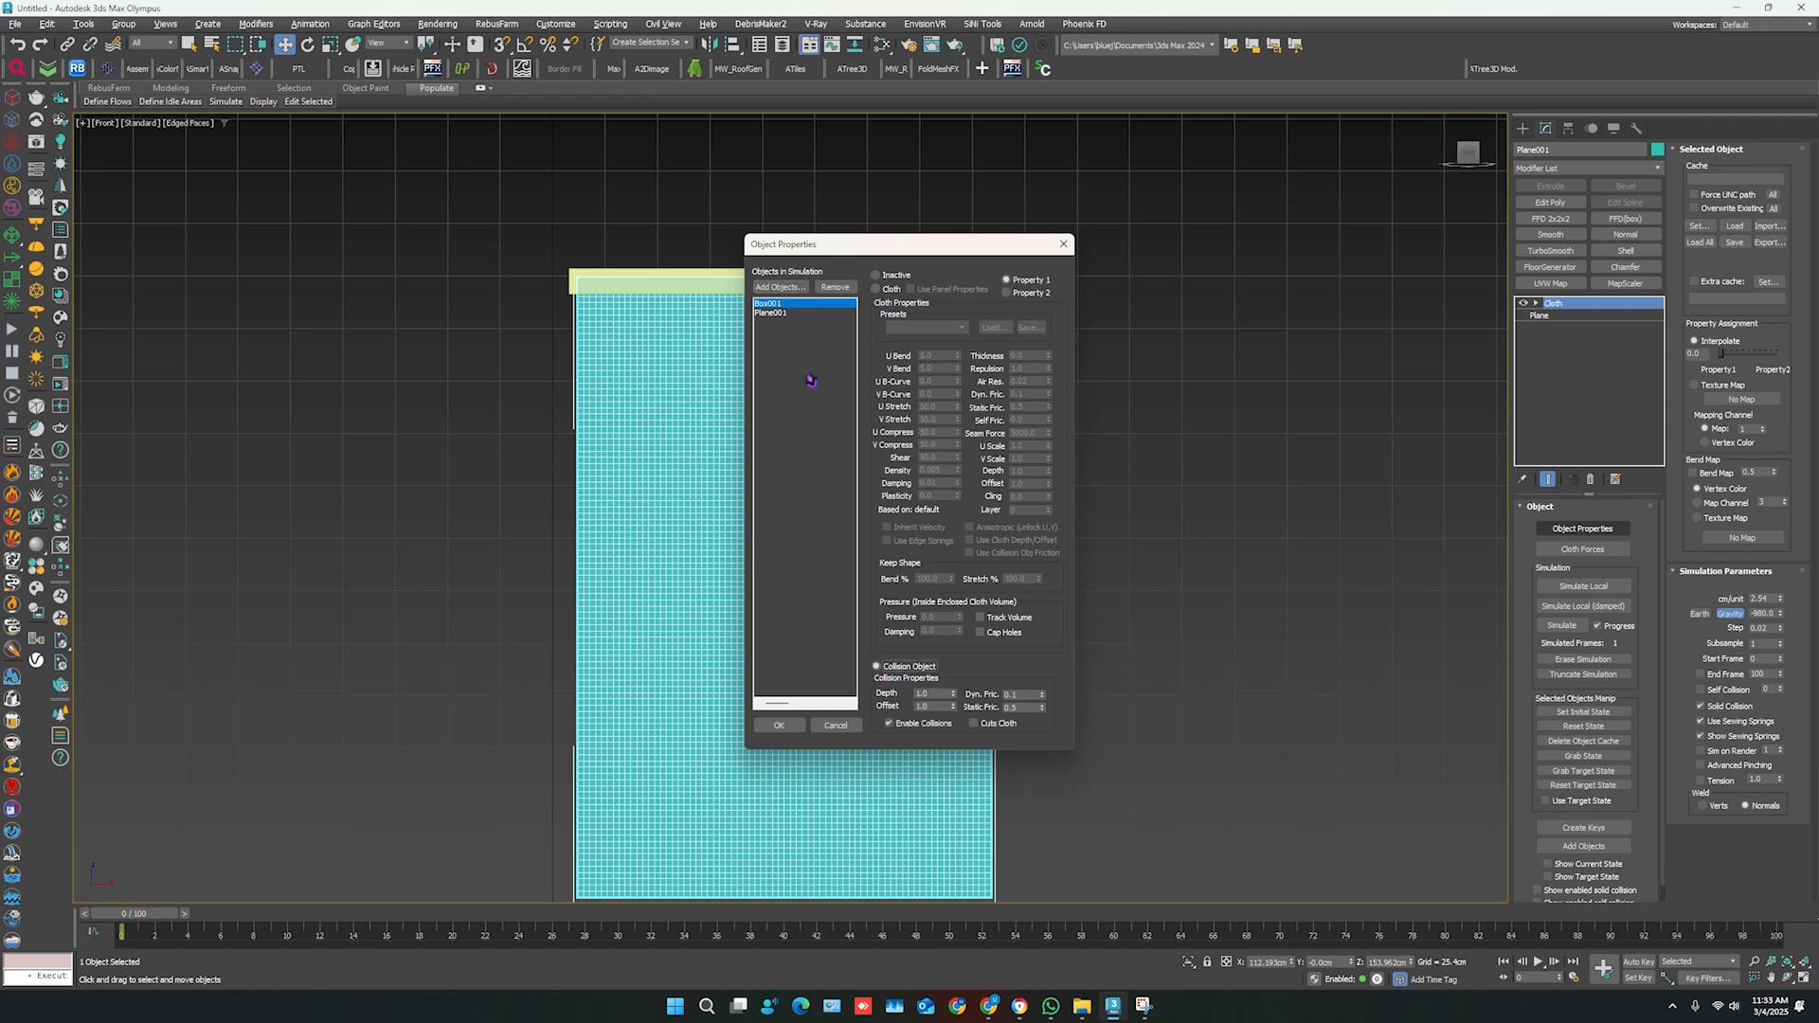
- Define Plane001 as Cloth in the simulation's object properties and accept the settings
left_click(770, 313)
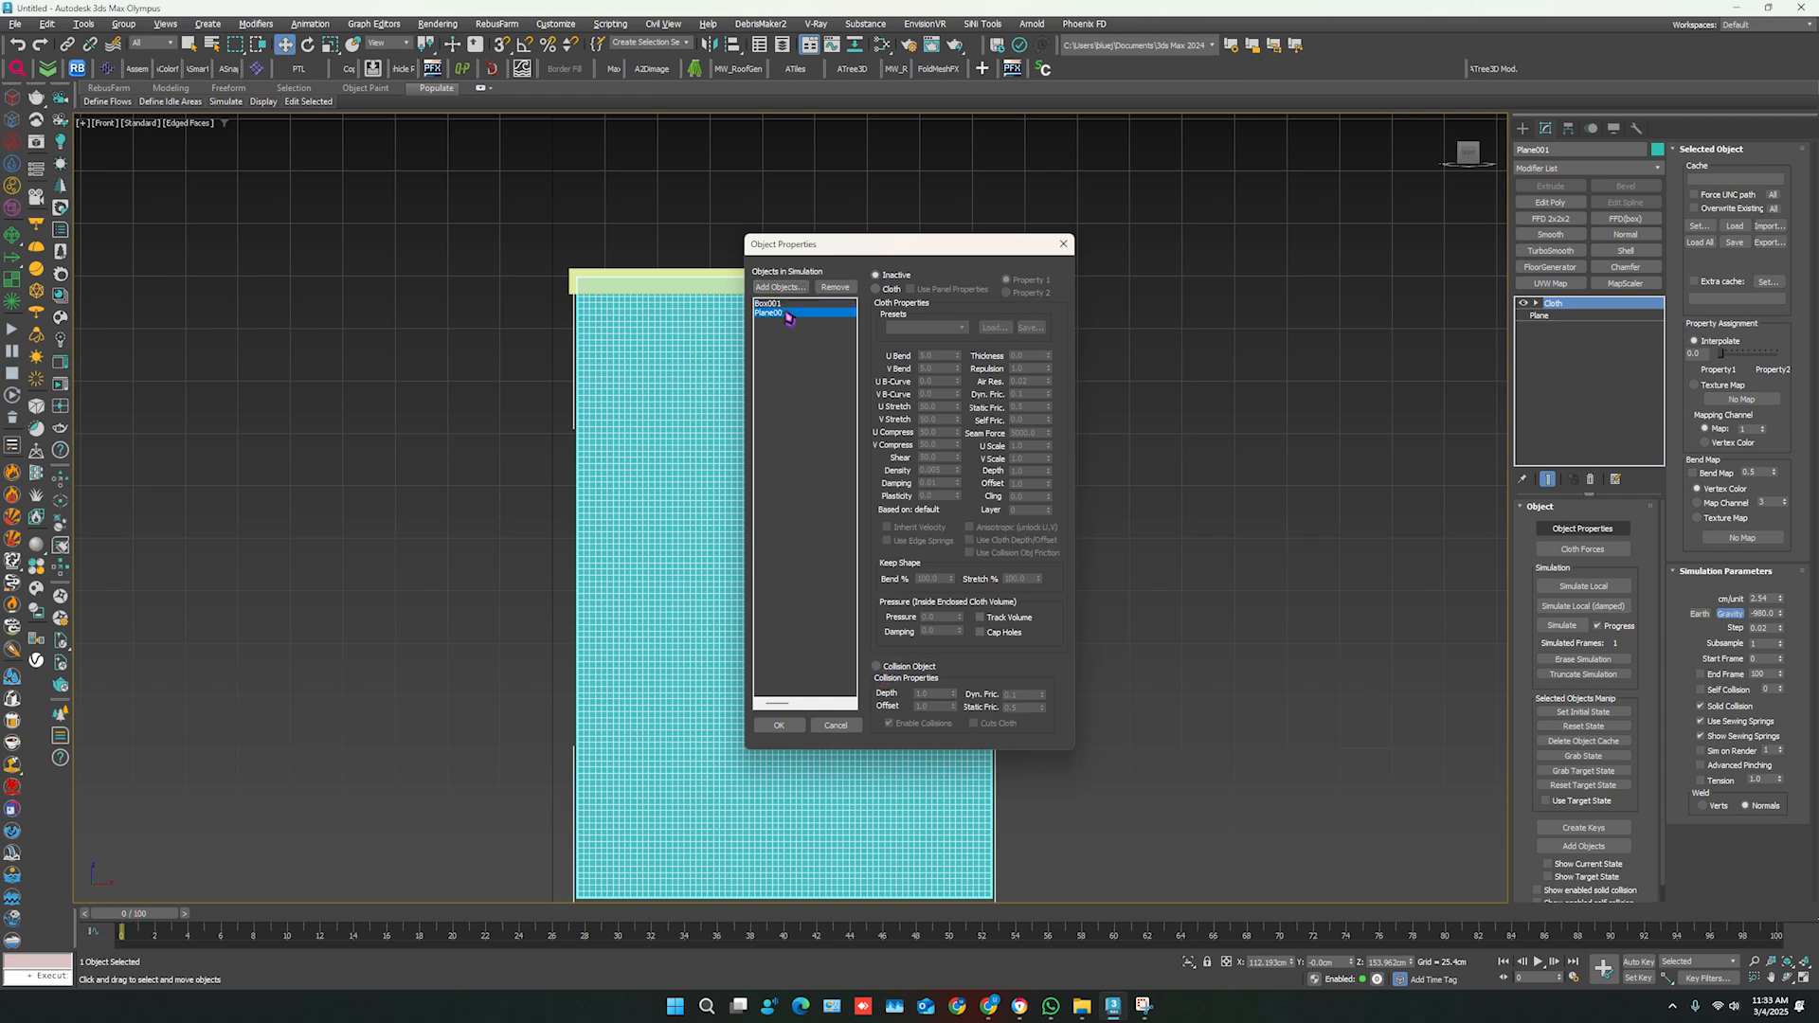
left_click(877, 289)
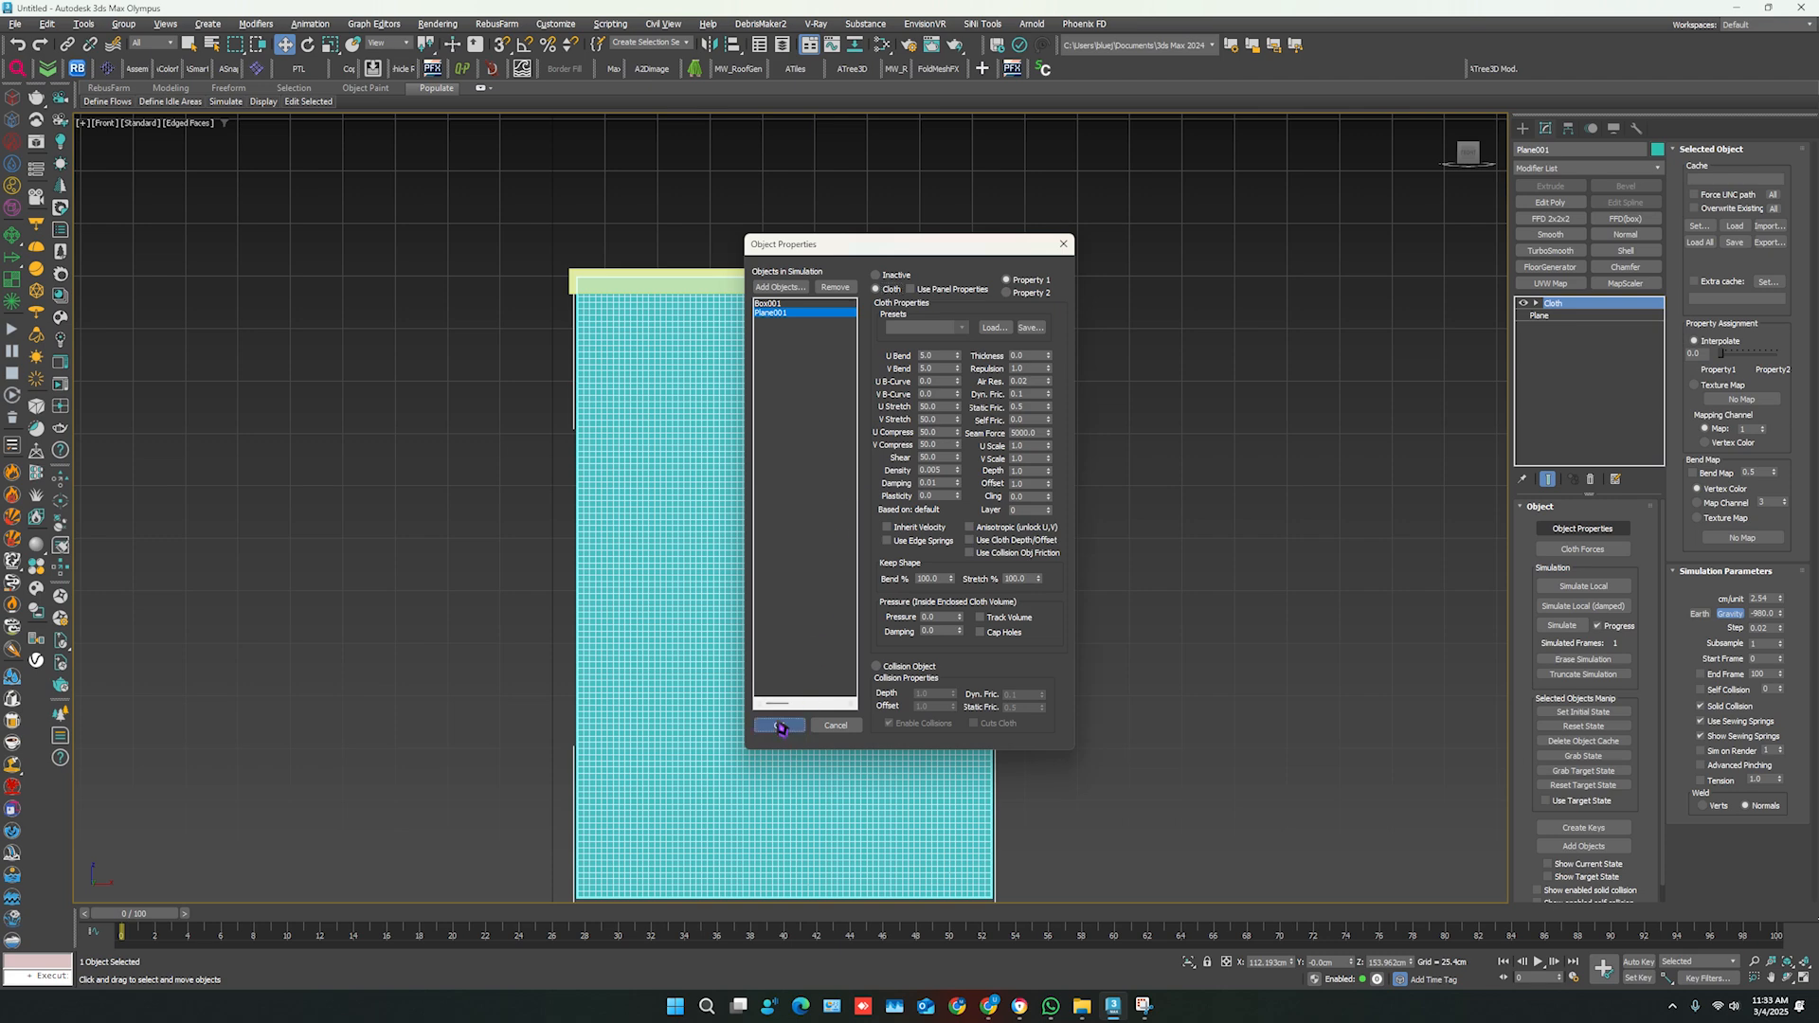
left_click(779, 725)
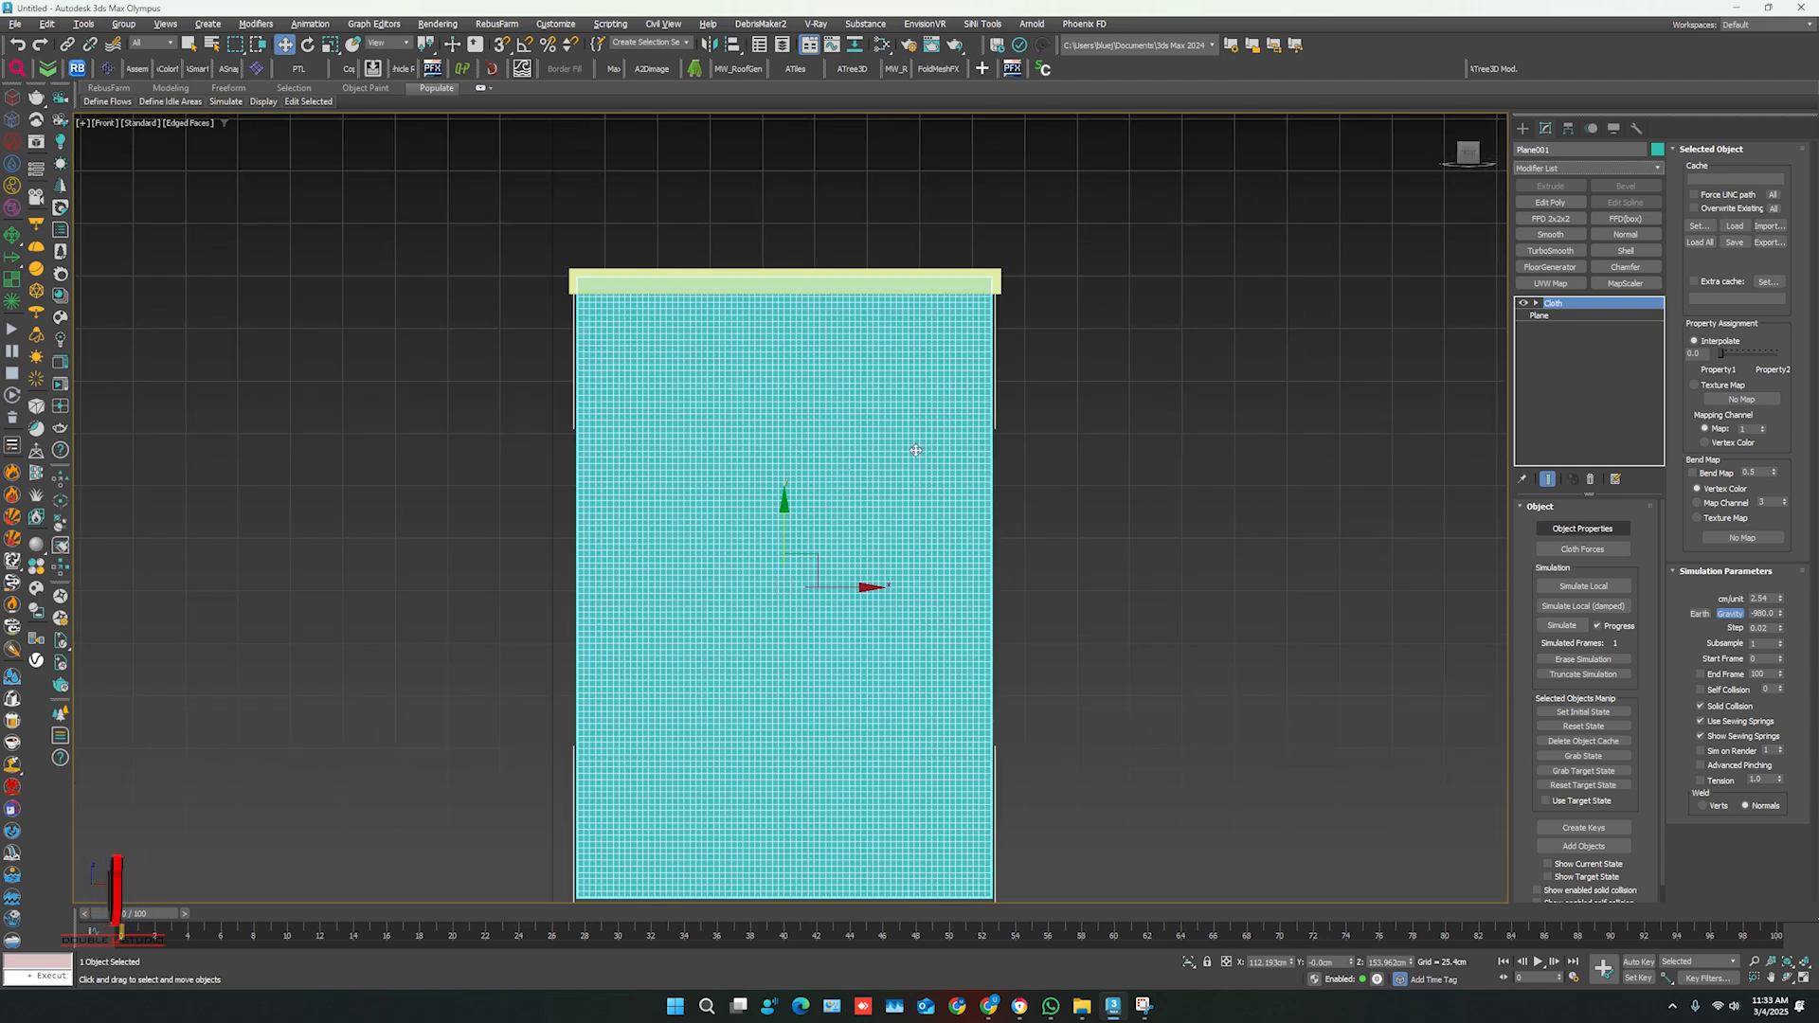
- Make a cloth group named Group001 from the top rows of the plane's vertices that overlap the box
left_click(1536, 304)
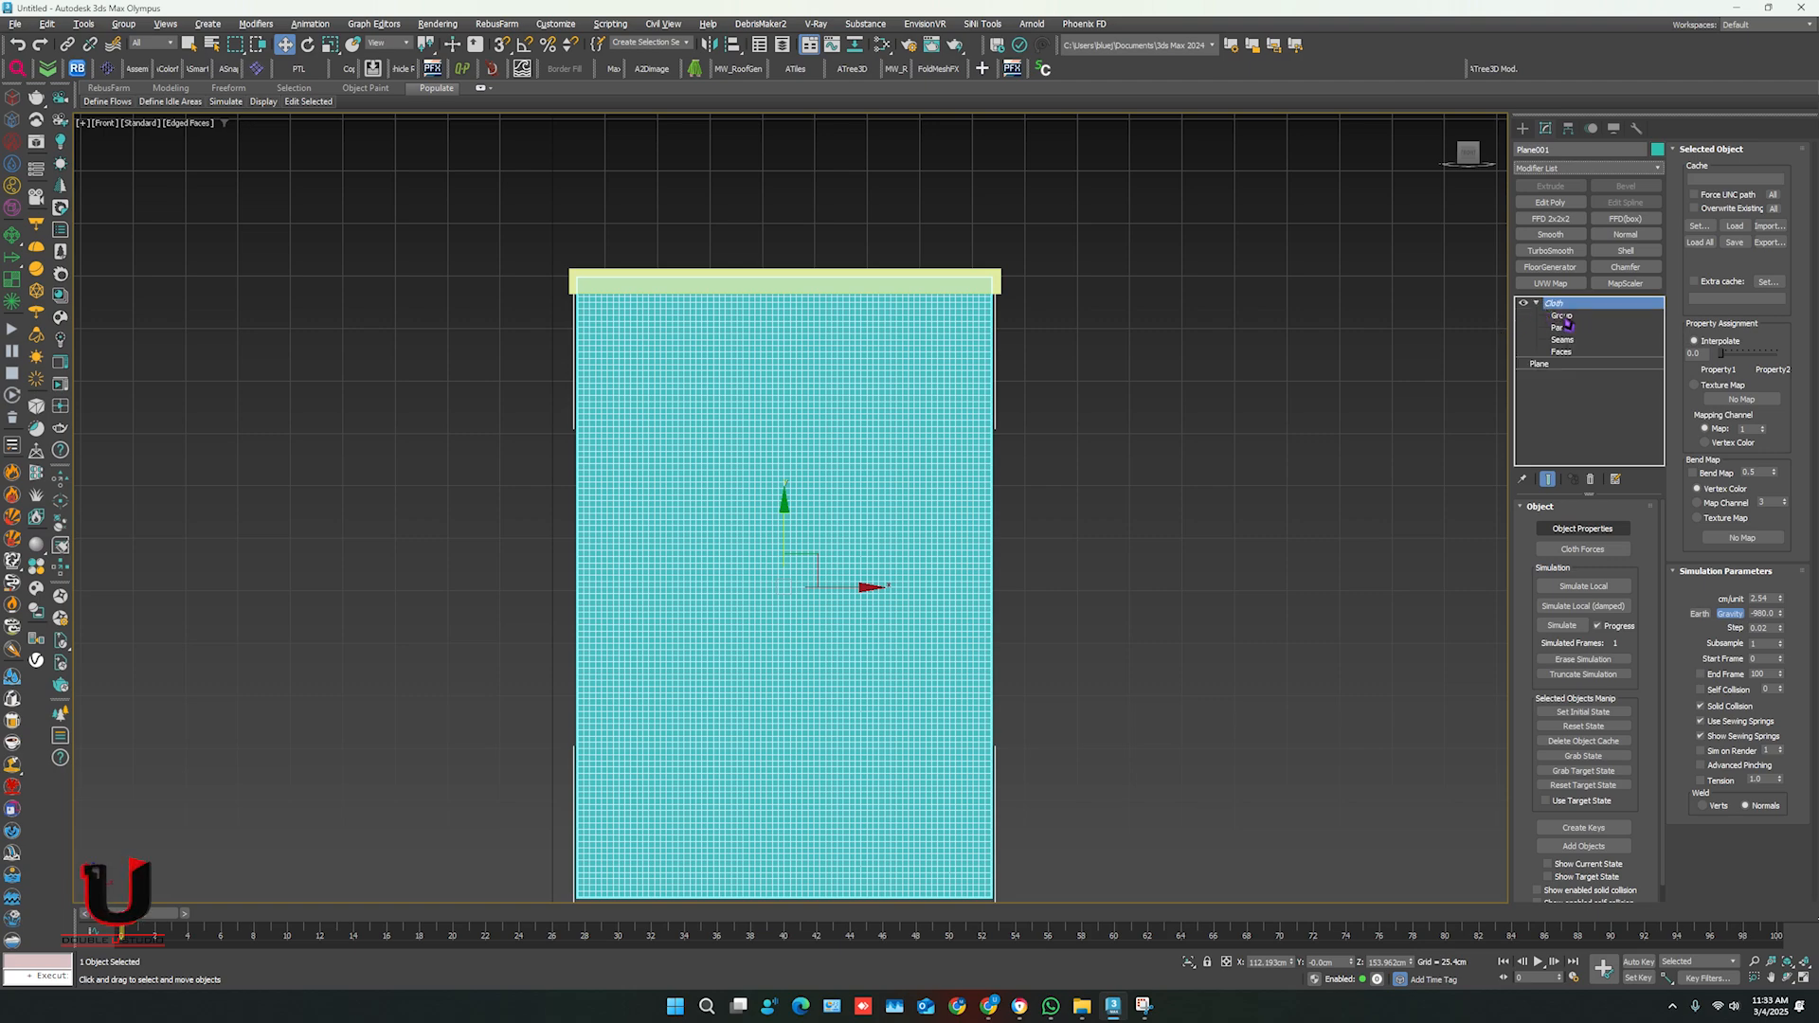
left_click(1562, 316)
middle_click_drag(895, 373, 883, 453)
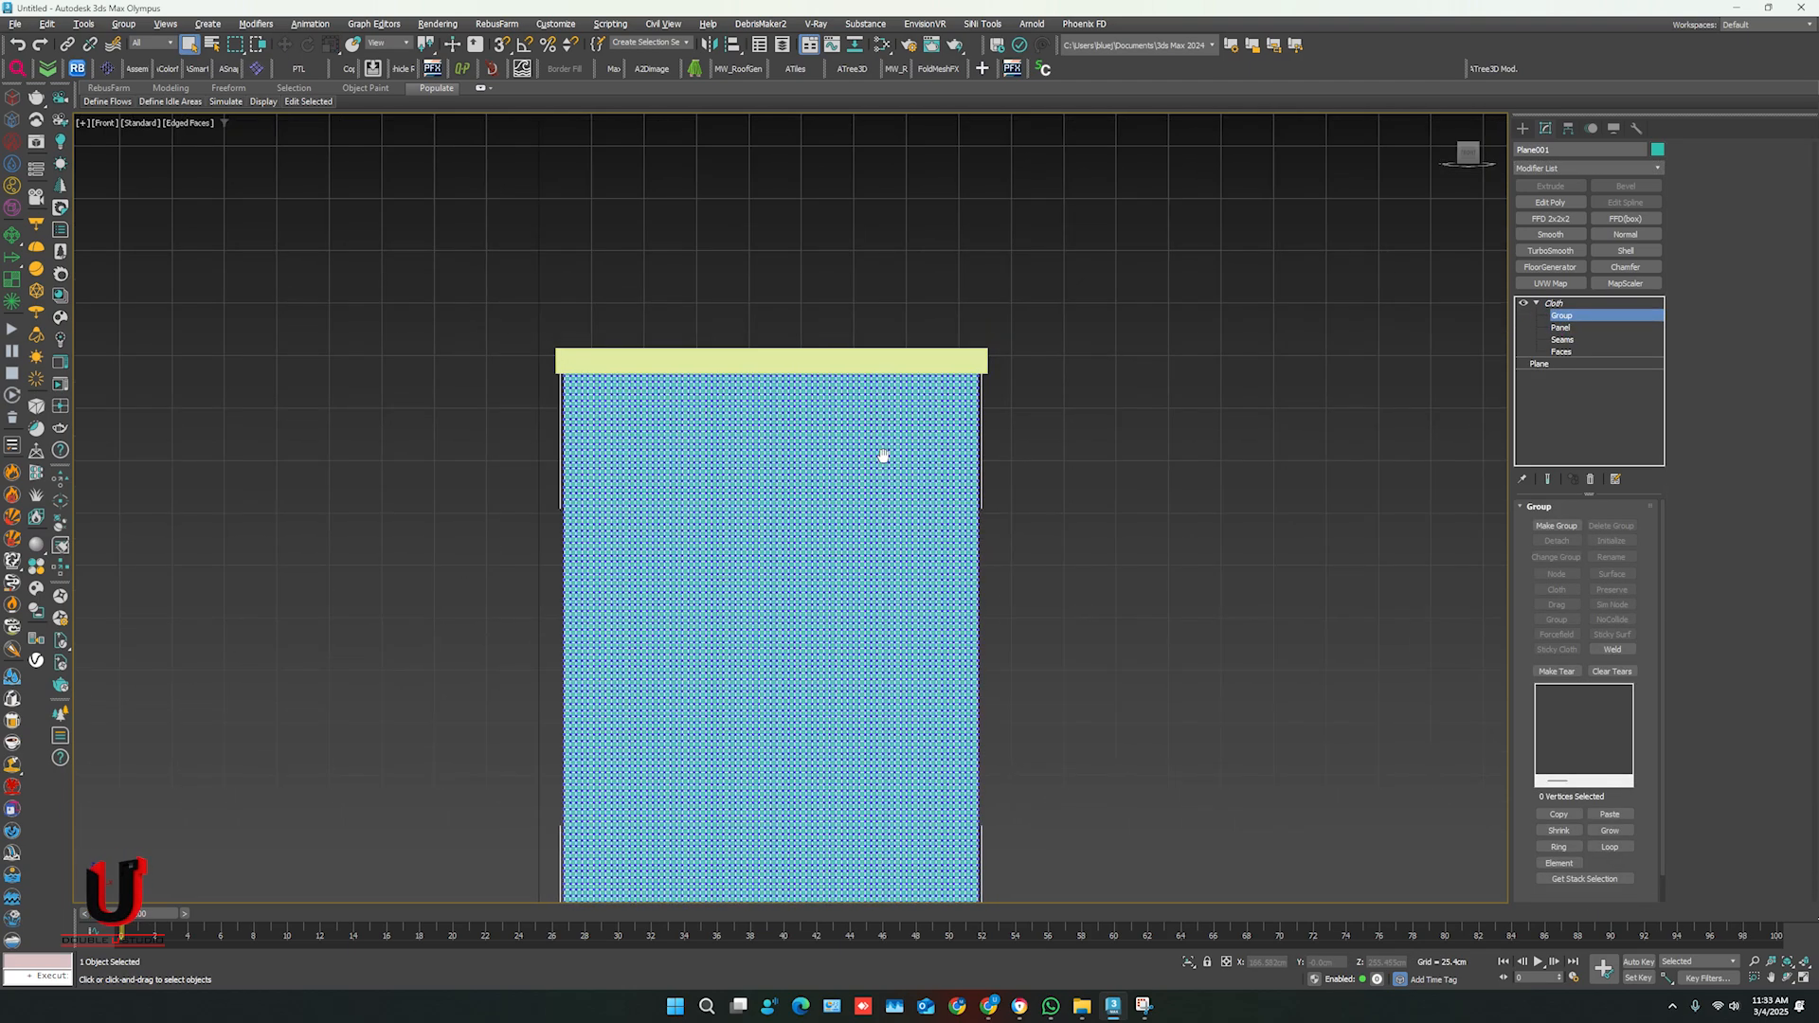
key("F3")
scroll(915, 358, "up", 3)
left_click_drag(1171, 305, 21, 388)
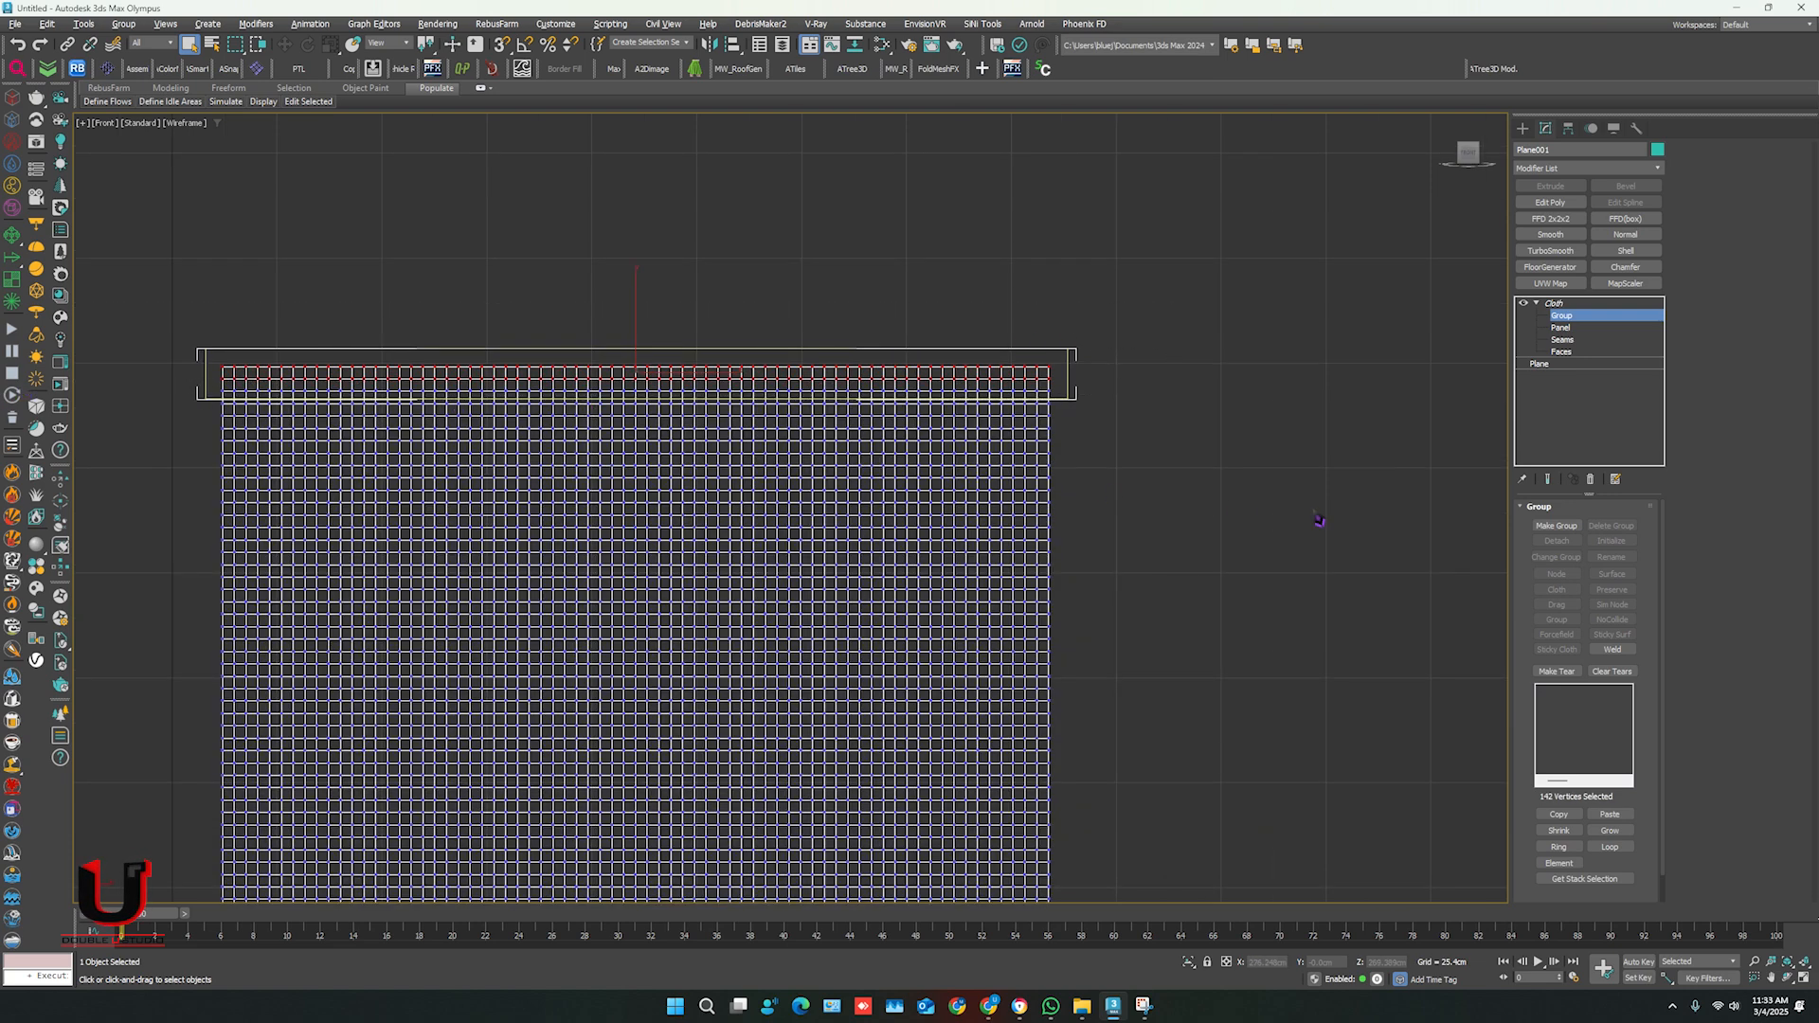
left_click(1554, 525)
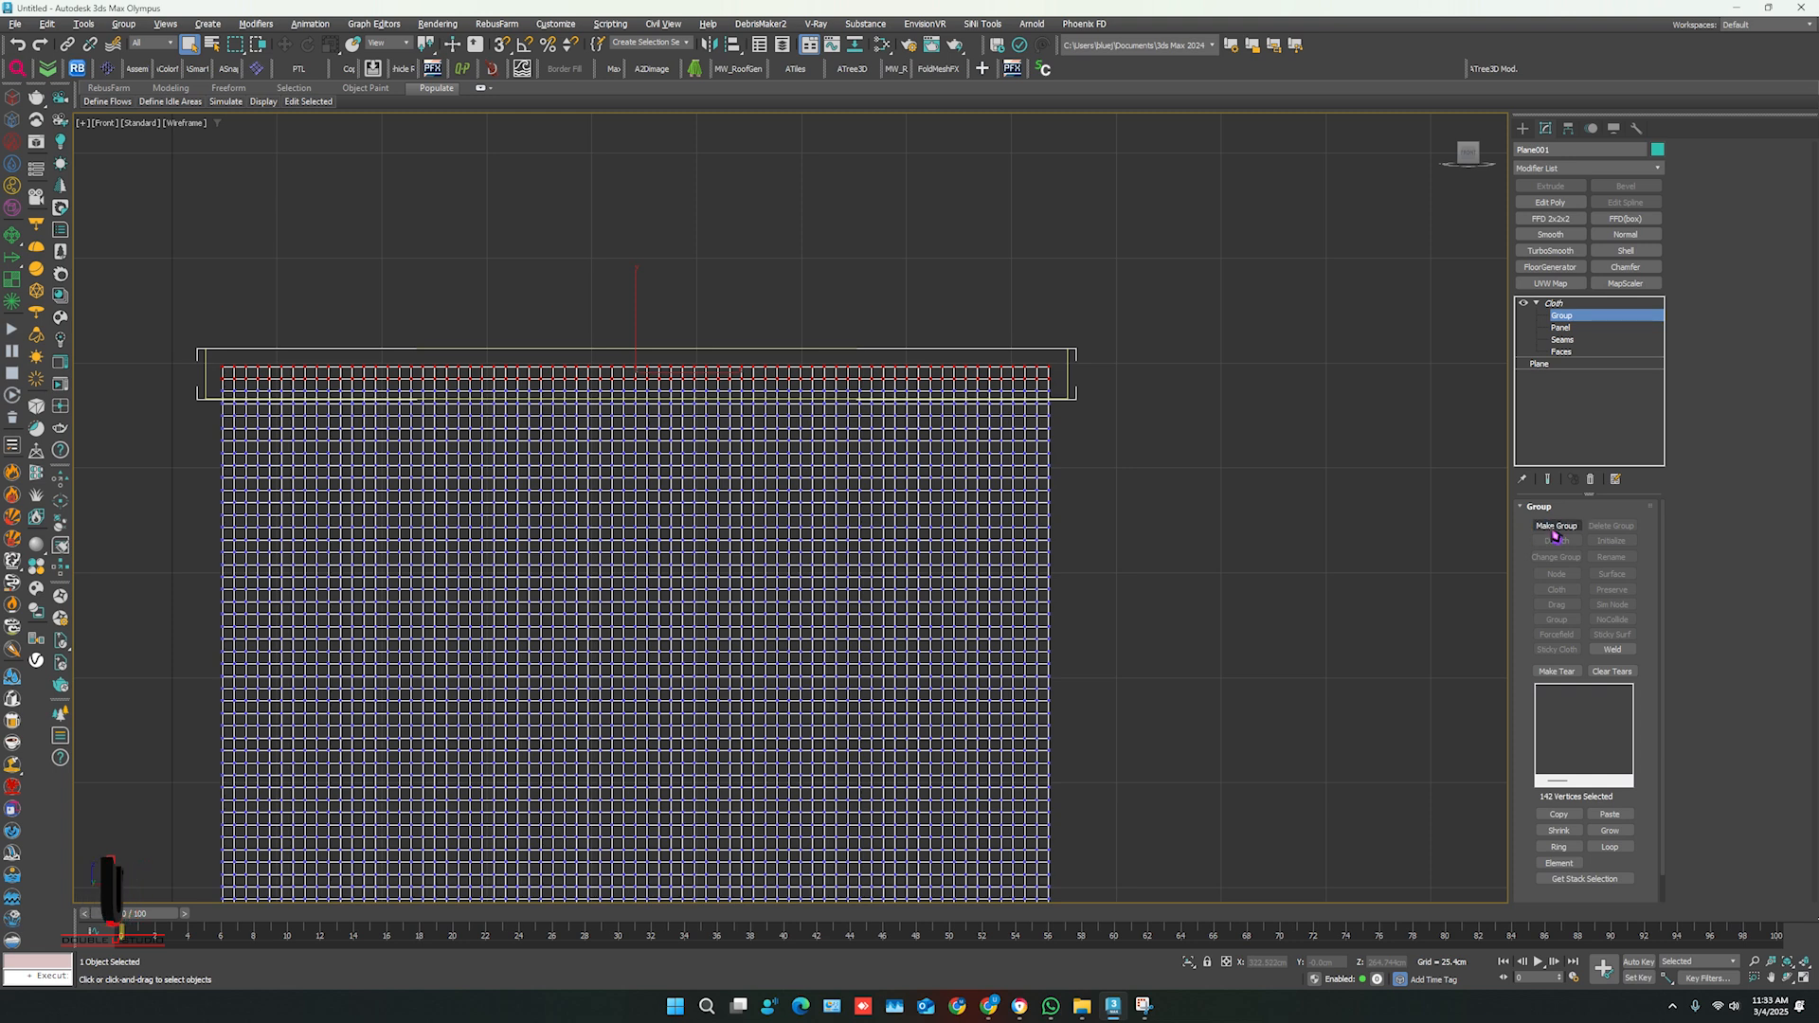
left_click(866, 523)
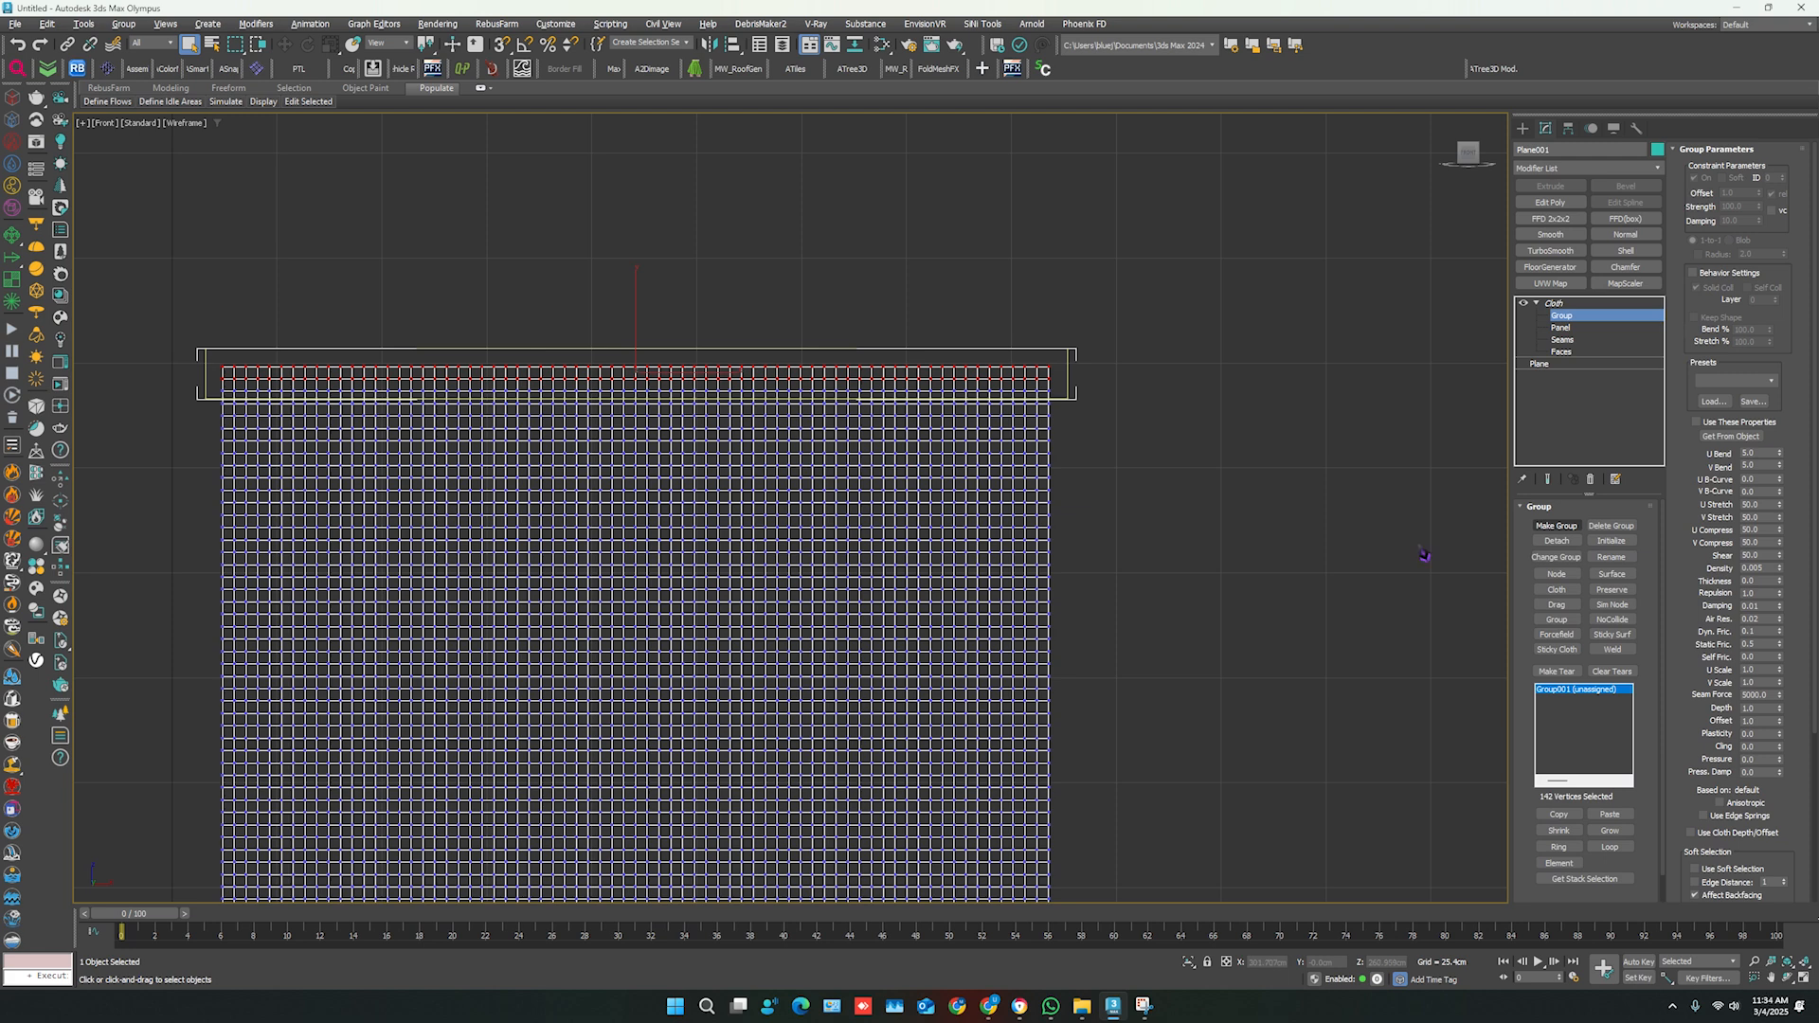
- Constrain the vertex group to the box with a Surface constraint and return to the Cloth modifier's main level
left_click(1617, 575)
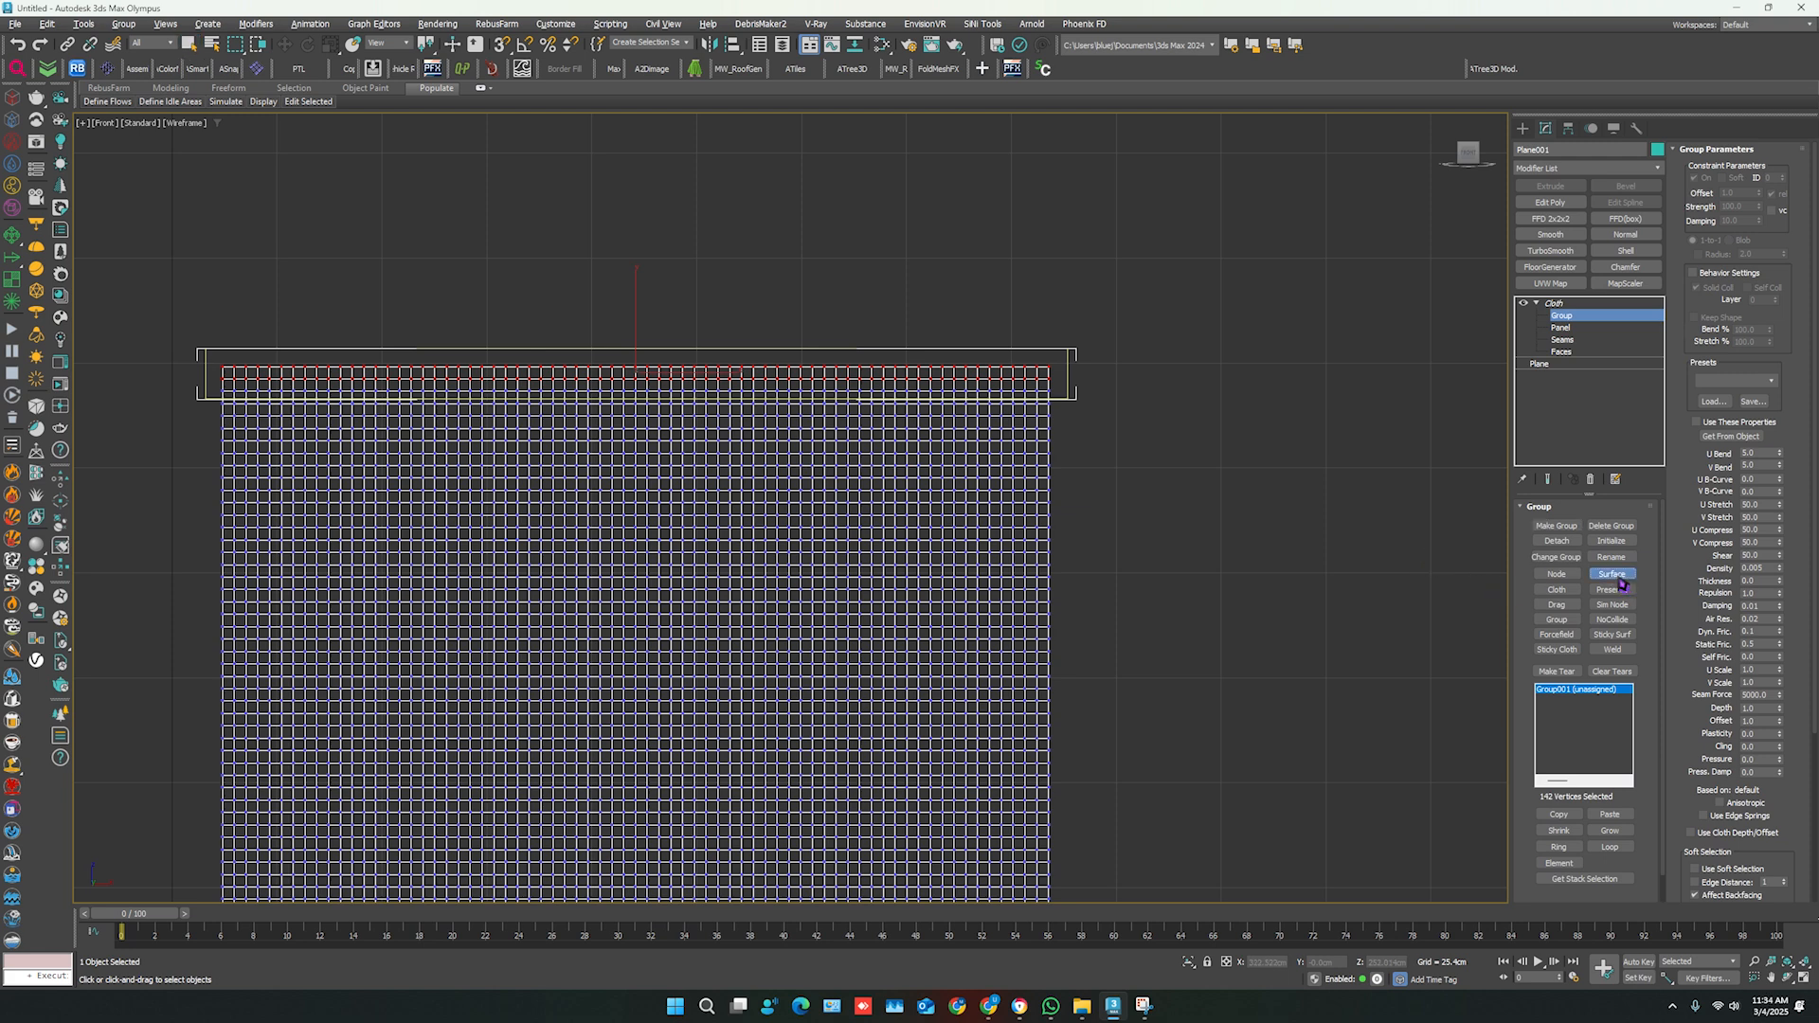
left_click(1067, 372)
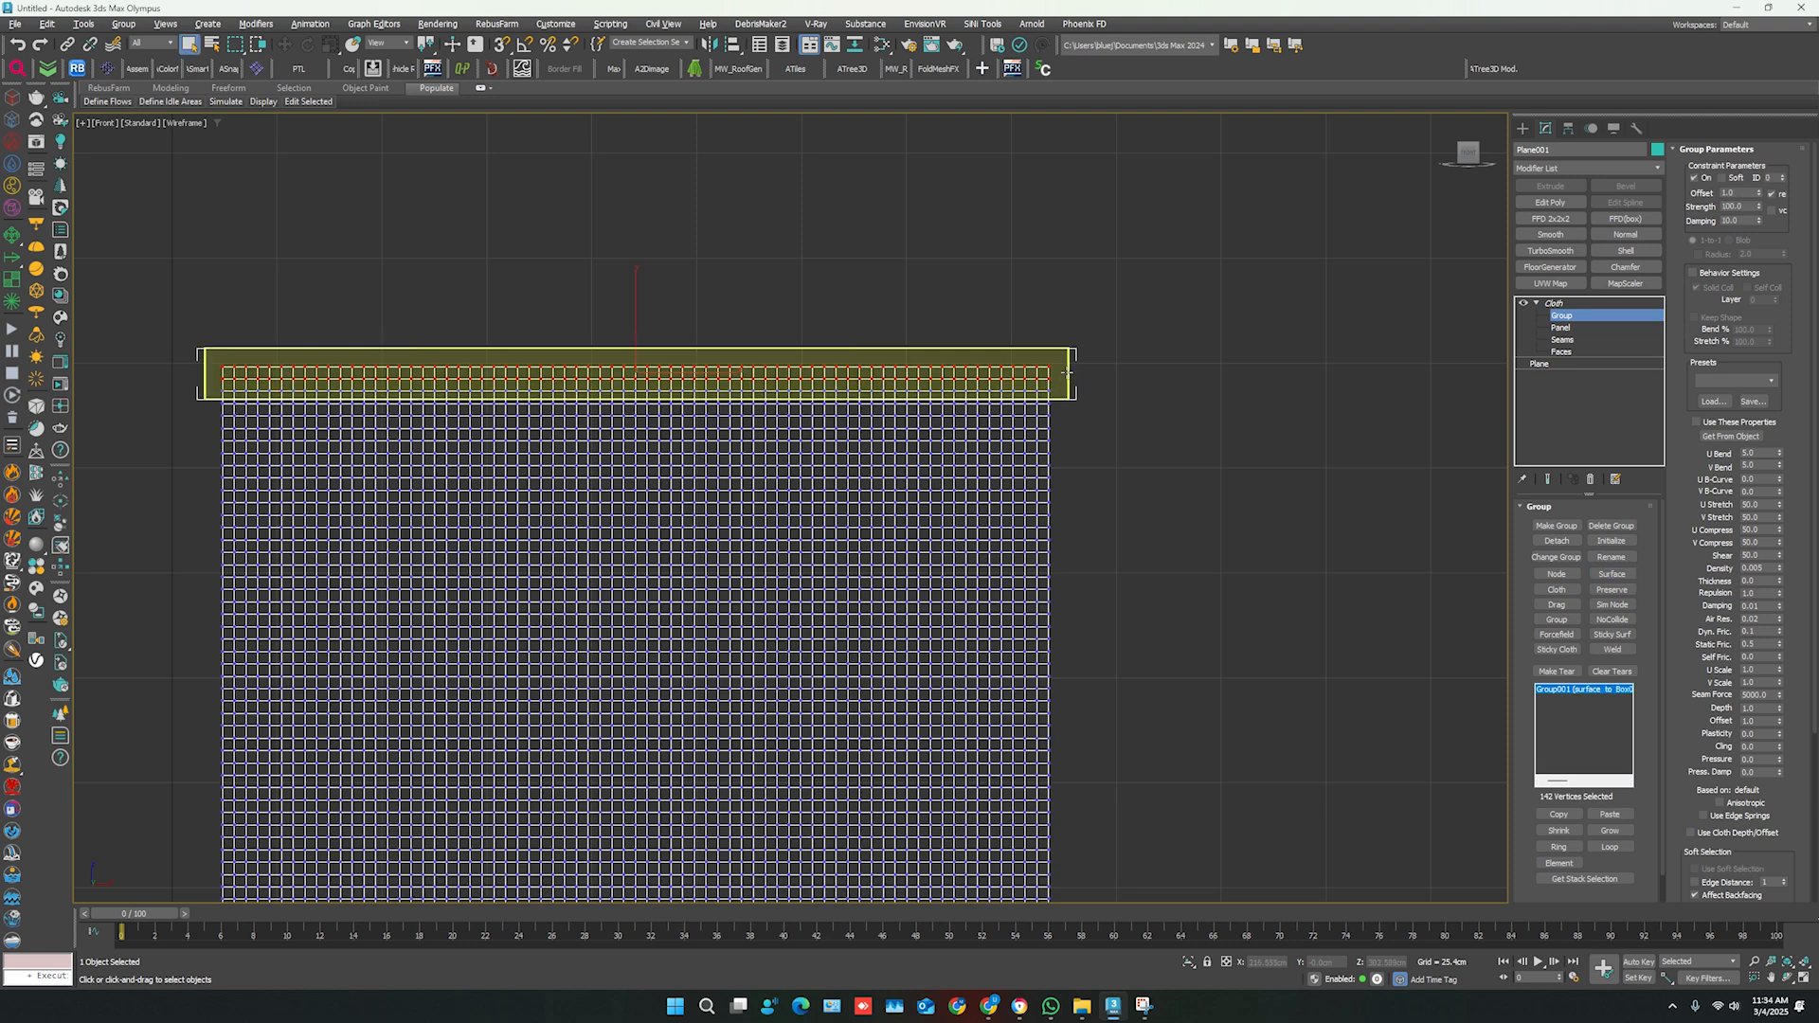
left_click(1550, 302)
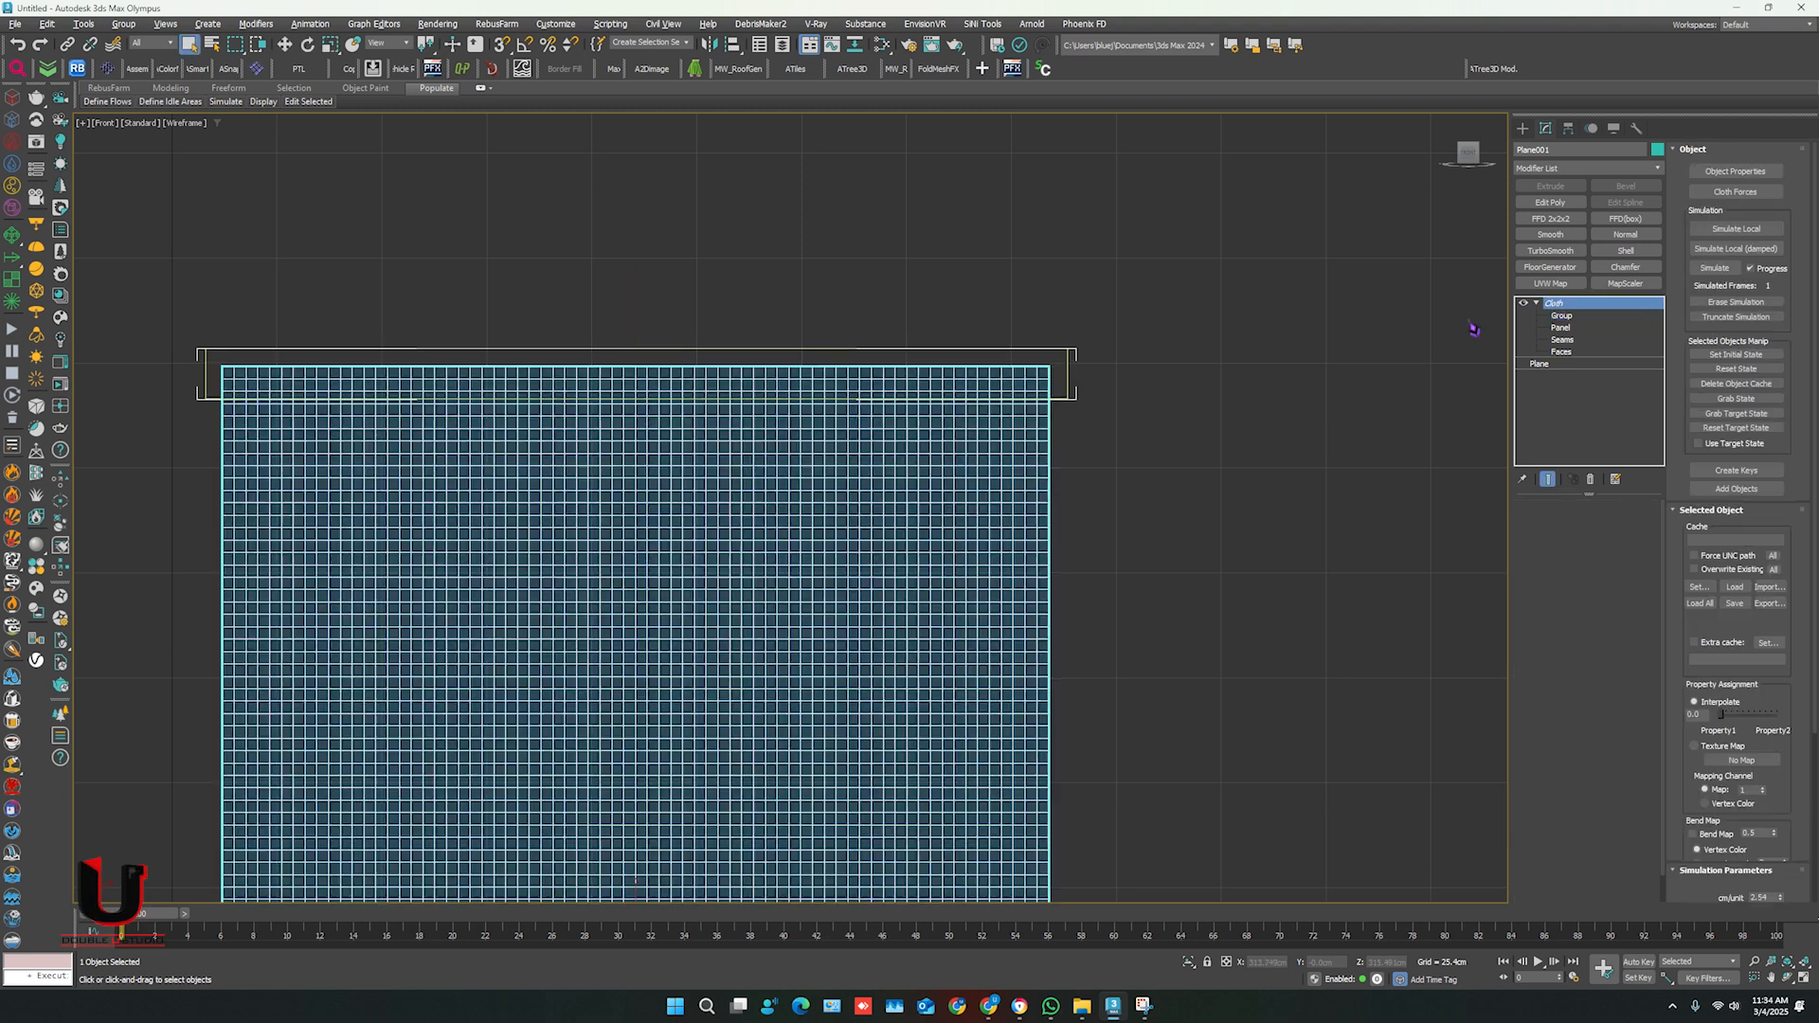
- Simulate the cloth while viewing it shaded in Perspective, inspect the draped curtain from several angles, and deselect it
scroll(1103, 427, "down", 3)
middle_click_drag(1103, 426, 1099, 299)
key("p")
key("F3")
middle_click_drag(958, 426, 874, 544, "alt")
key("w")
scroll(867, 546, "up", 2)
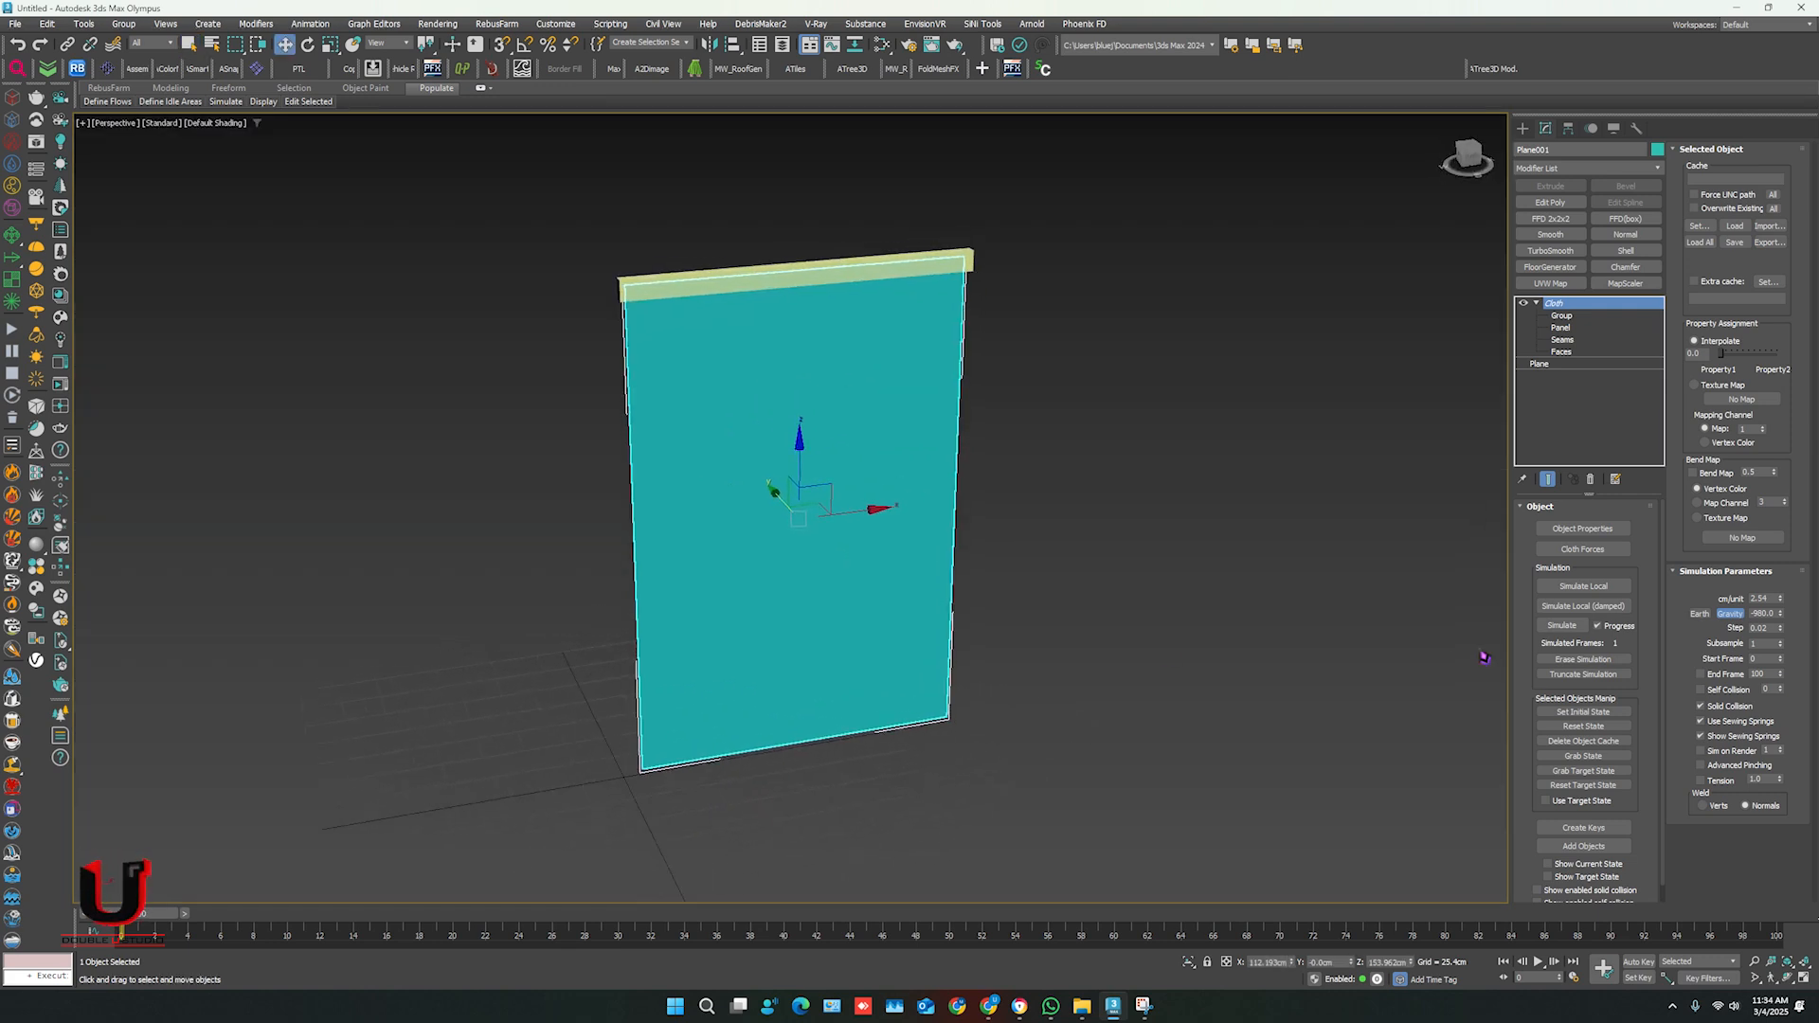
left_click(1561, 625)
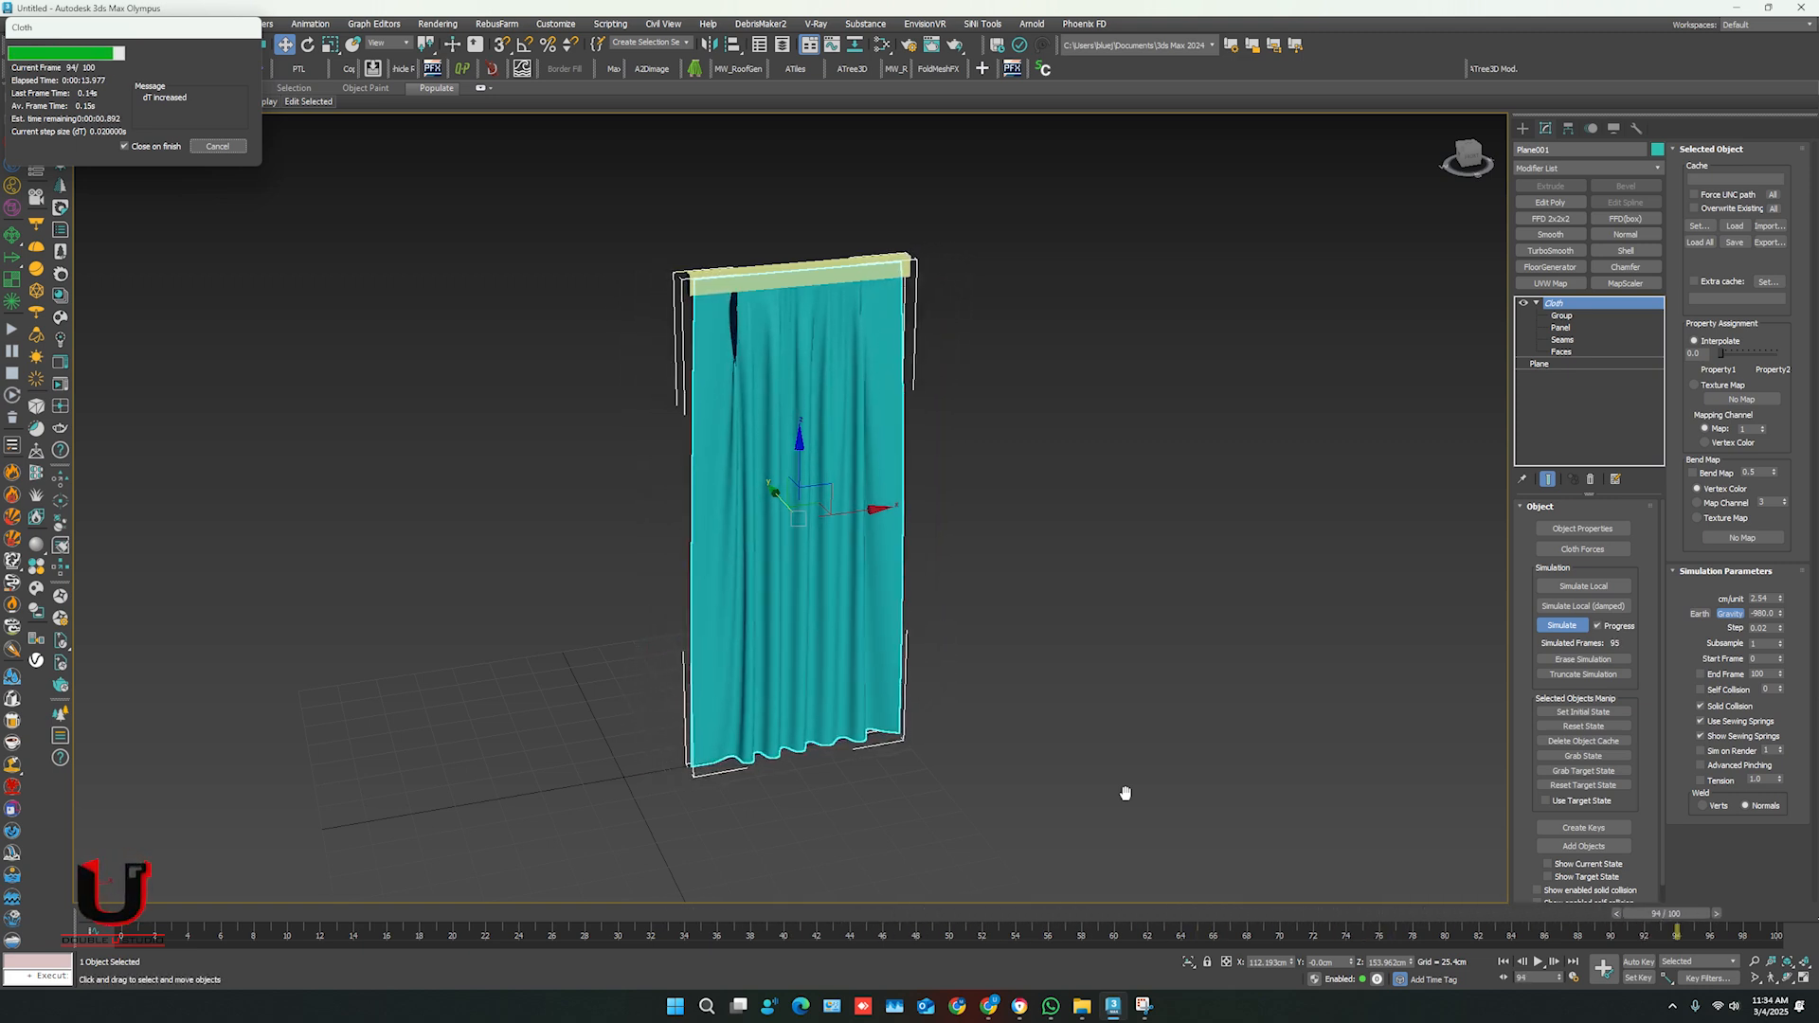
mouse_move(841, 577)
middle_mouse_down("alt")
mouse_move(812, 572)
mouse_move(817, 604)
middle_mouse_up("alt")
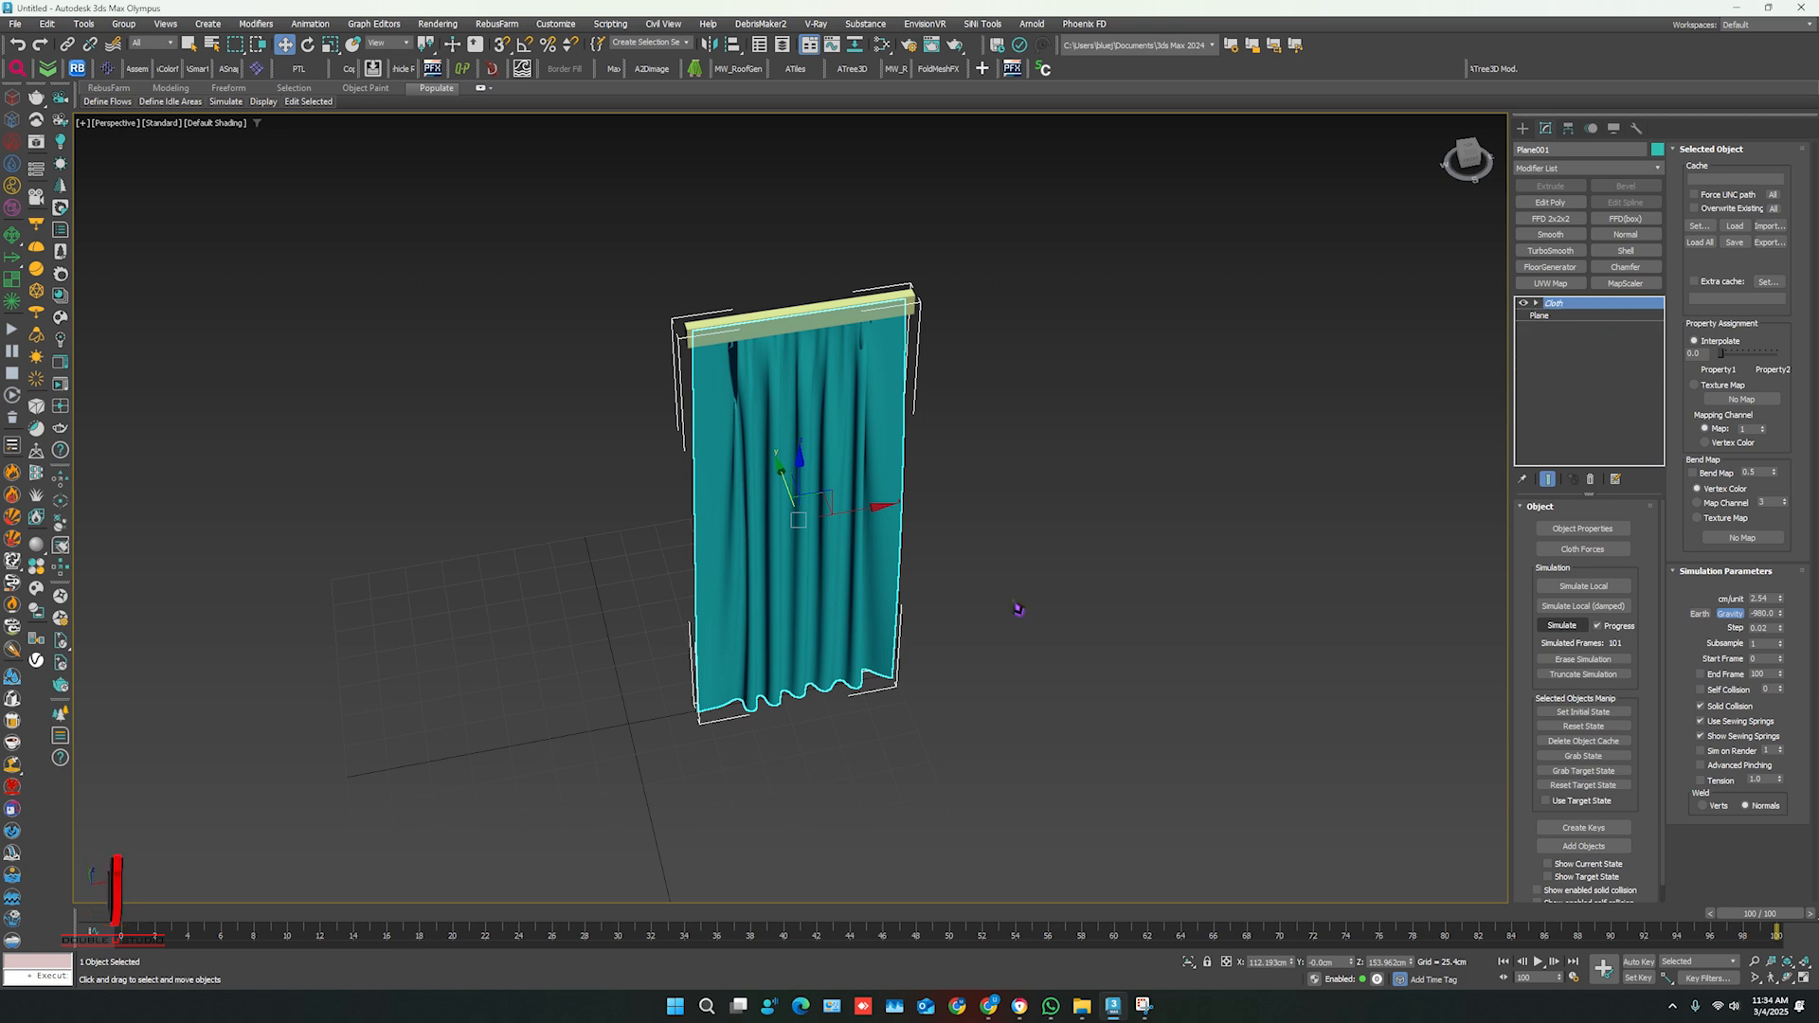
middle_click_drag(1014, 621, 682, 601, "alt")
left_click(996, 623)
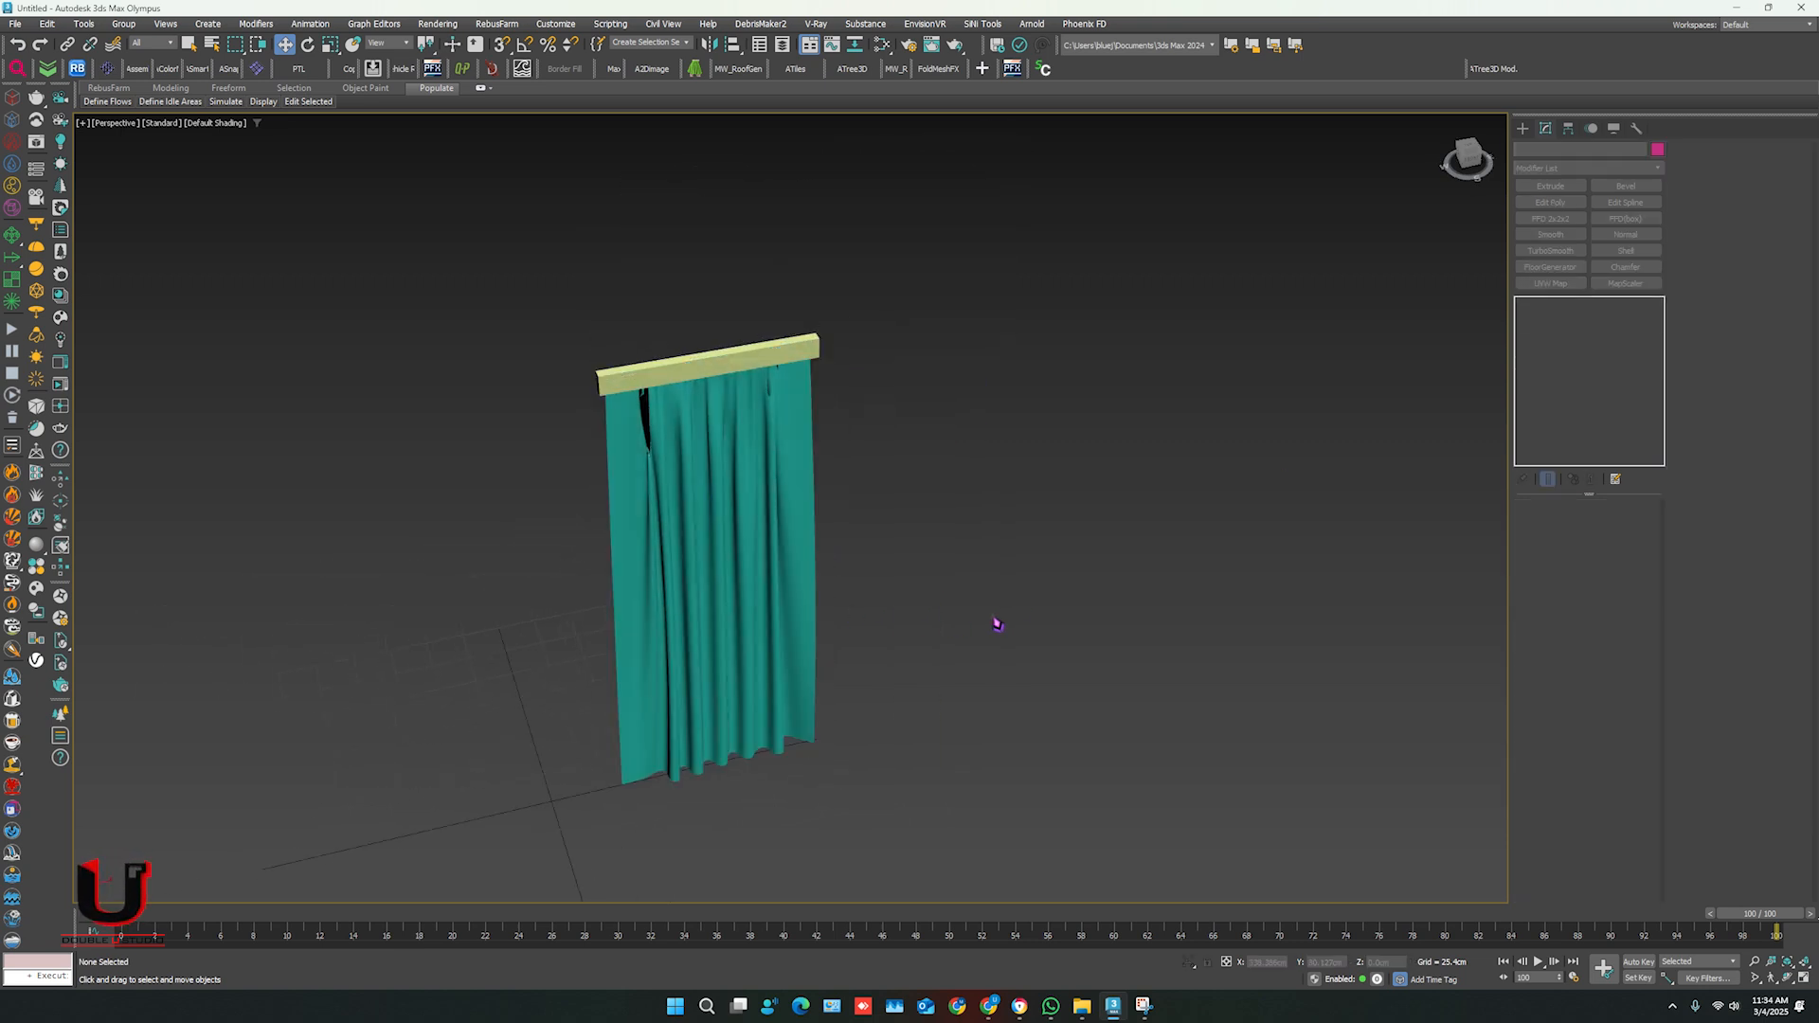
- Create a Wind space warp with an icon size of about 78 cm beside the curtain in the Front view
left_click(804, 625)
left_click(1521, 128)
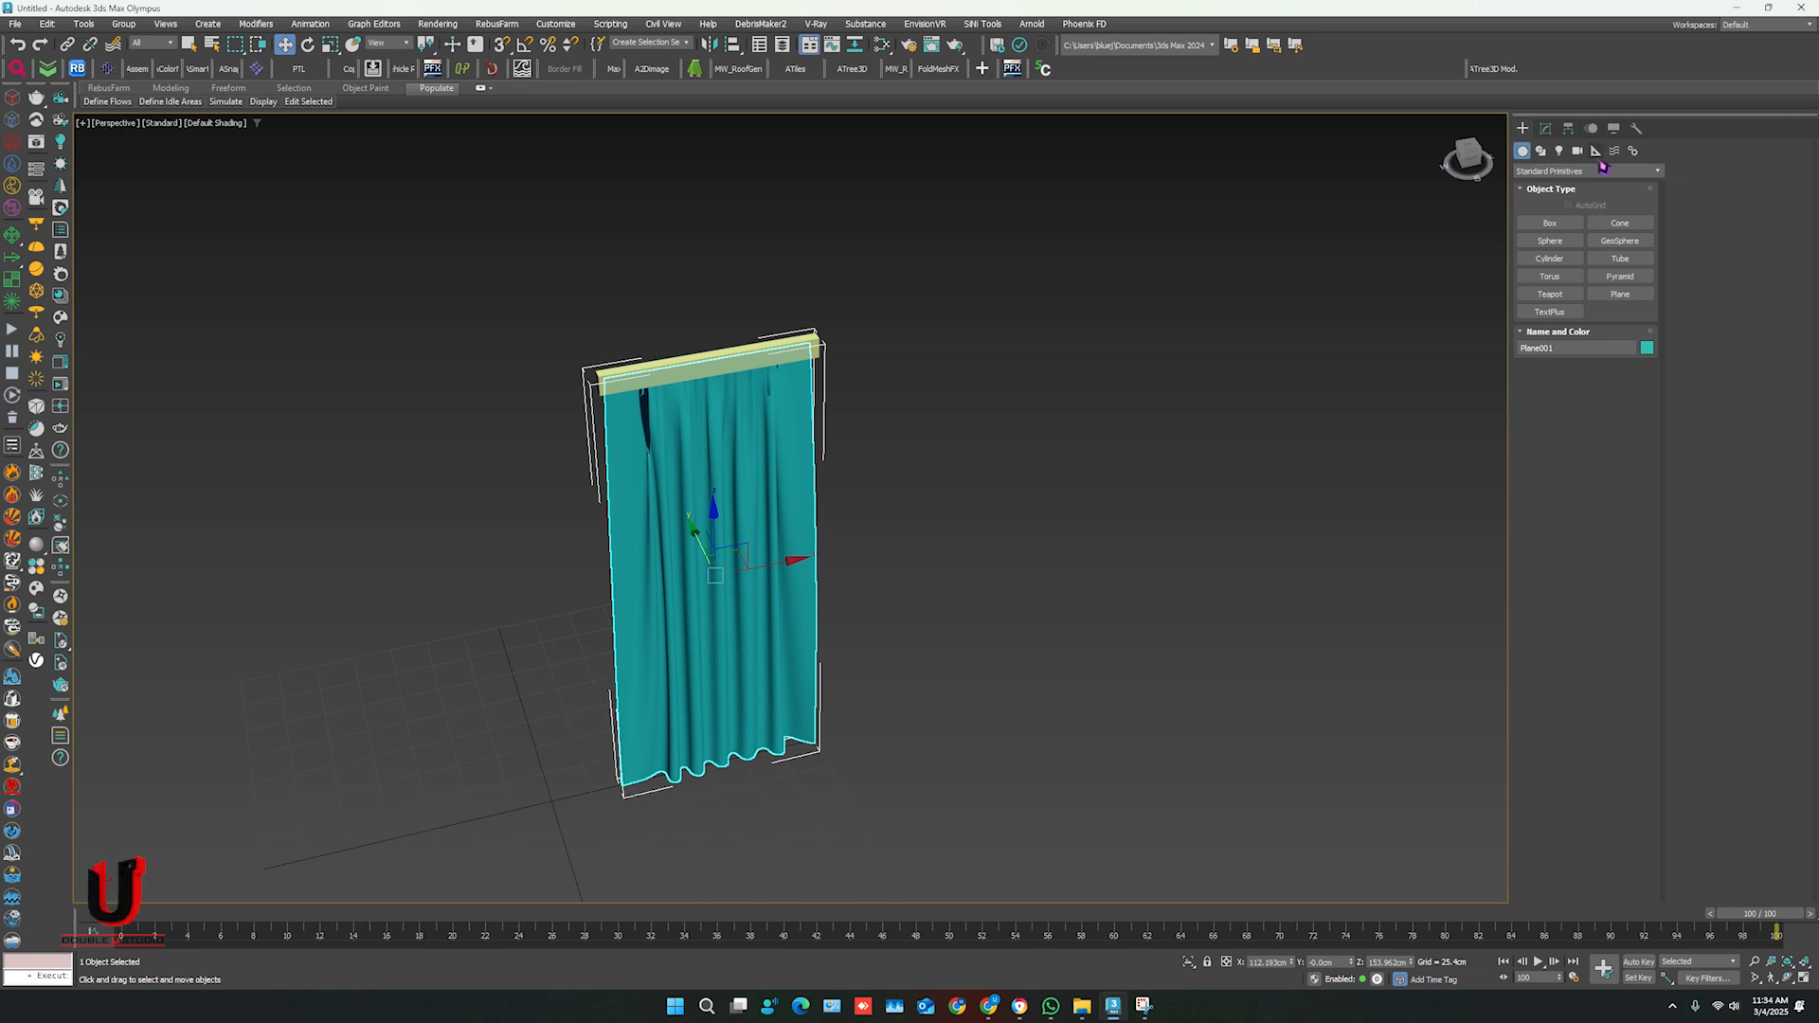
left_click(1614, 151)
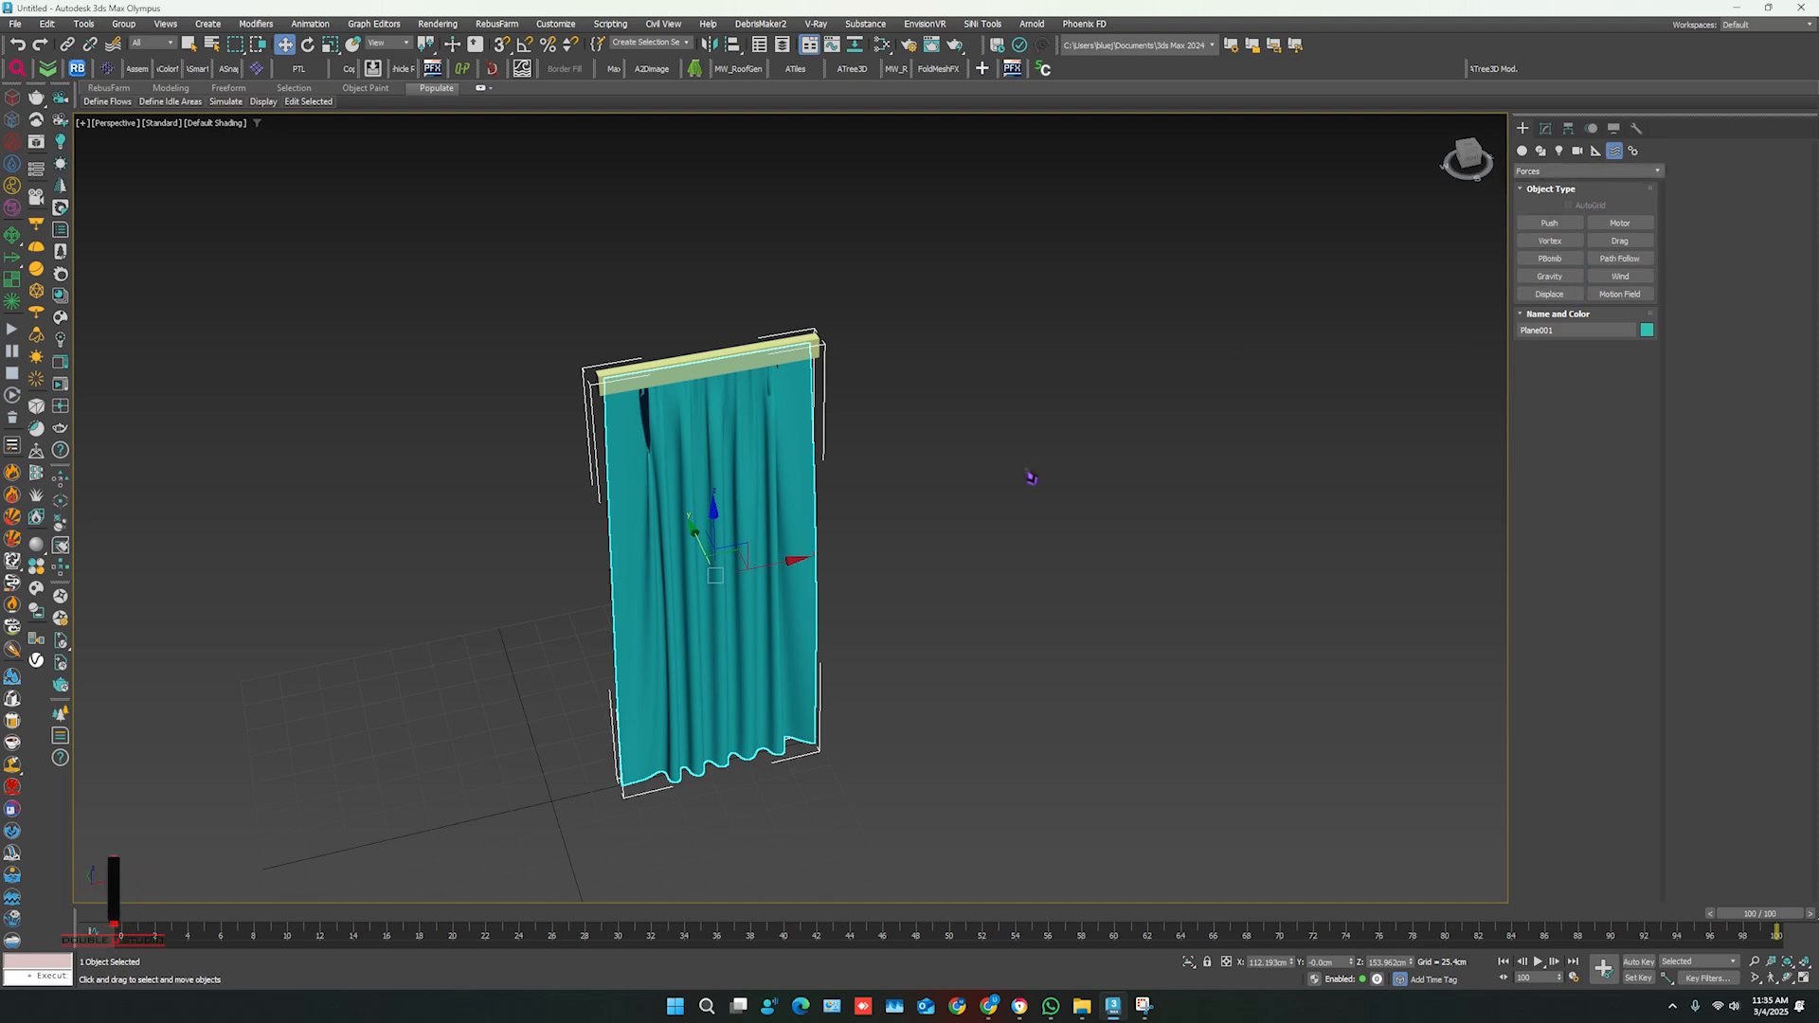
key("f")
left_click(1620, 276)
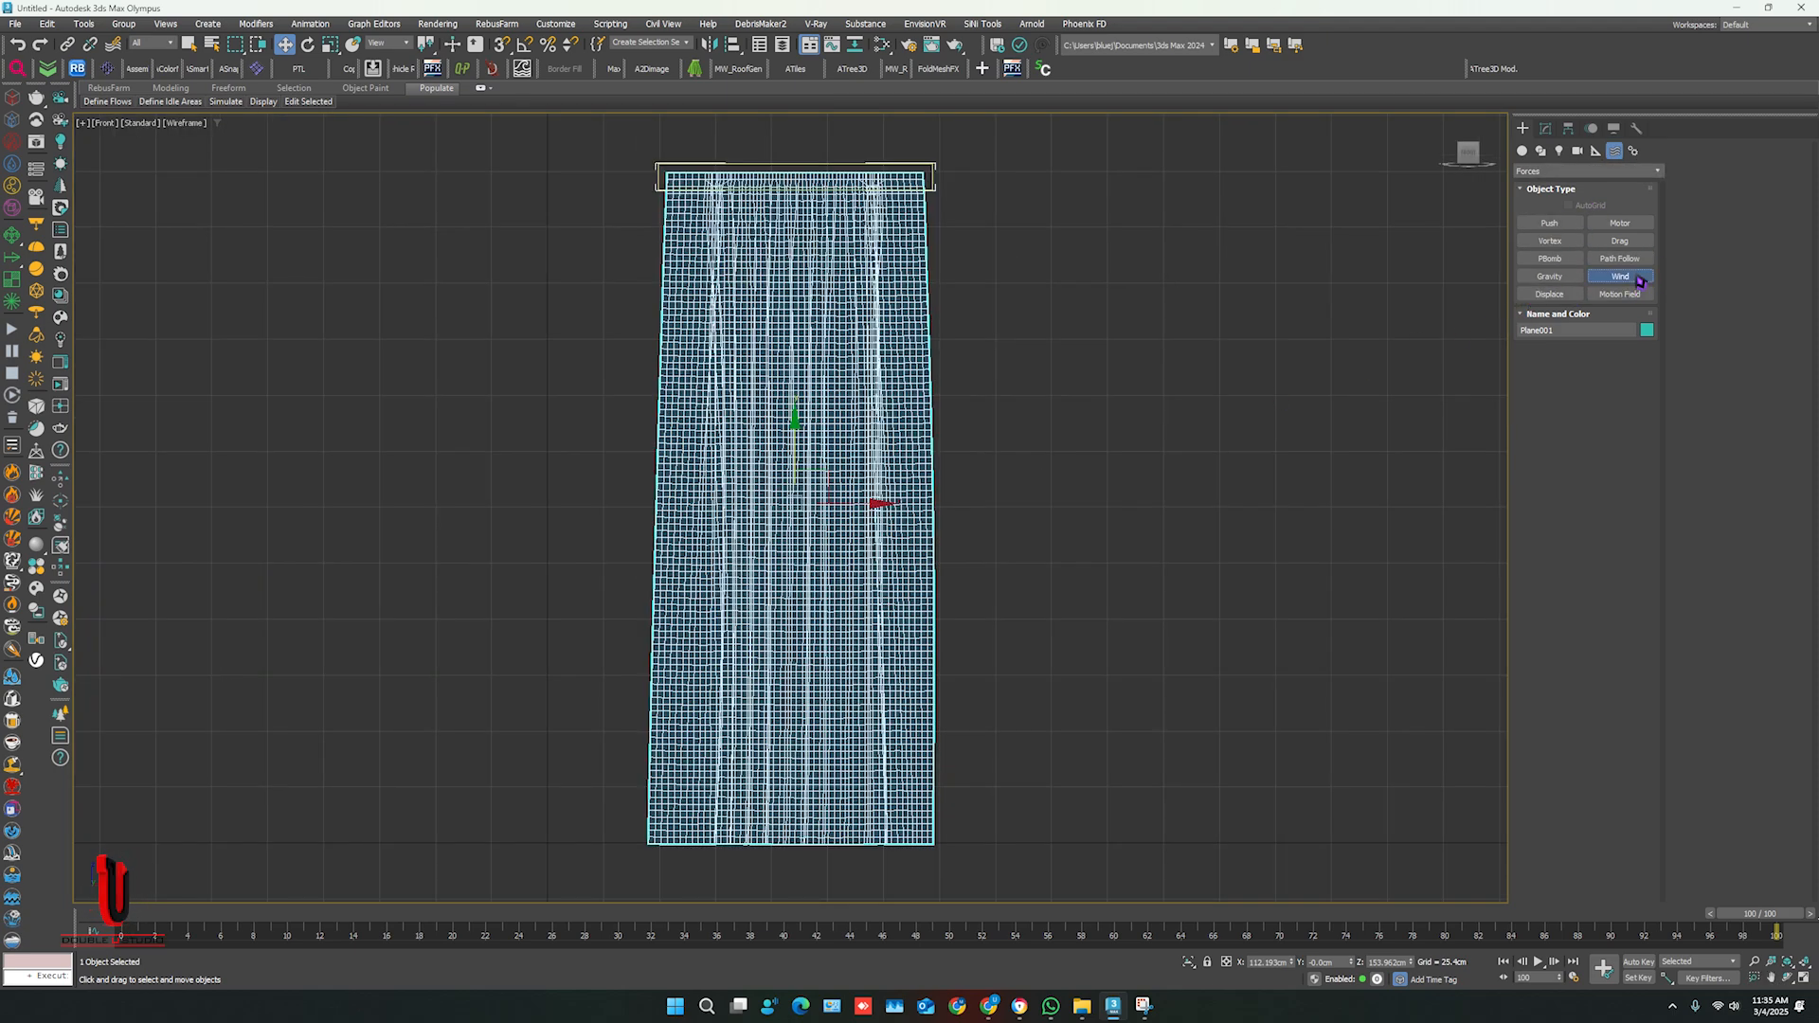
left_click_drag(983, 336, 757, 592)
key("w")
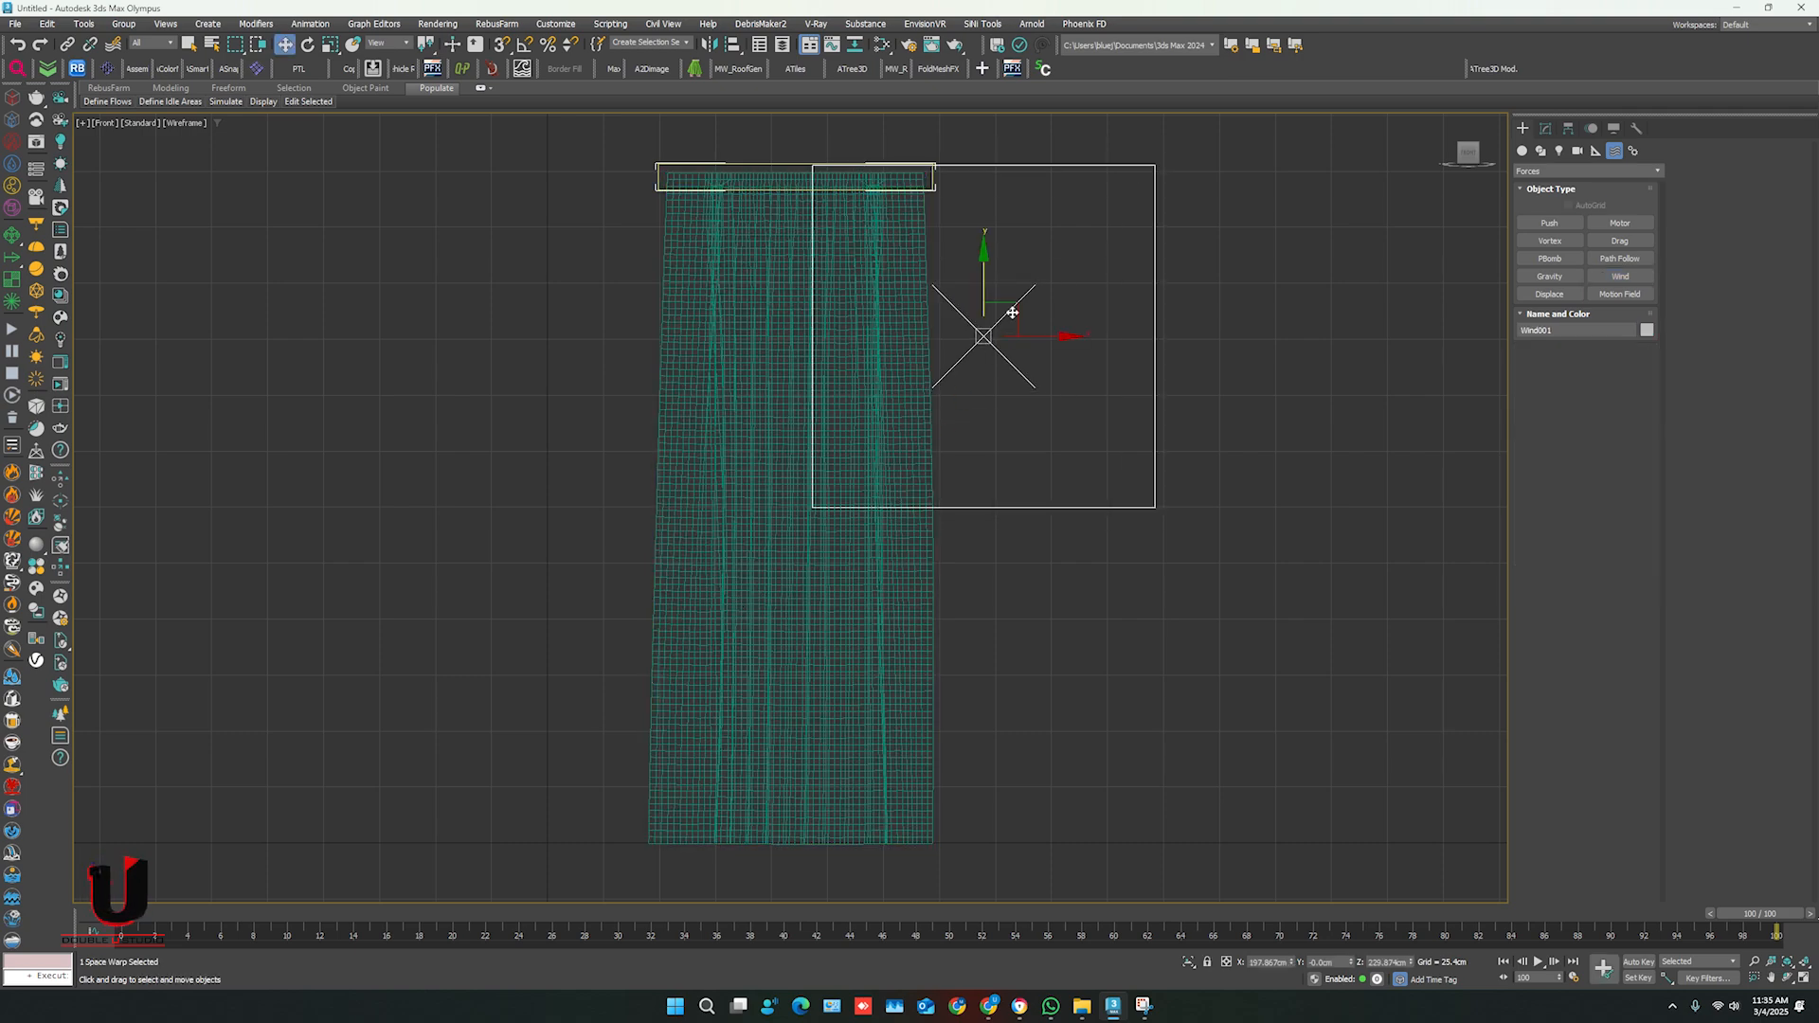
- Centre the Wind on the curtain, move it back behind the cloth so it blows forward, and return to Perspective
left_click_drag(1013, 313, 829, 472)
scroll(806, 488, "down", 5)
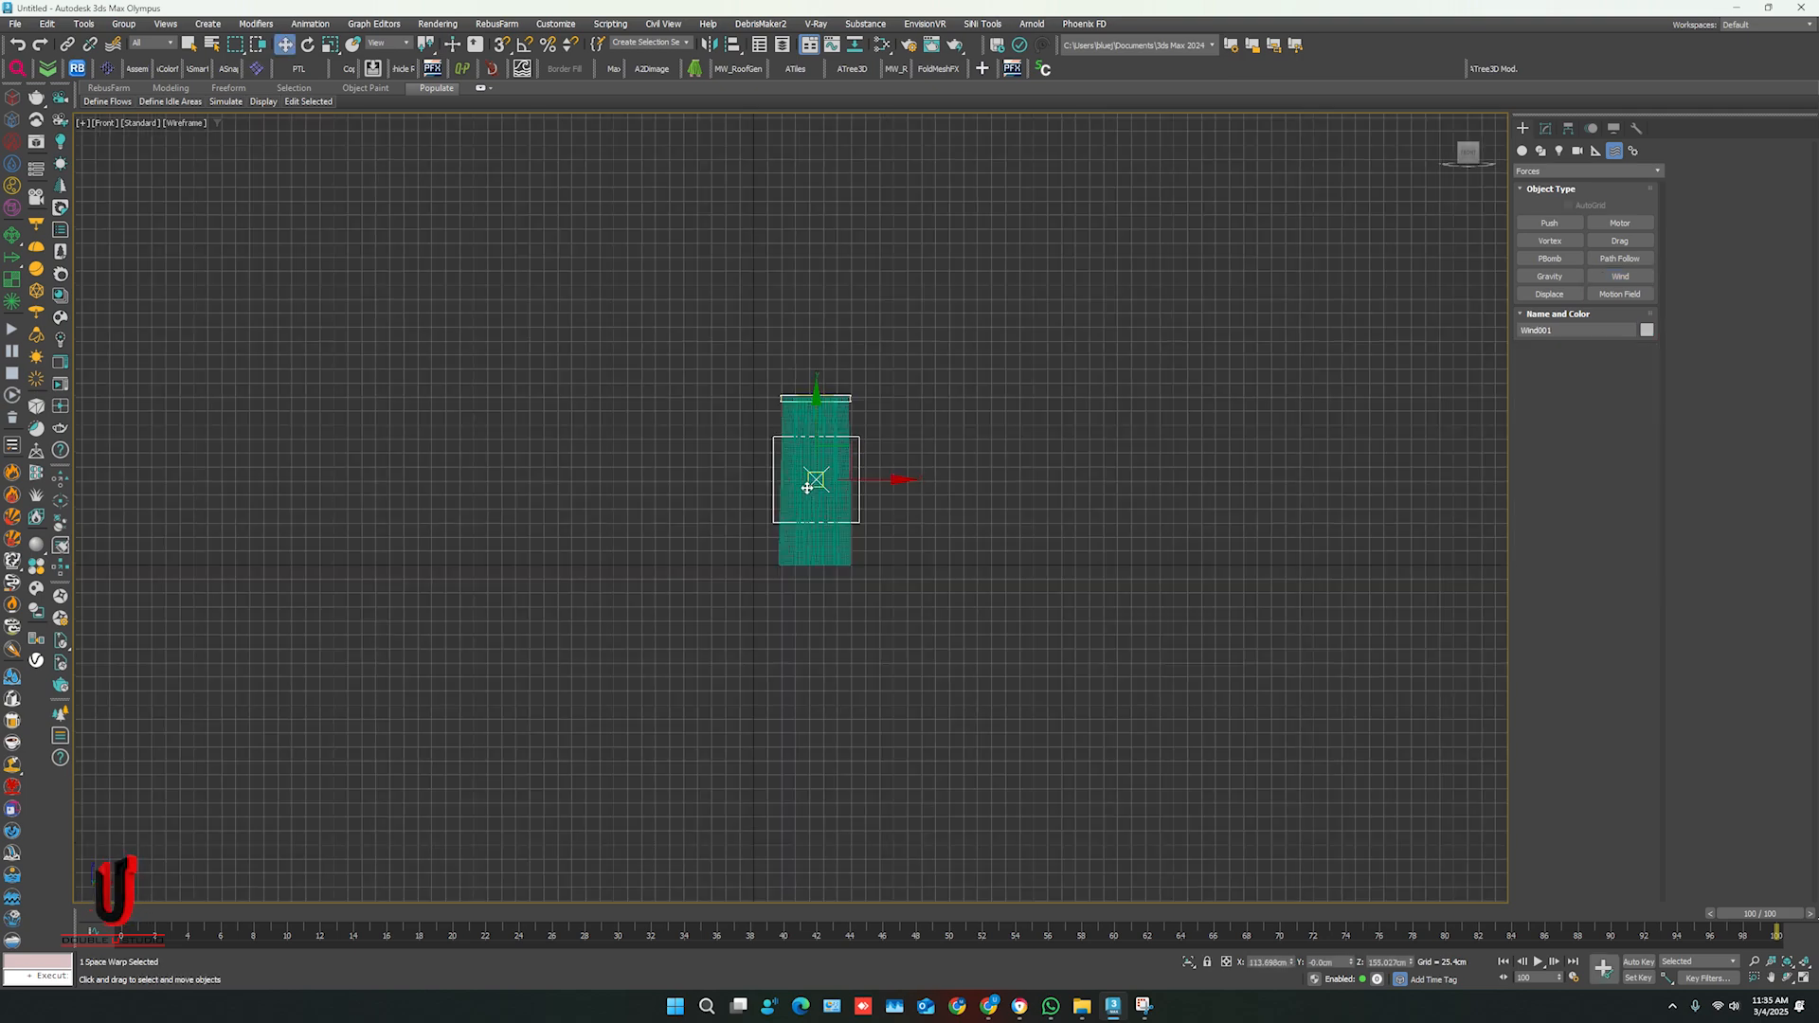
middle_click_drag(807, 488, 843, 516, "alt")
scroll(805, 475, "up", 5)
left_click_drag(679, 405, 458, 364)
mouse_move(485, 380)
middle_mouse_down()
mouse_move(504, 476)
mouse_move(714, 543)
mouse_move(606, 526)
middle_mouse_up()
key("p")
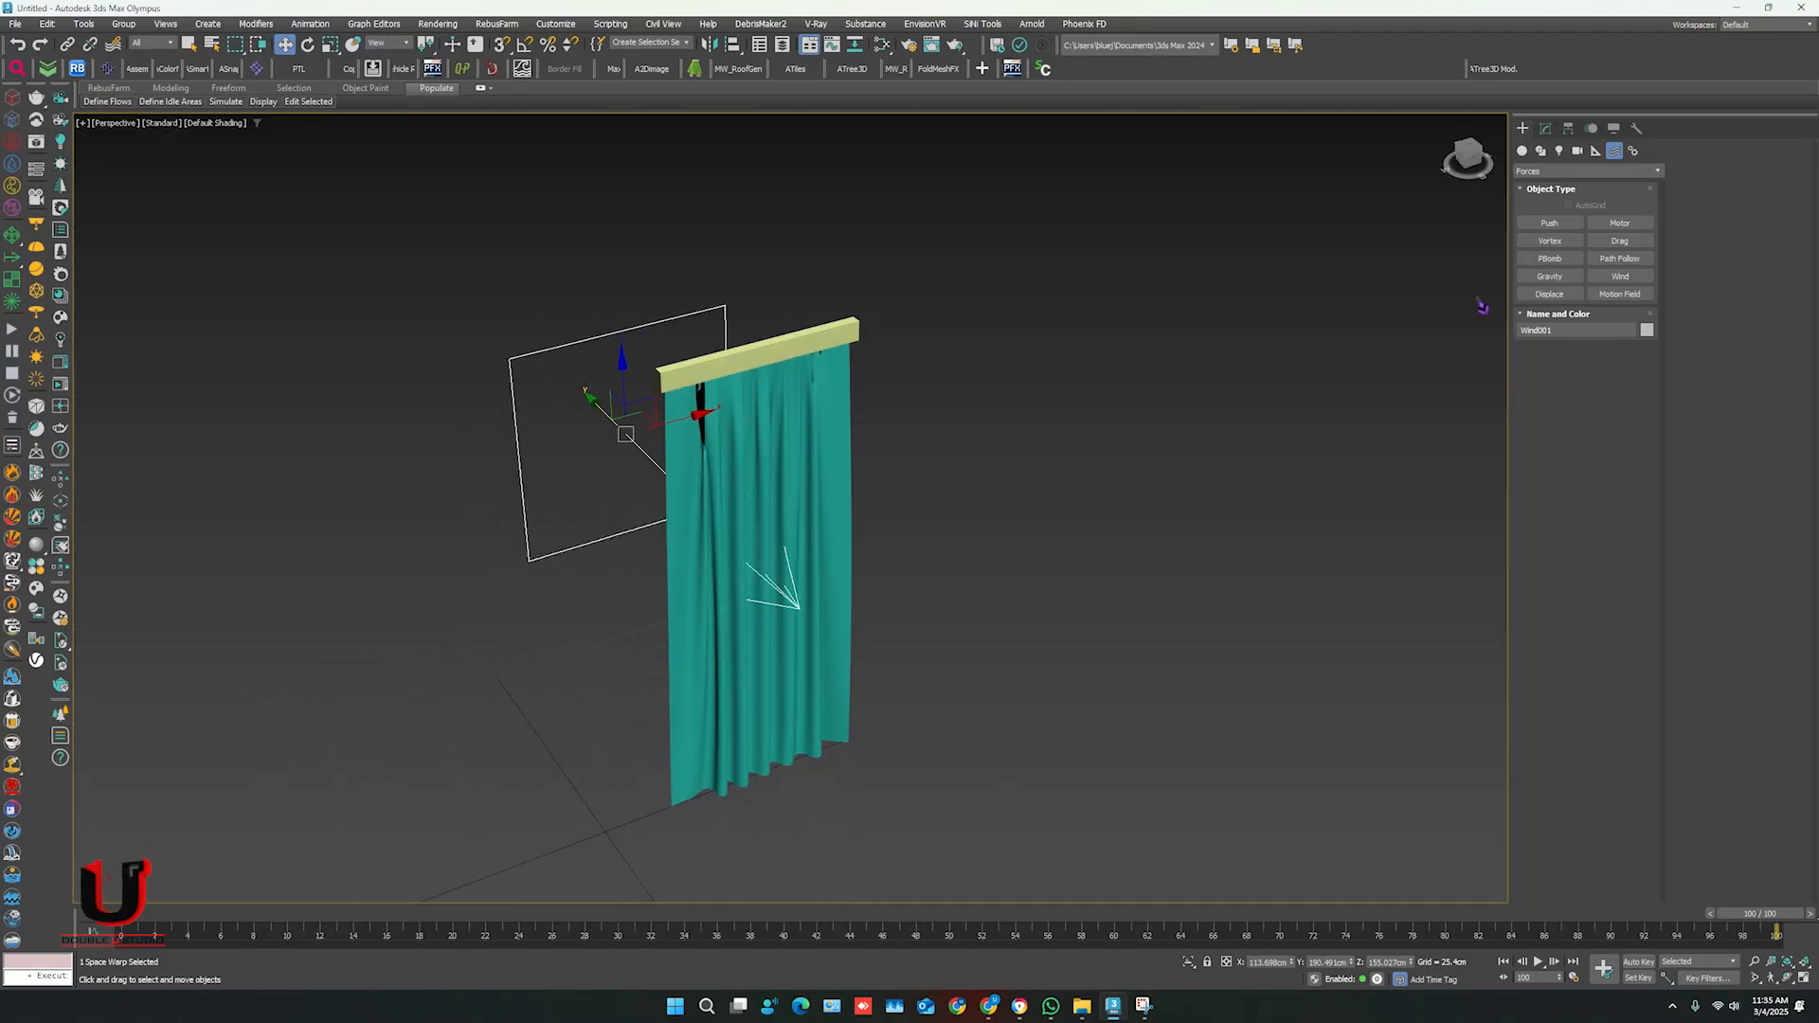
- Add Wind001 to the forces in the curtain's cloth simulation
left_click(1547, 134)
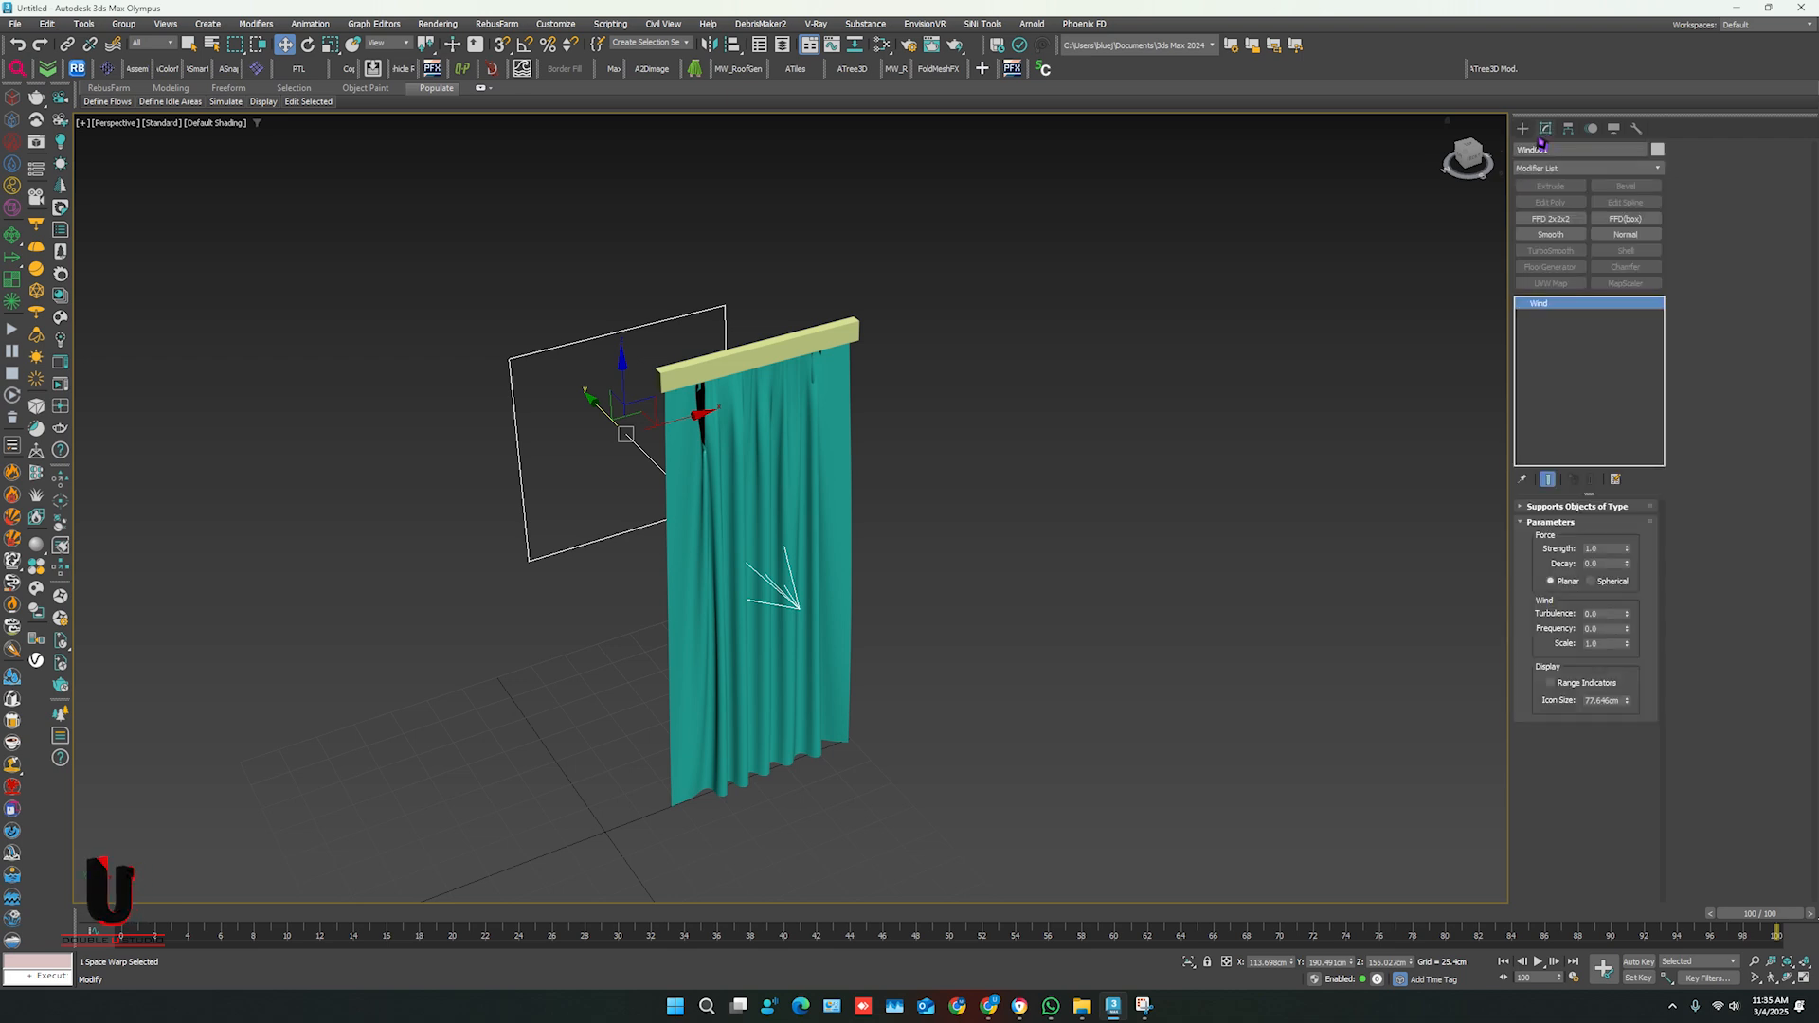
left_click(816, 513)
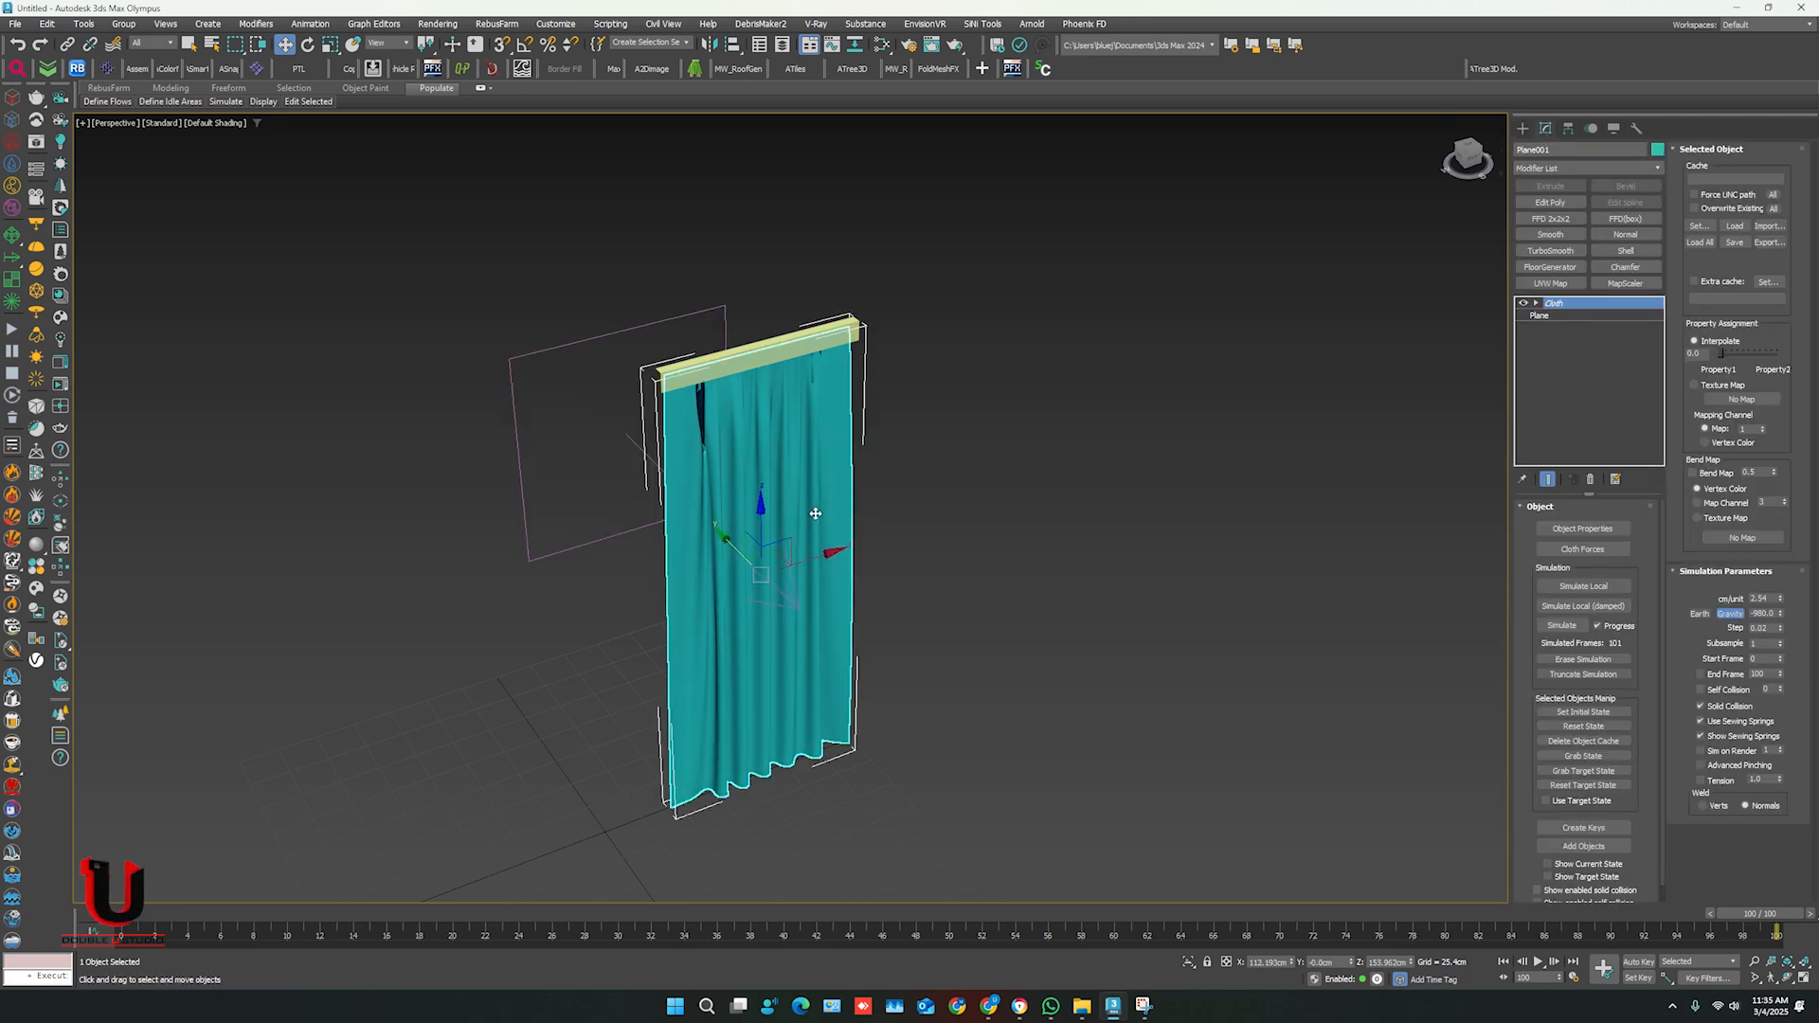
left_click(1572, 557)
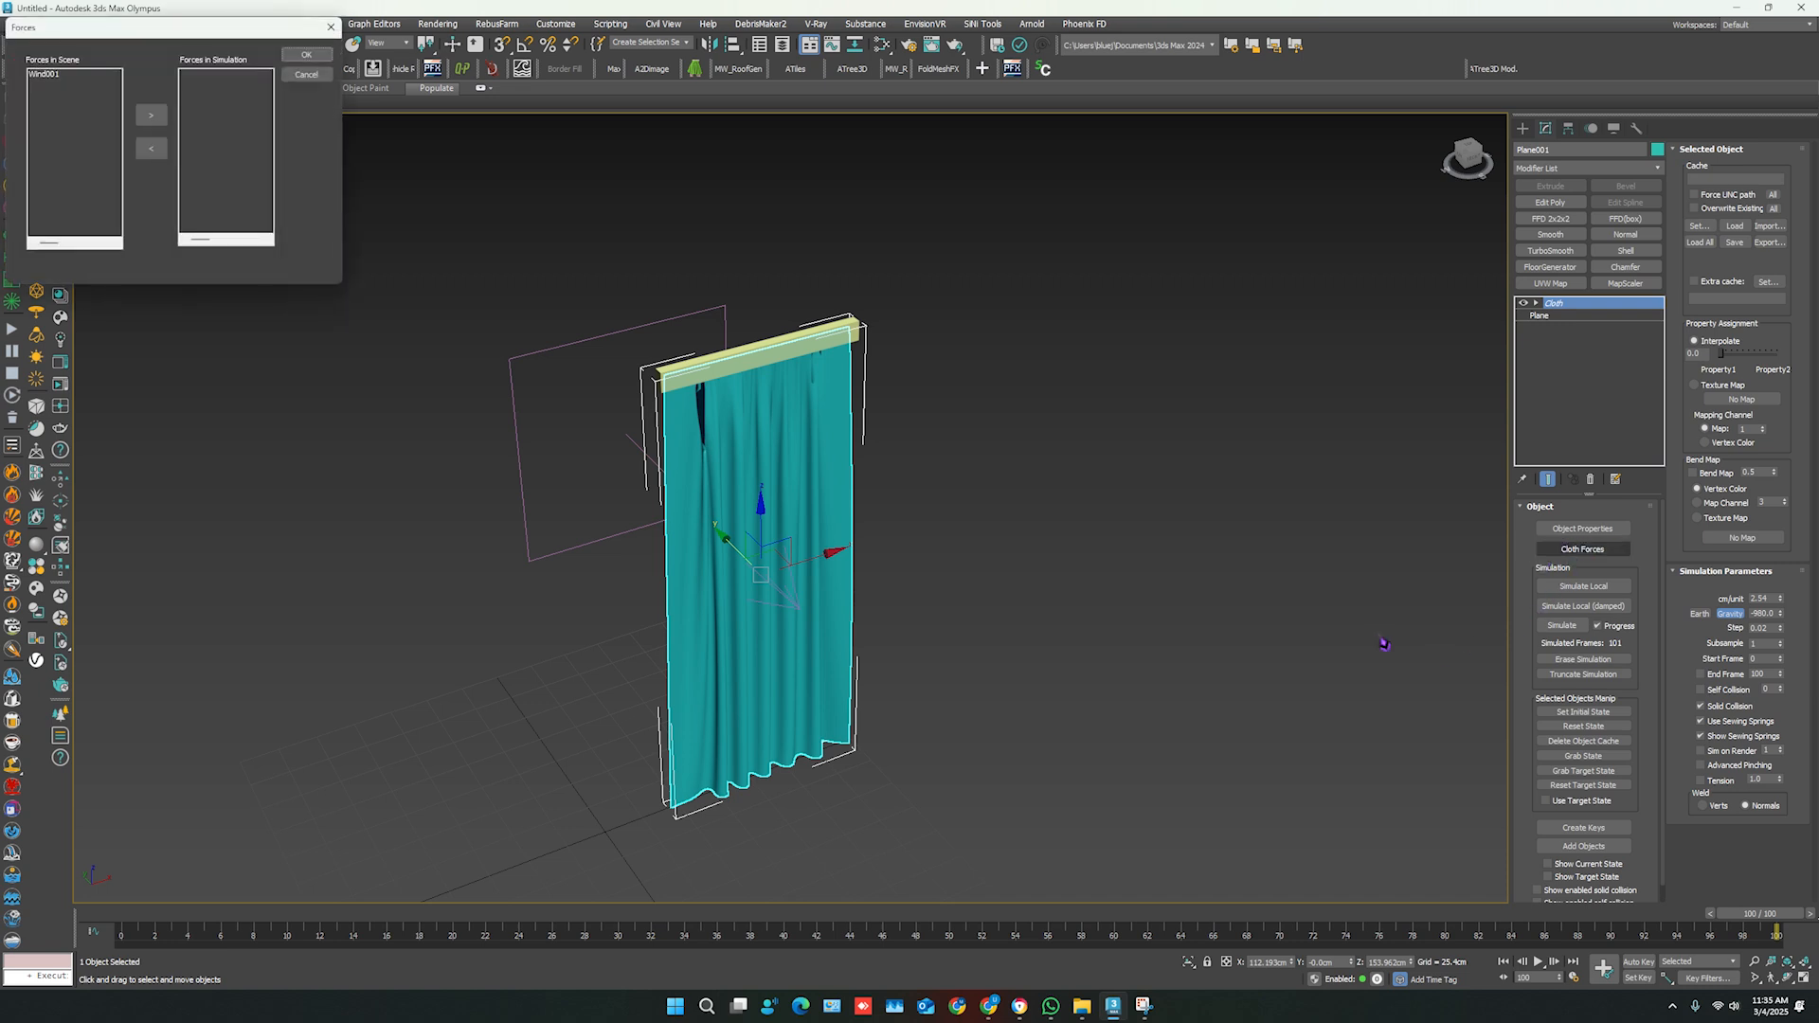
left_click(41, 76)
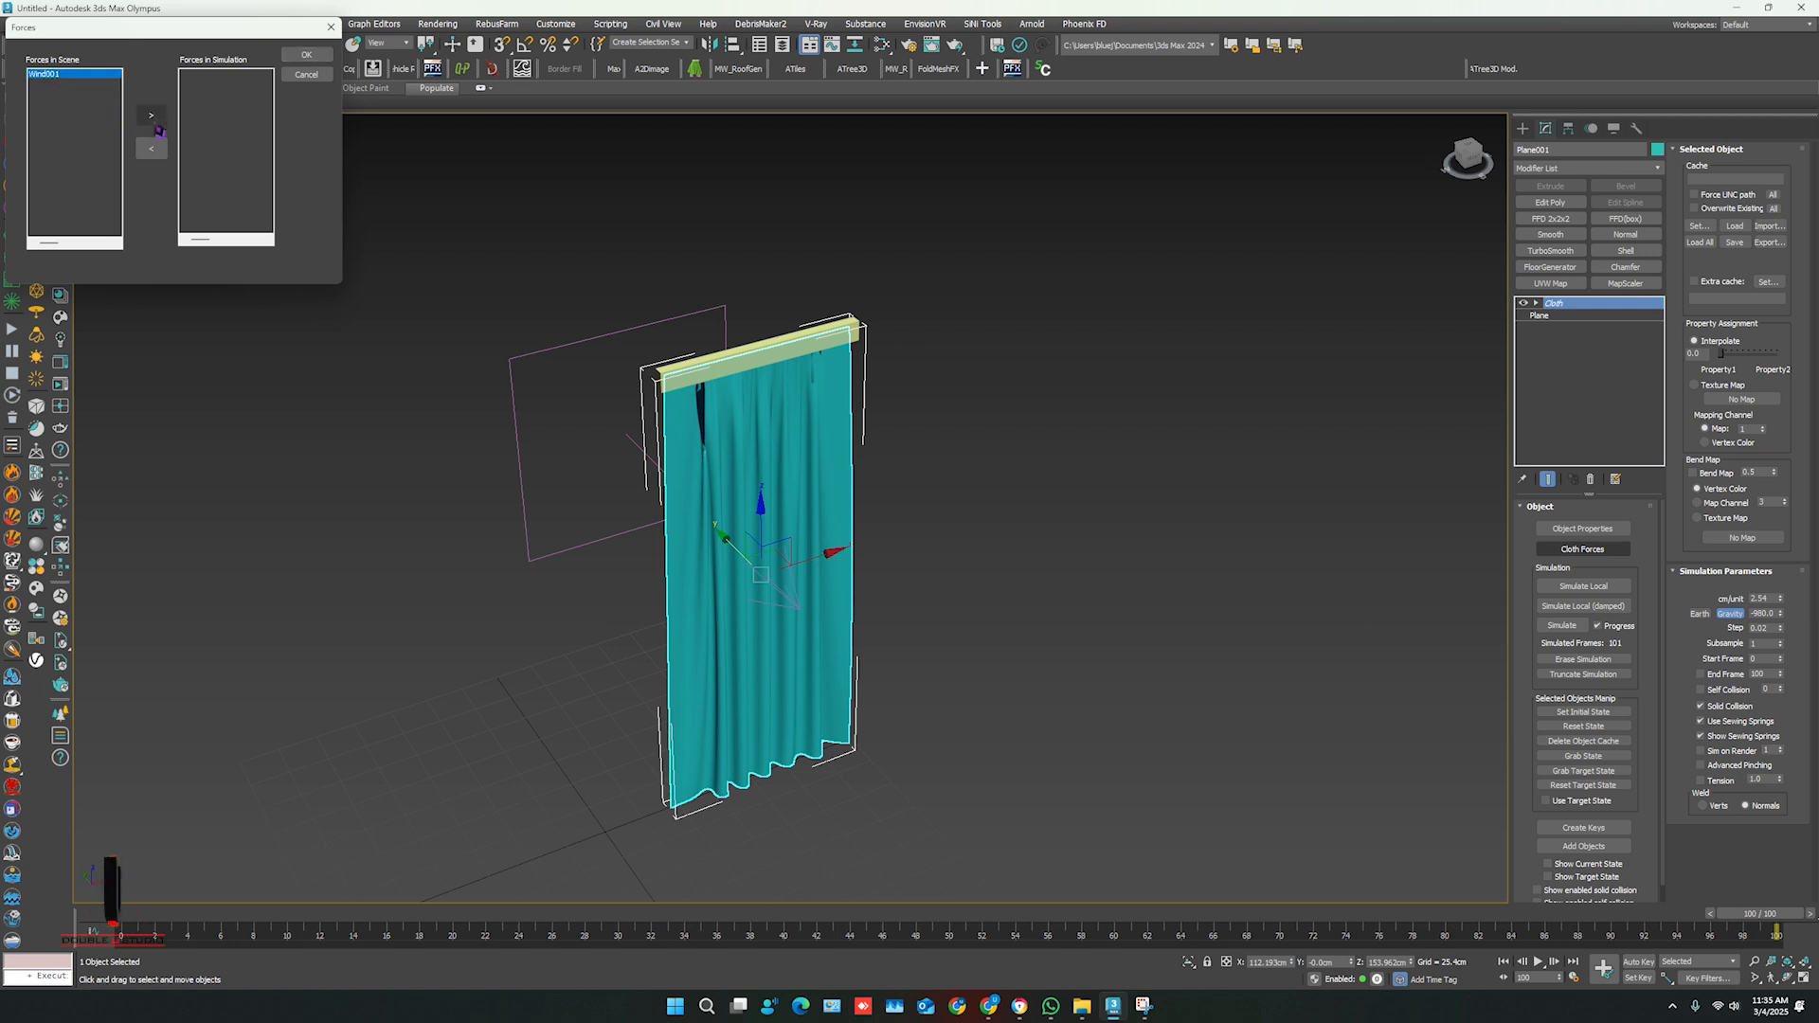
left_click(150, 115)
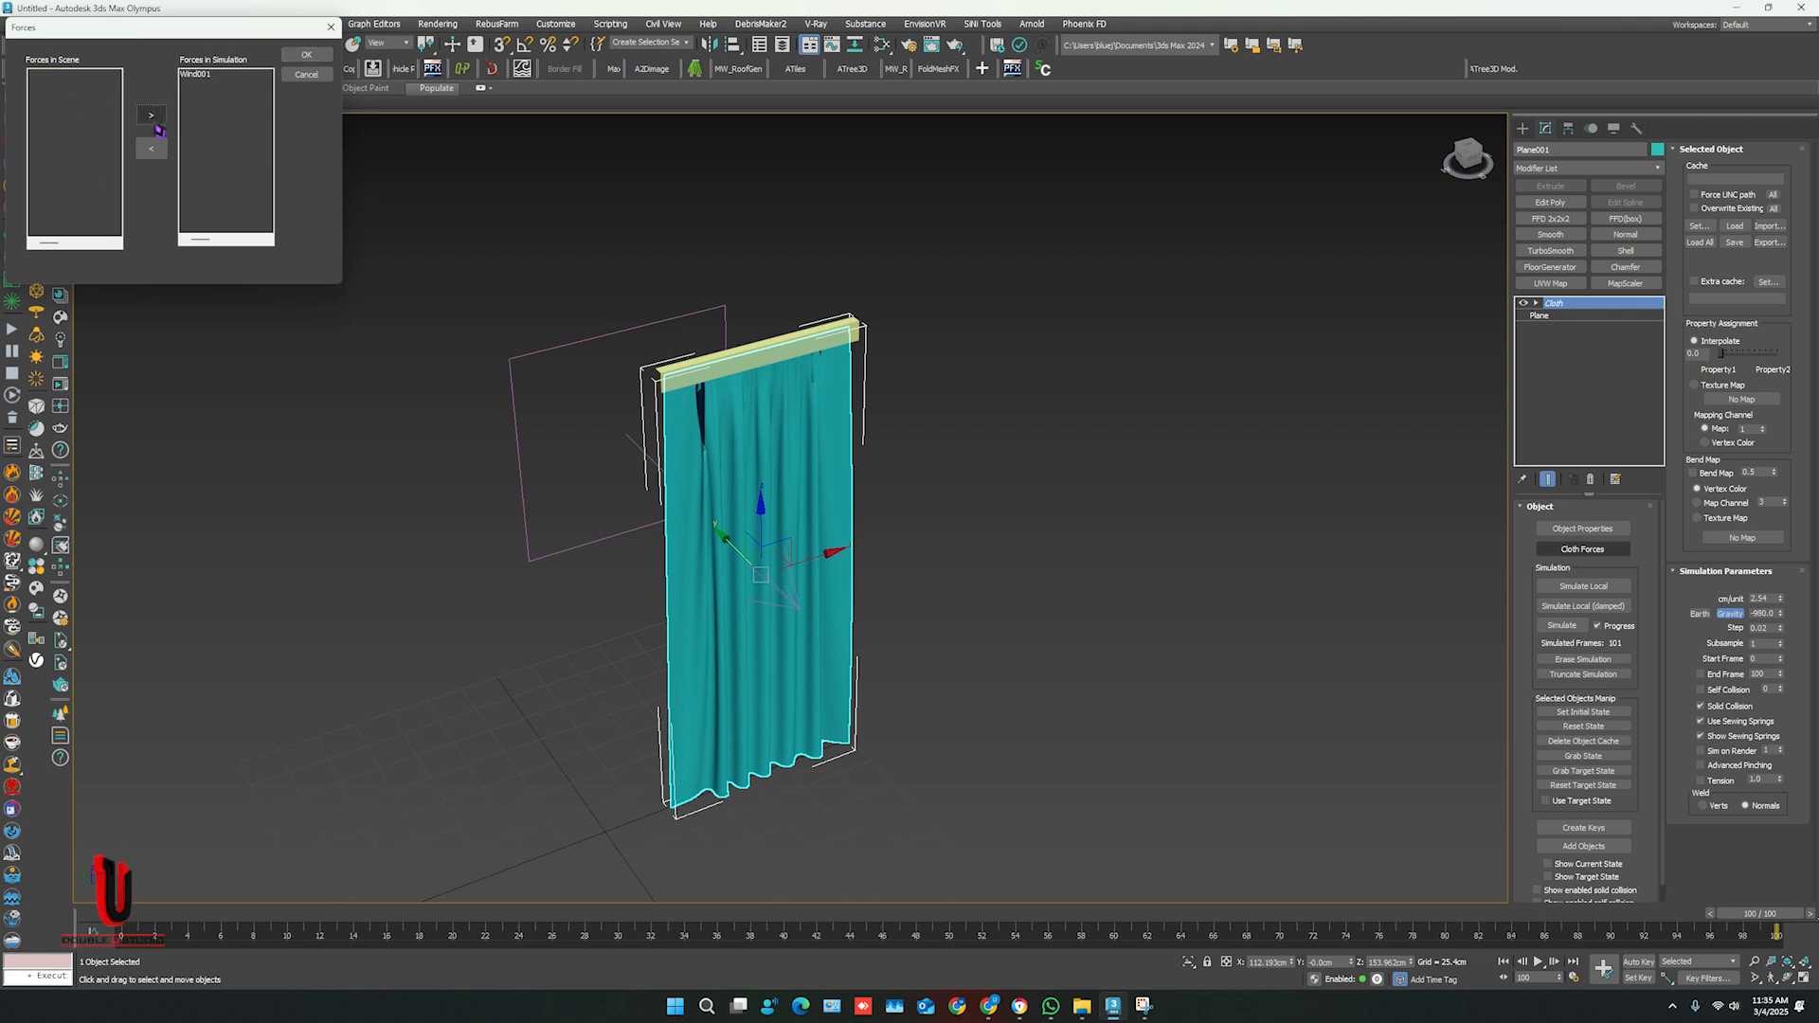
left_click(306, 54)
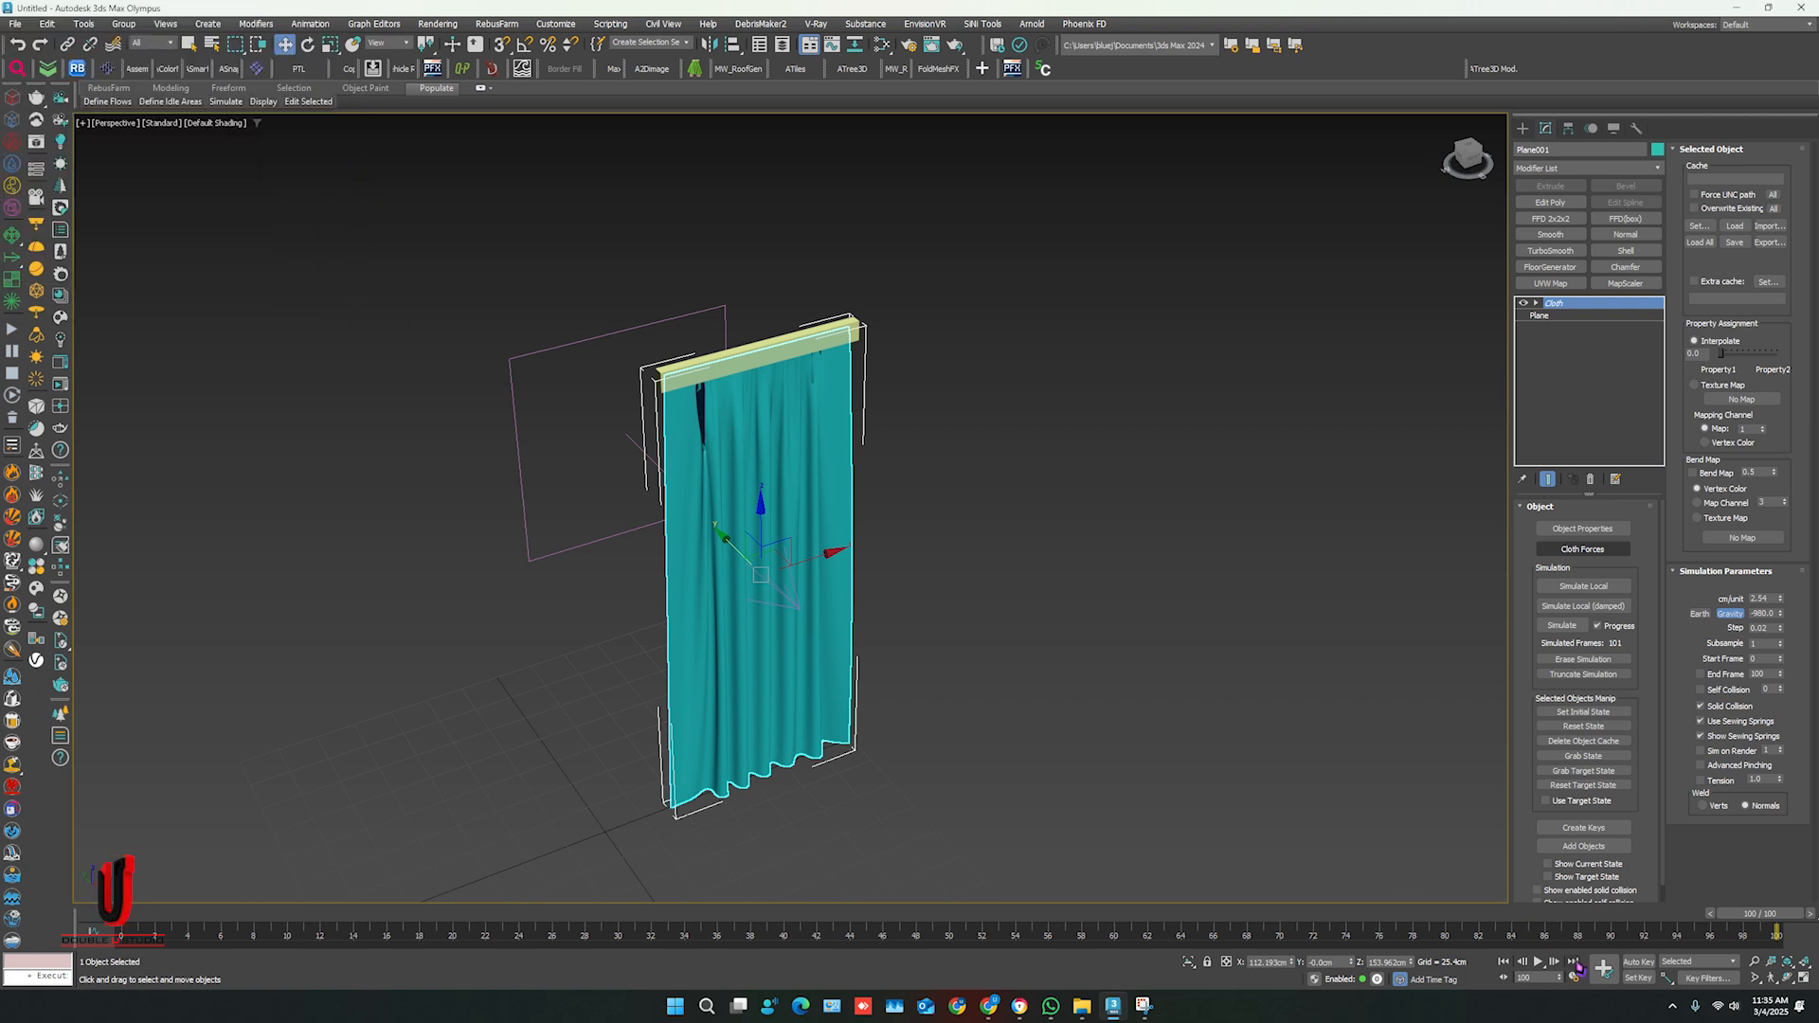
- Set the animation End Time to 300 in the time configuration
left_click(1573, 976)
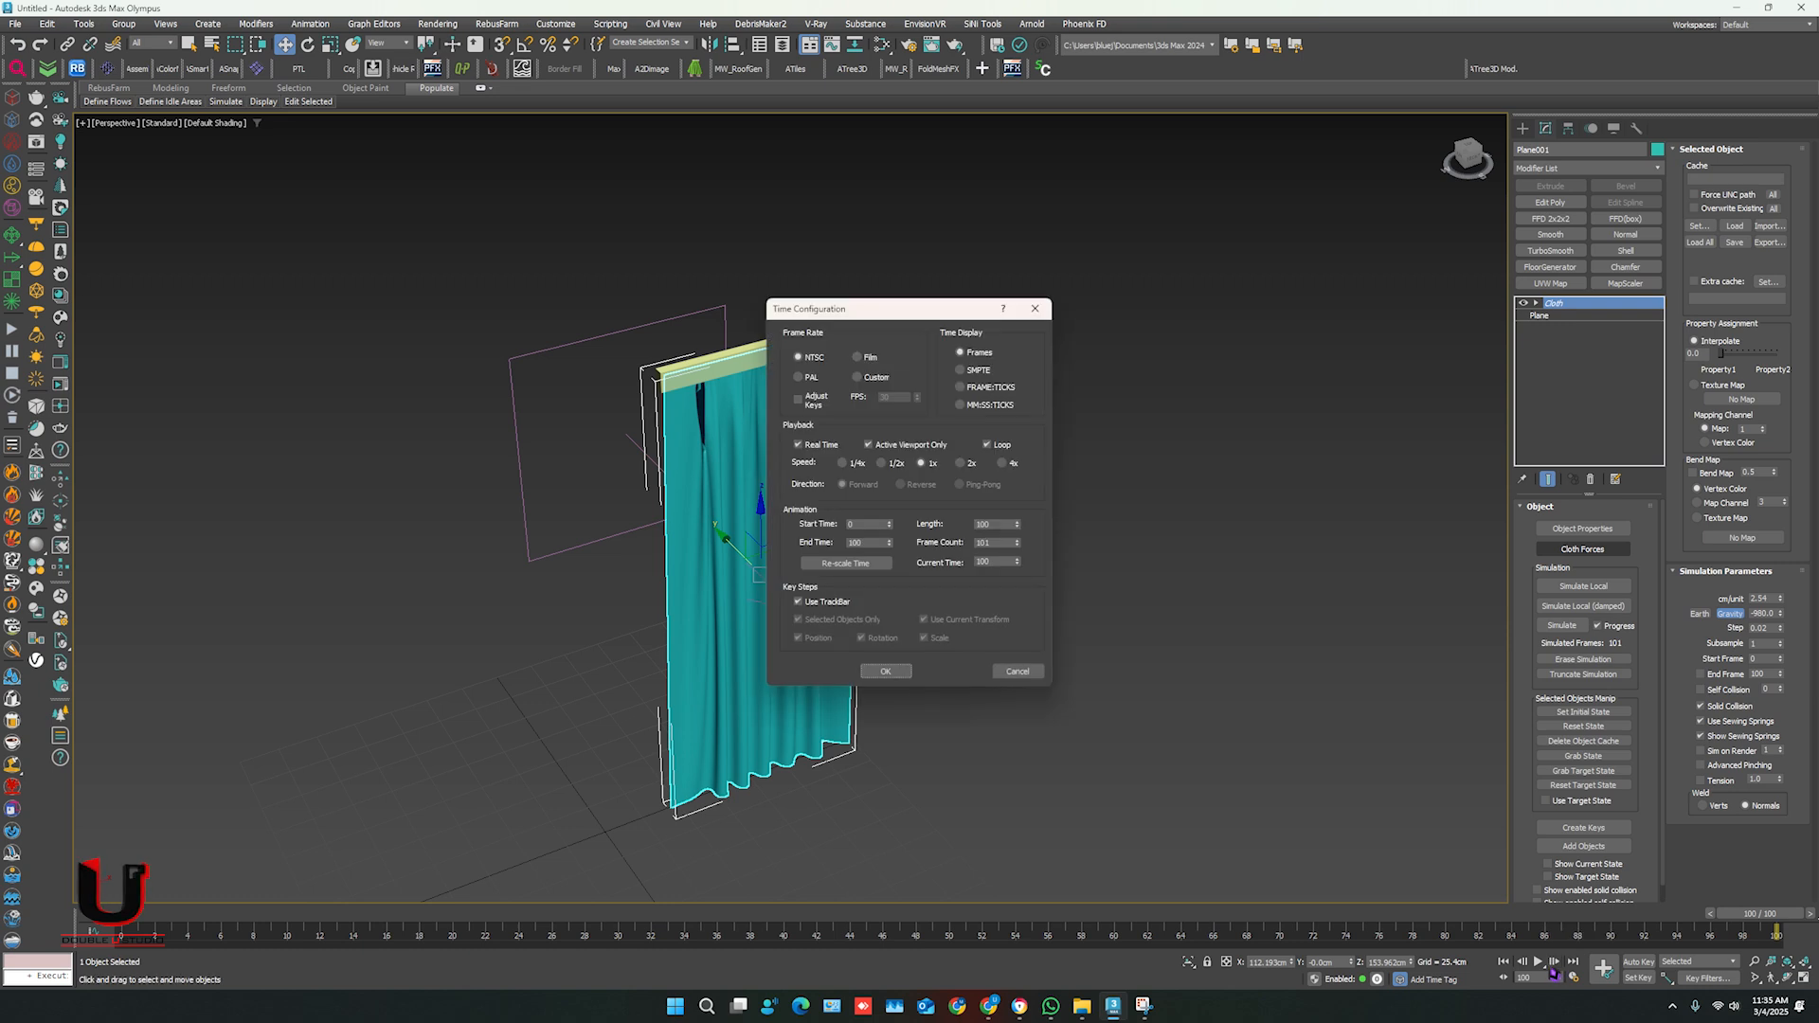
double_click(864, 543)
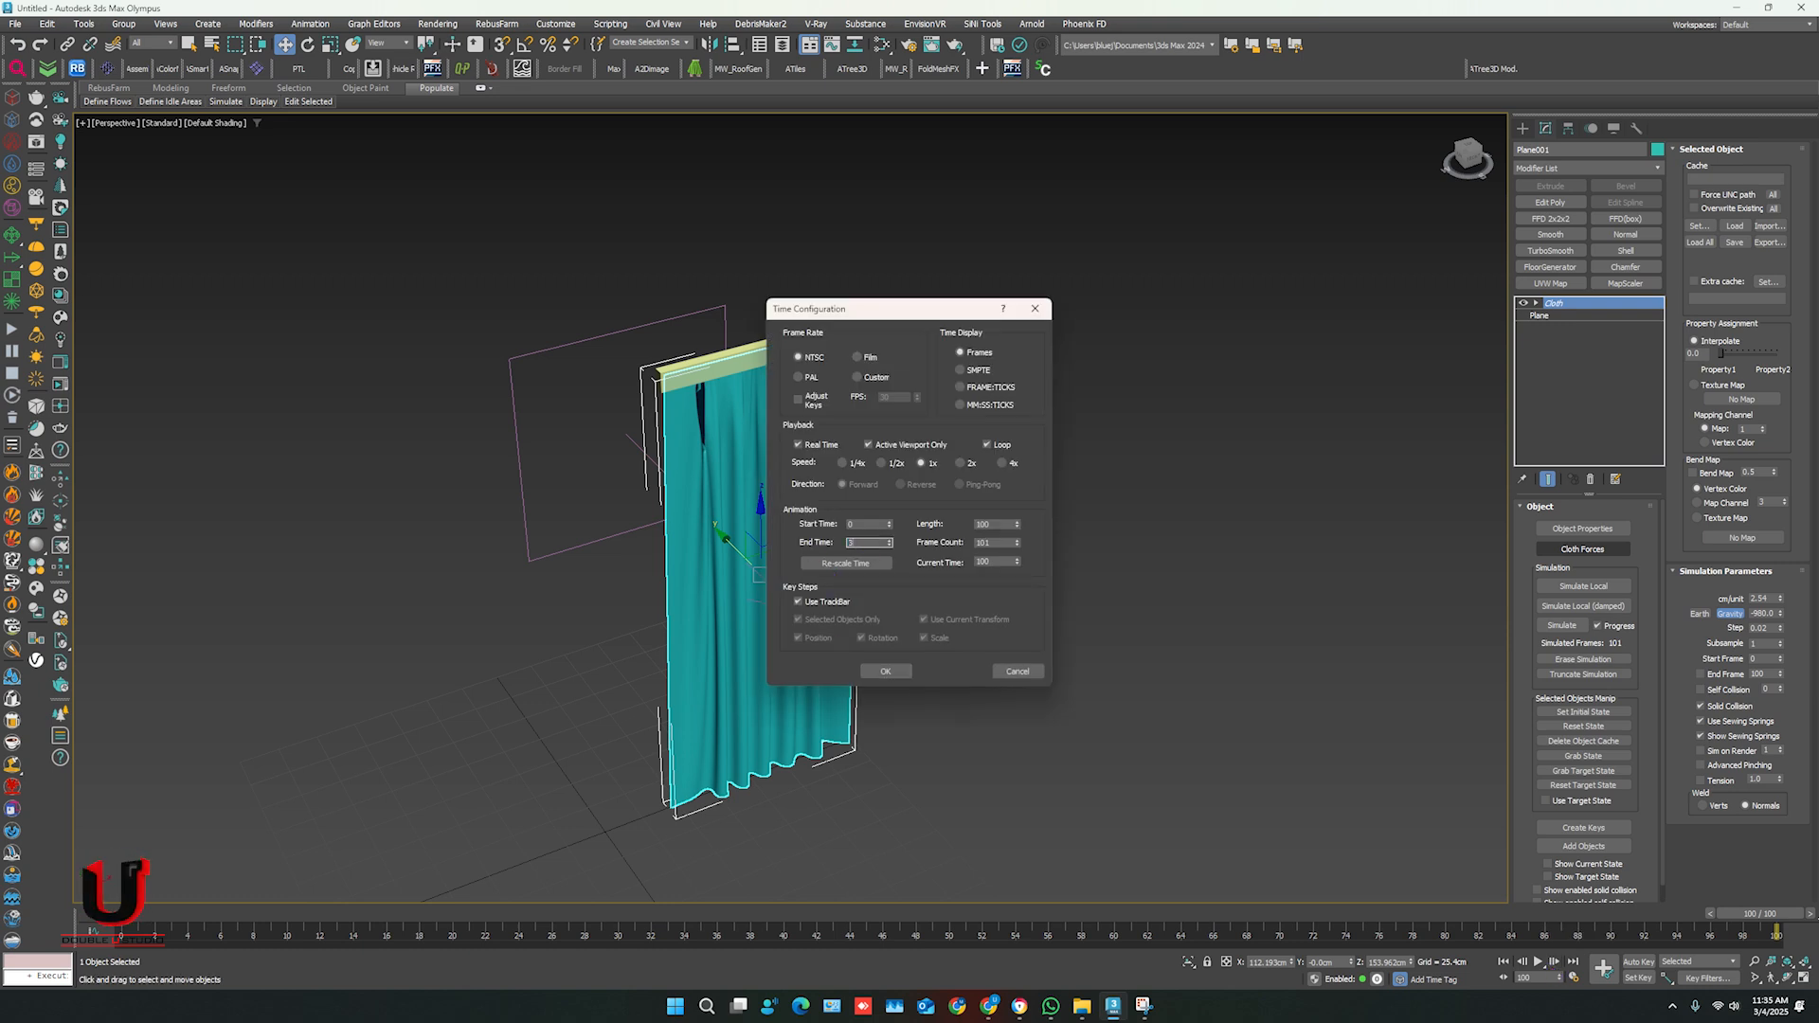
key("Return")
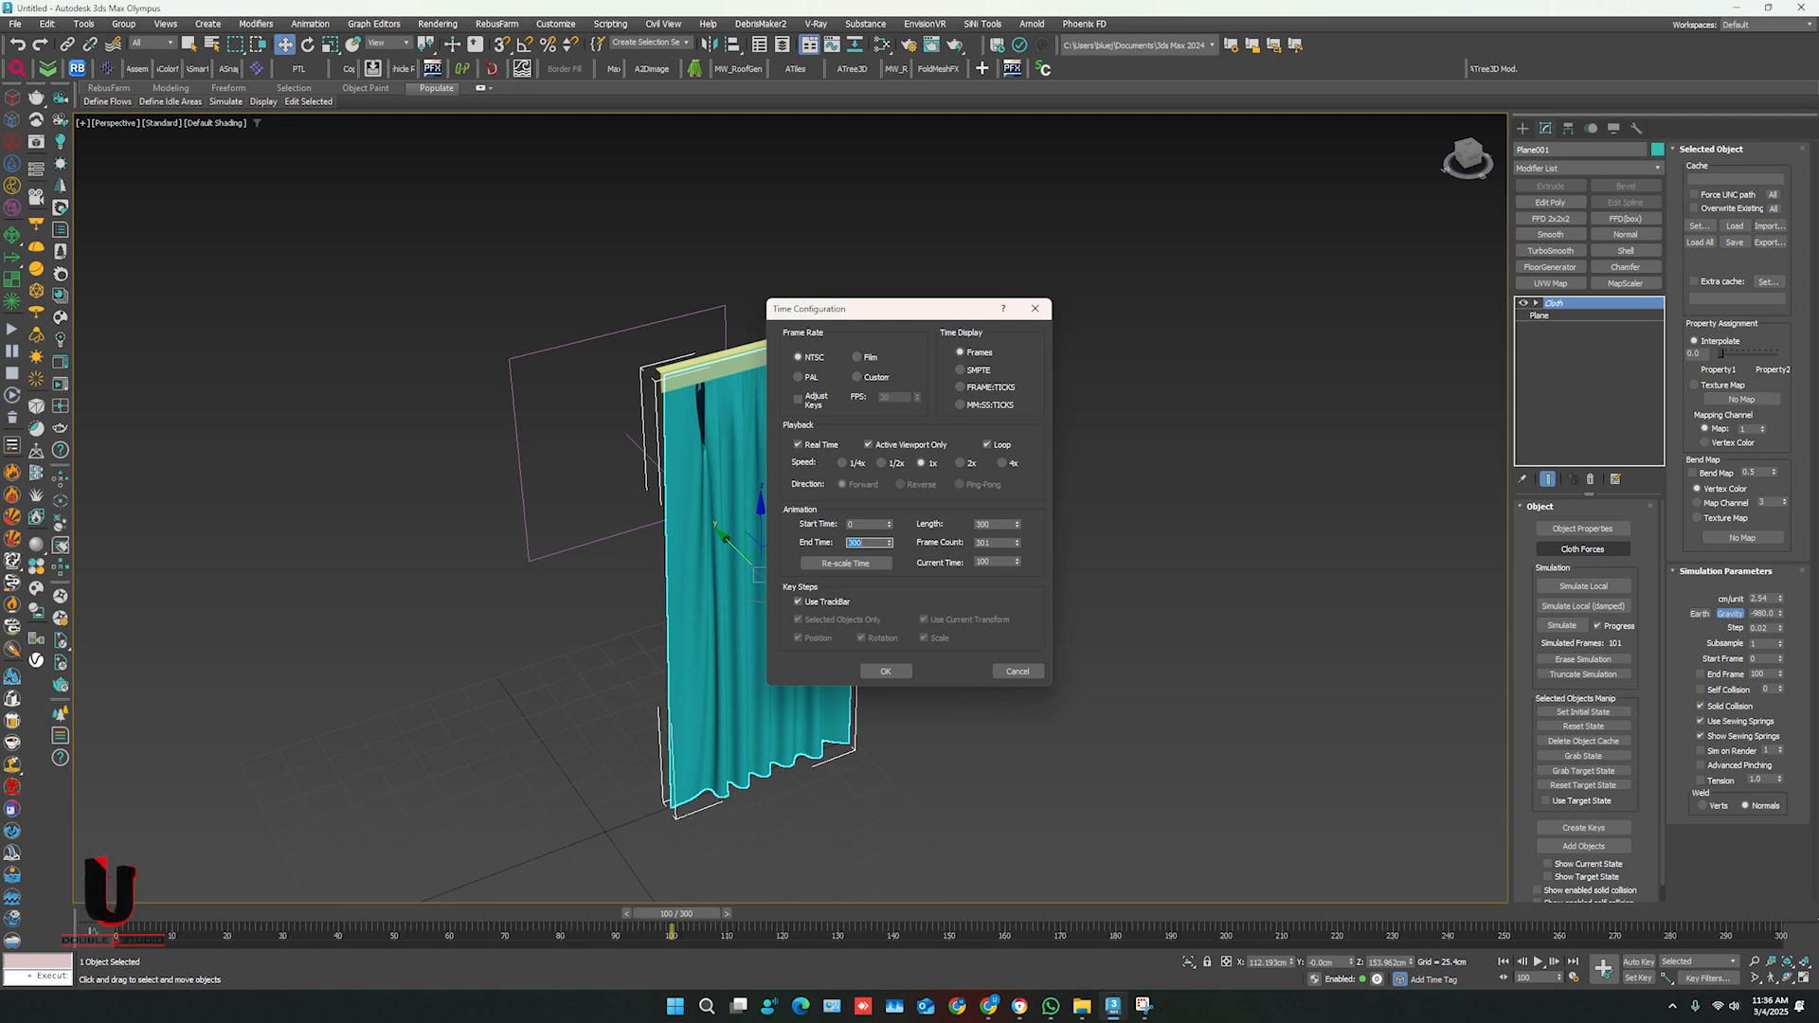
left_click(885, 671)
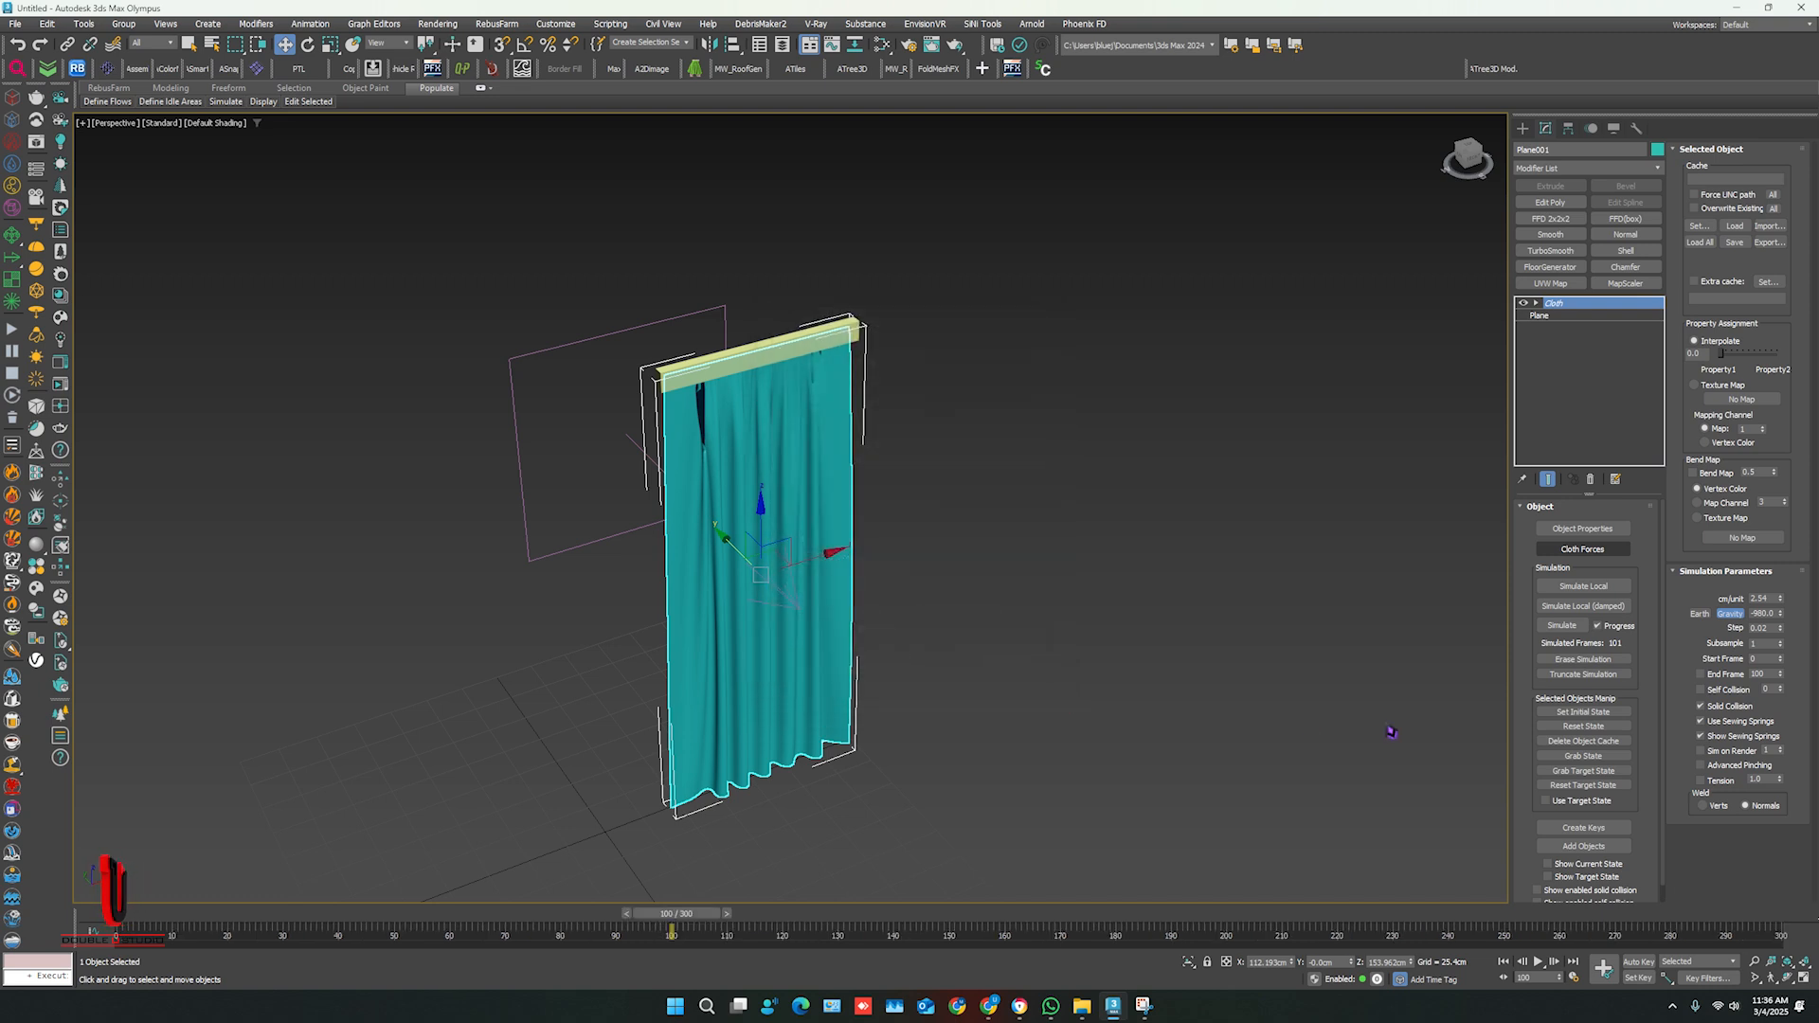
- Simulate the curtain again with Self Collision enabled and the simulation's End Frame set to 300
left_click(1703, 691)
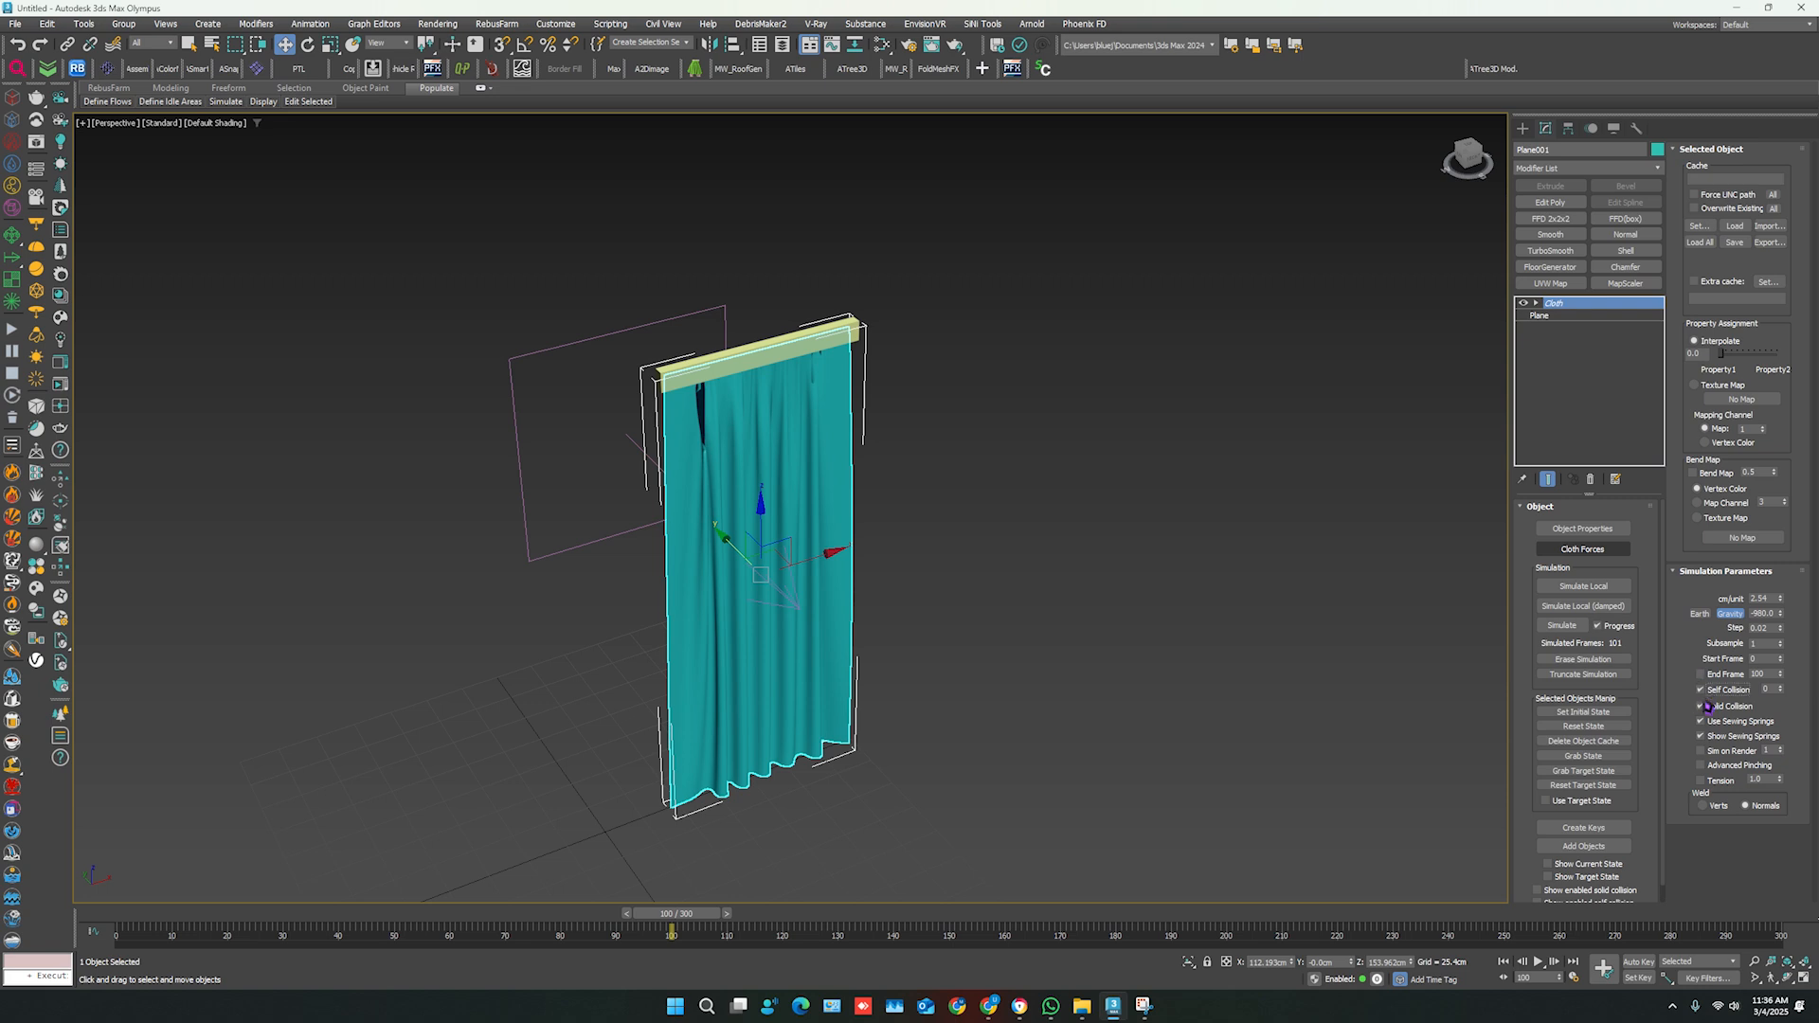
left_click(1775, 676)
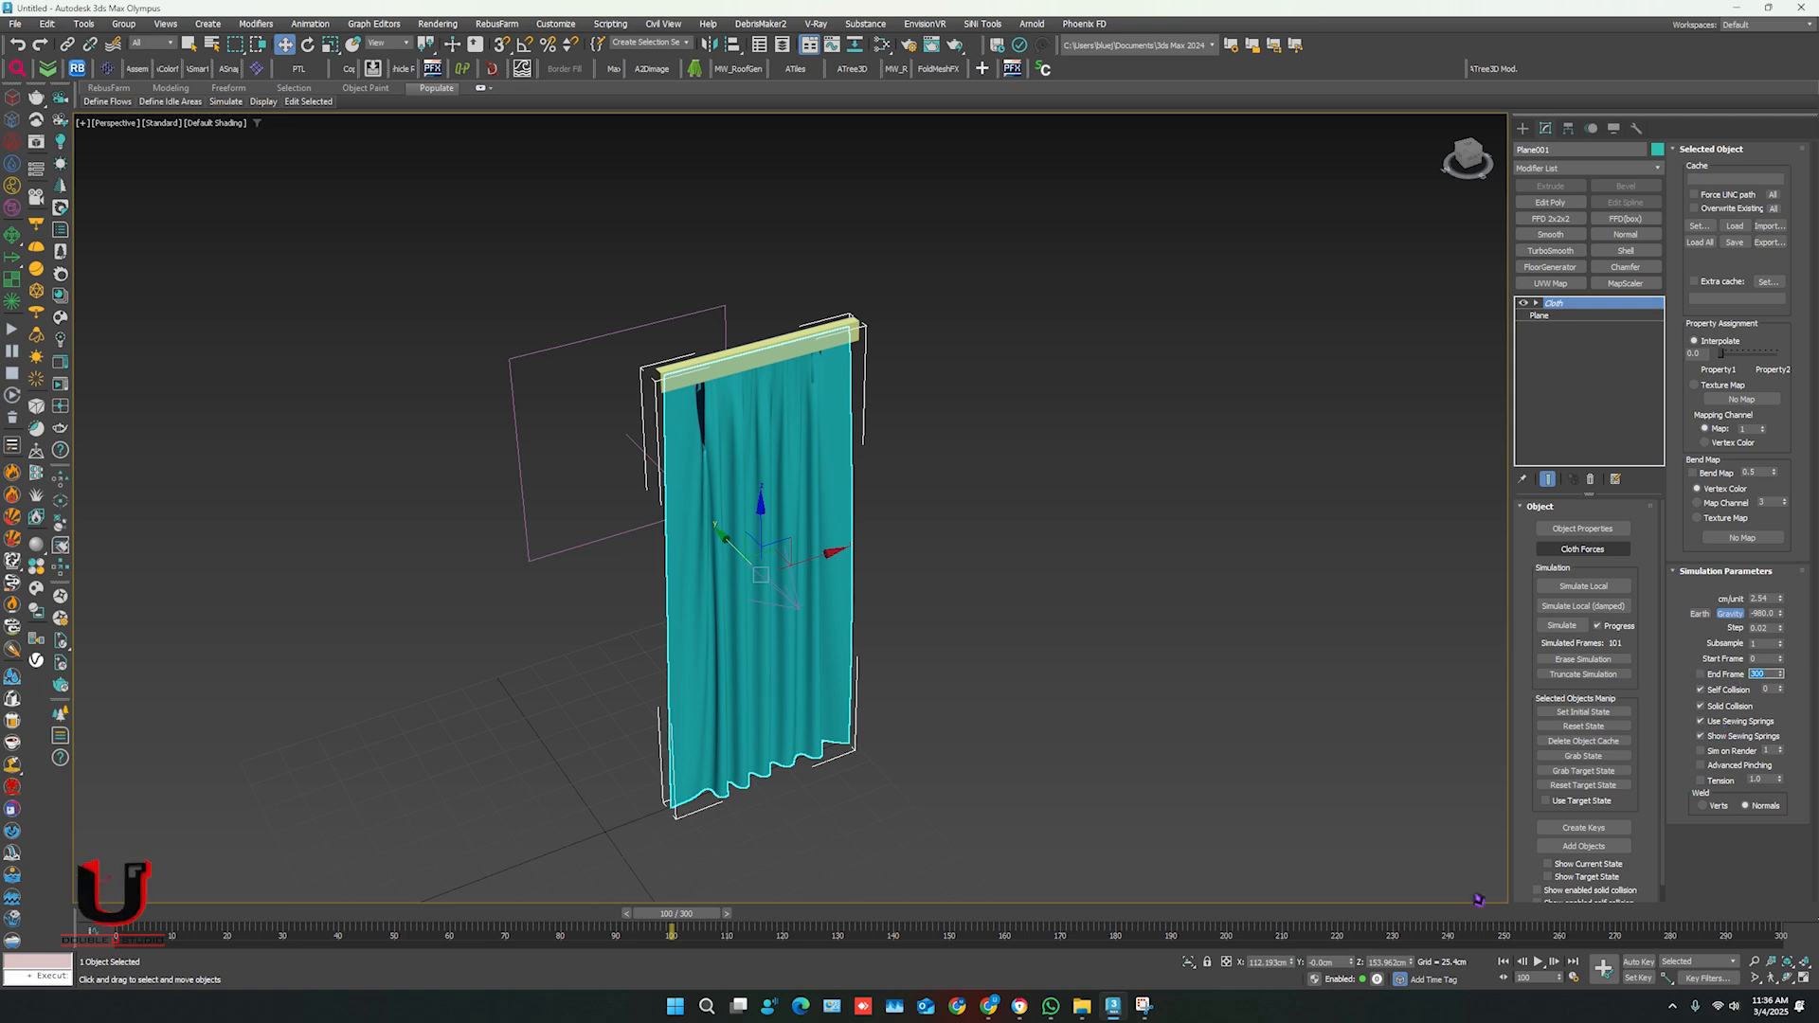
left_click(1559, 630)
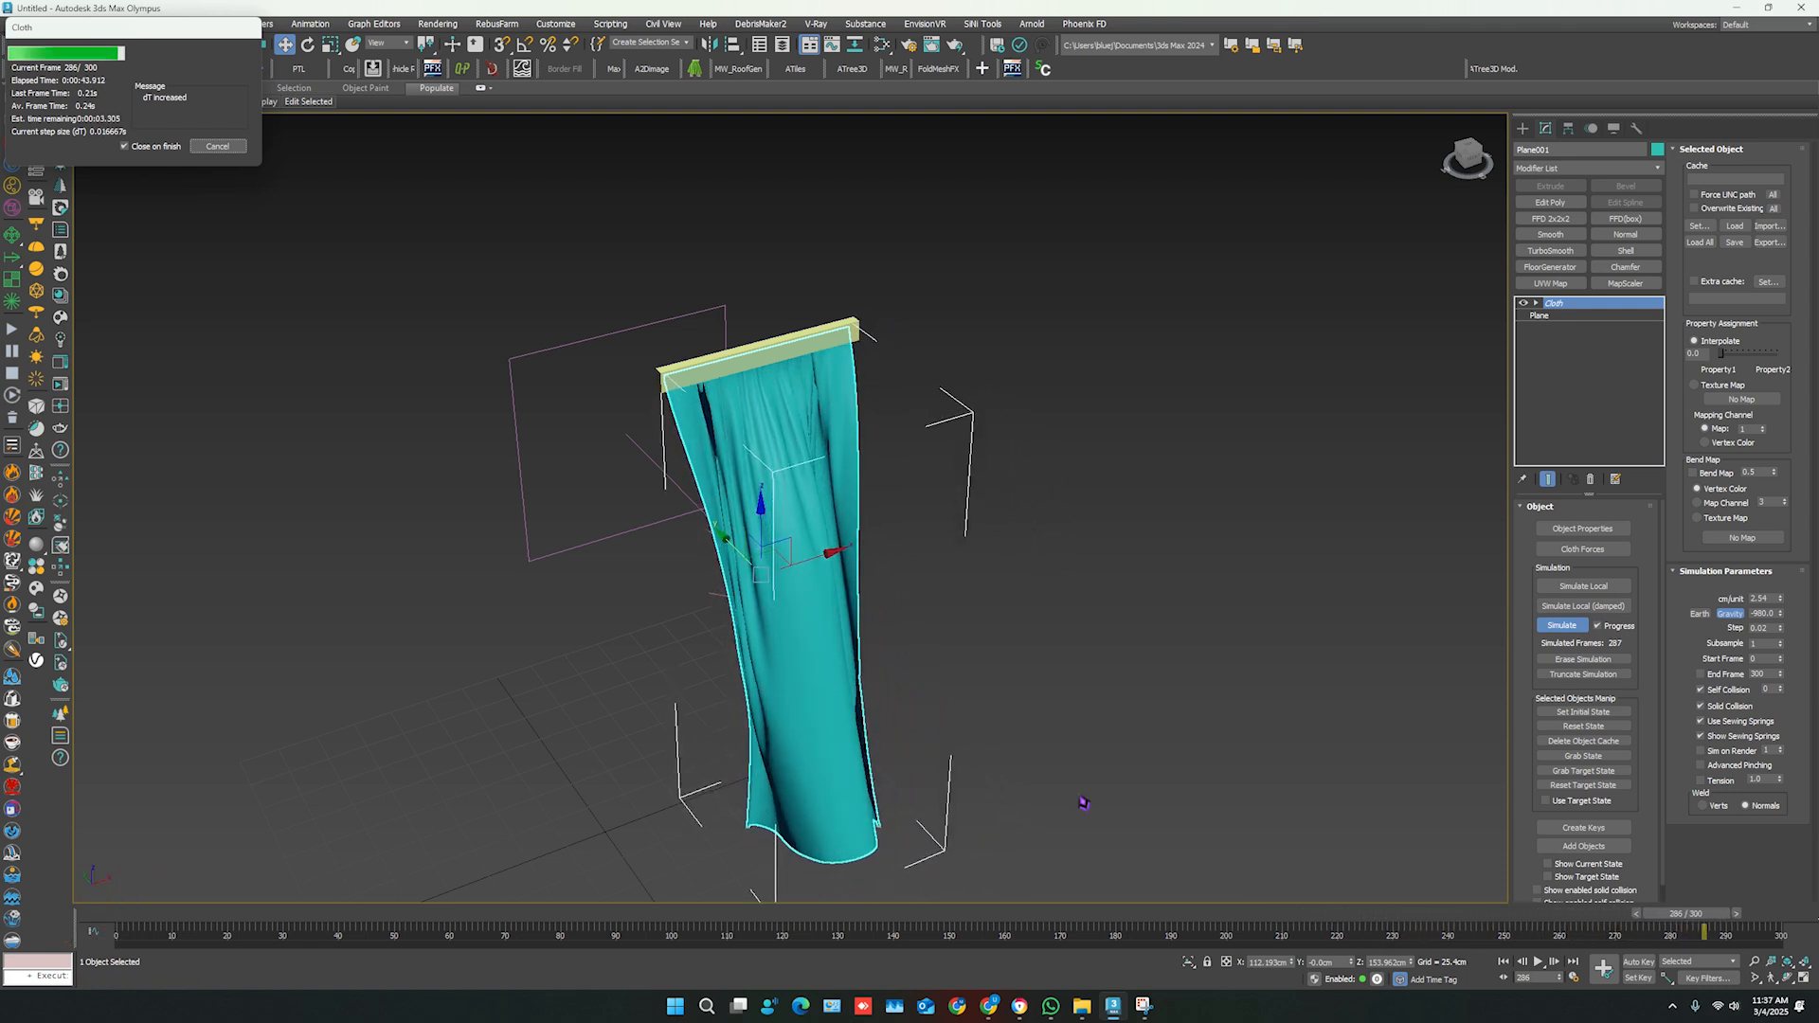
middle_click_drag(832, 764, 922, 757, "alt")
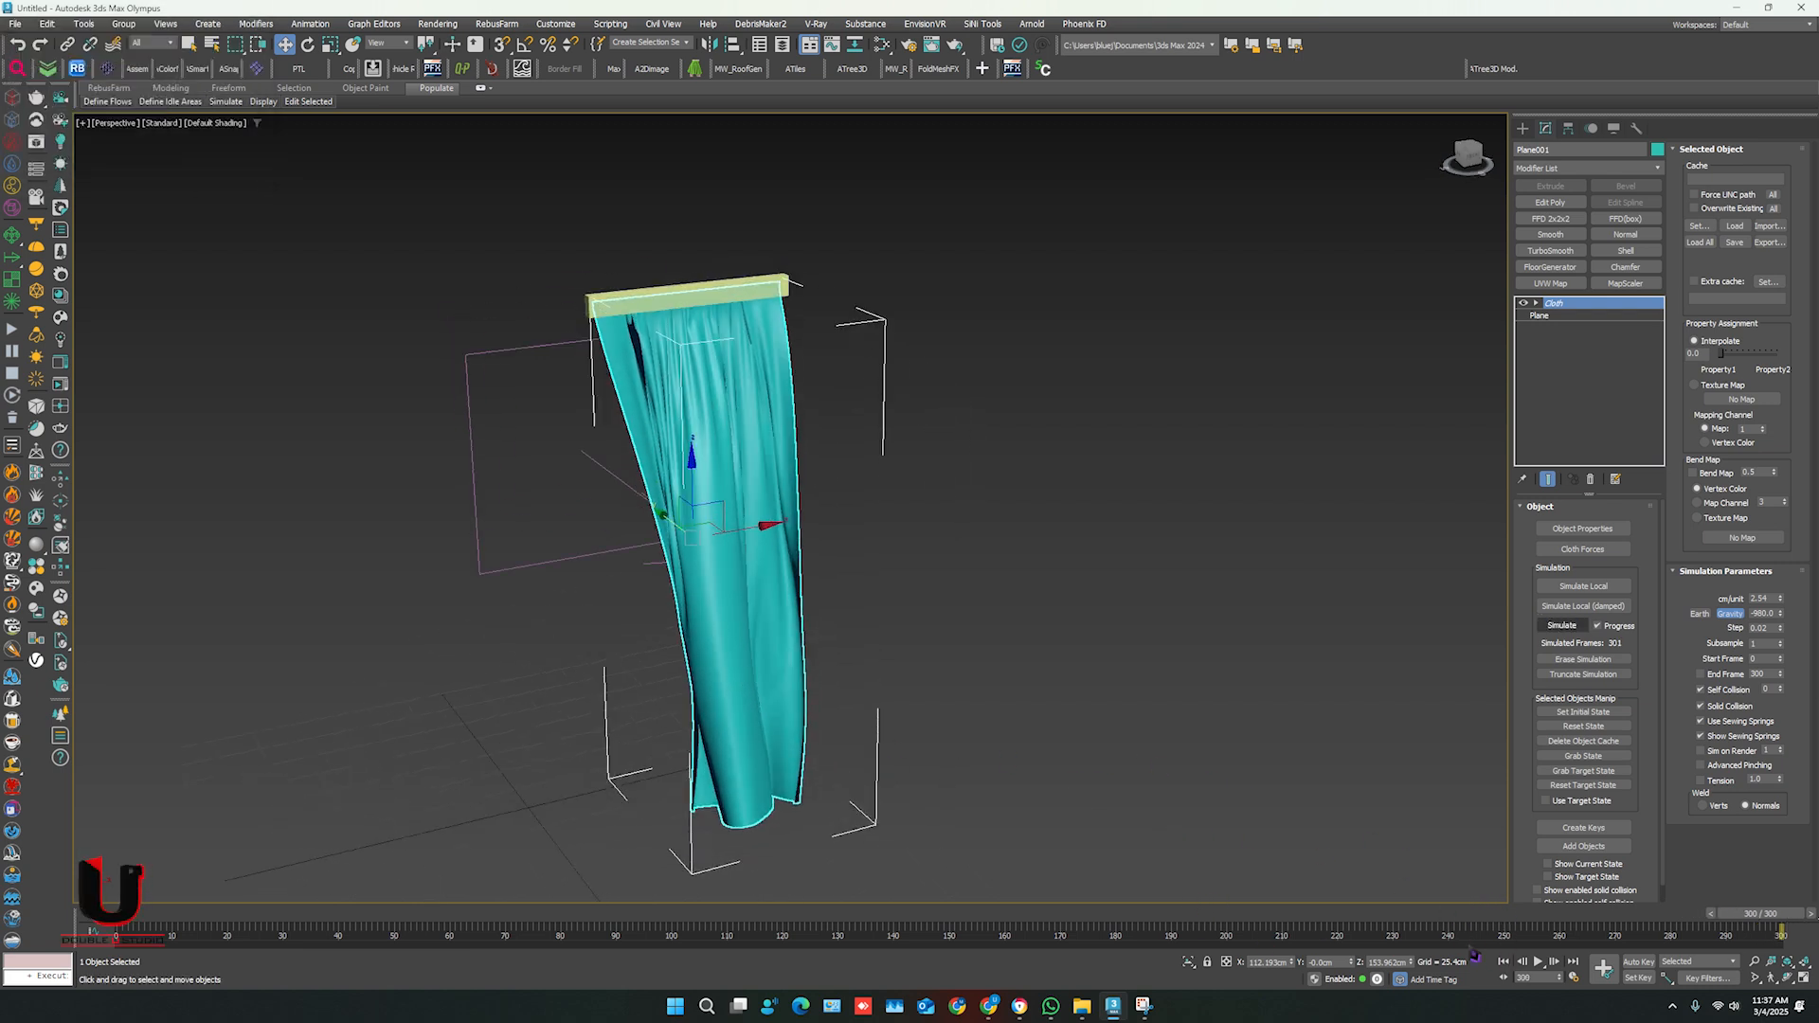
- Set the animation Start Time to 100 in the time configuration
right_click(1542, 966)
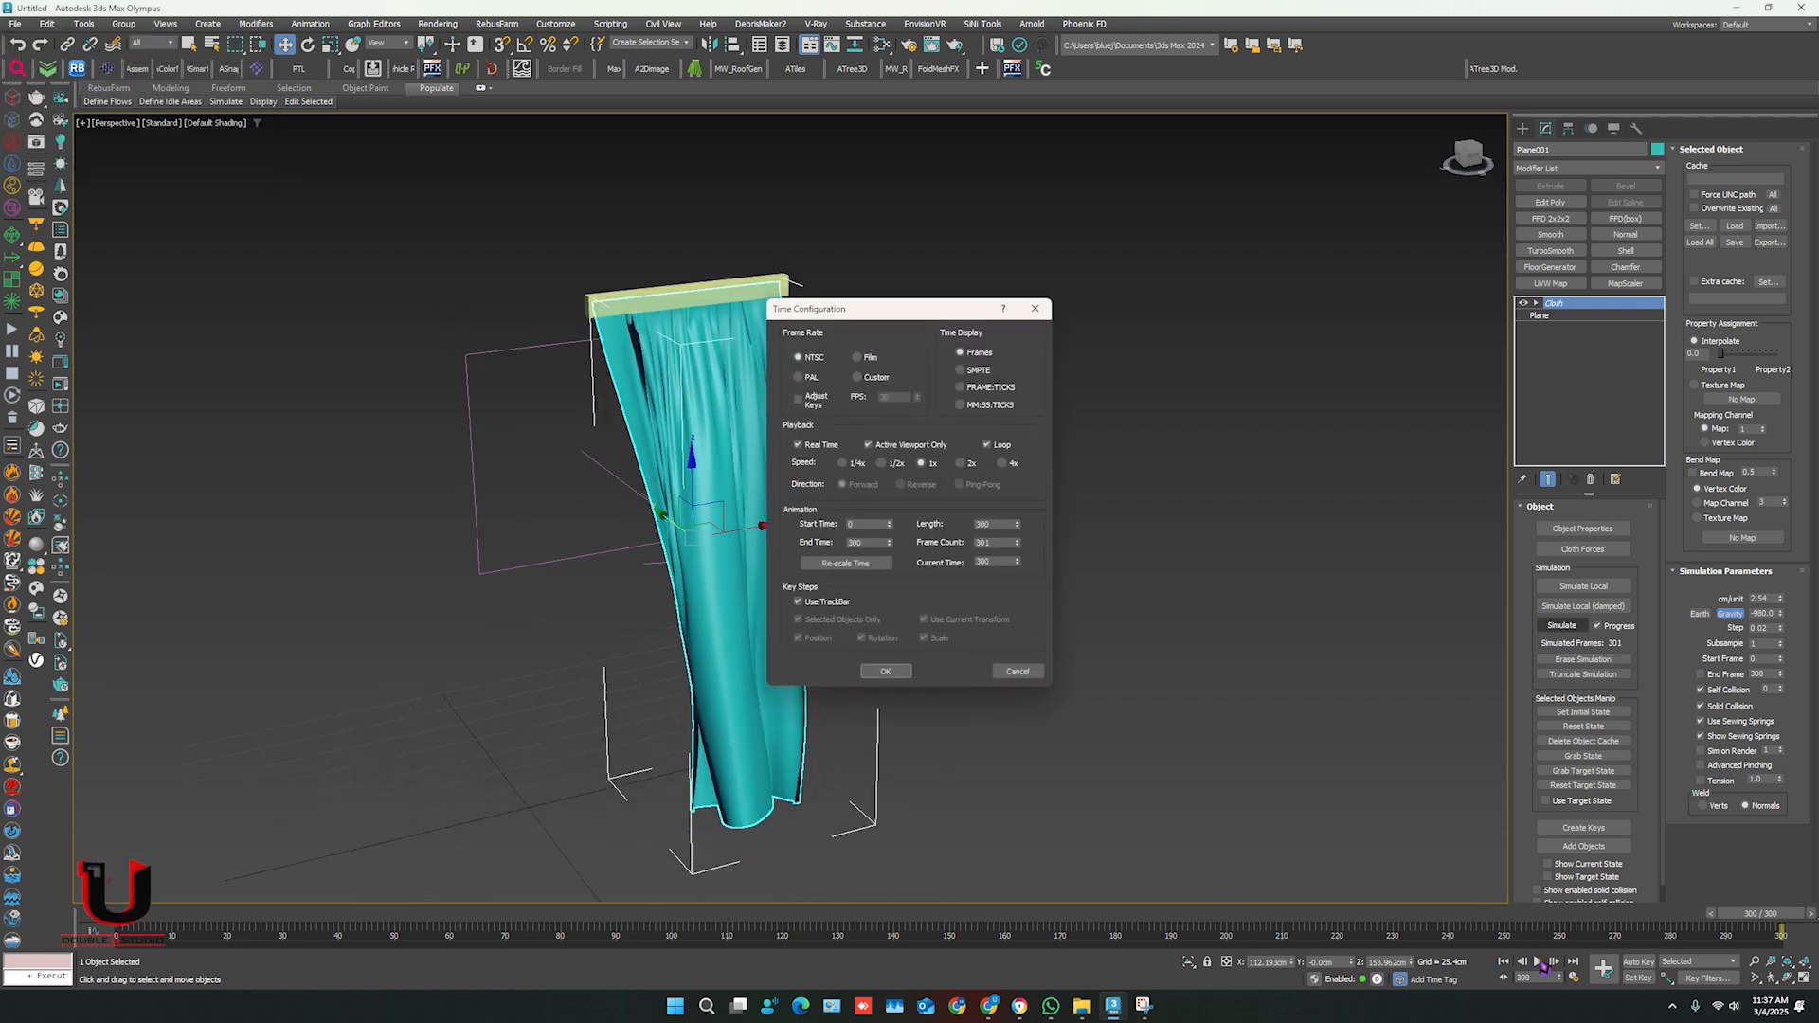
double_click(862, 543)
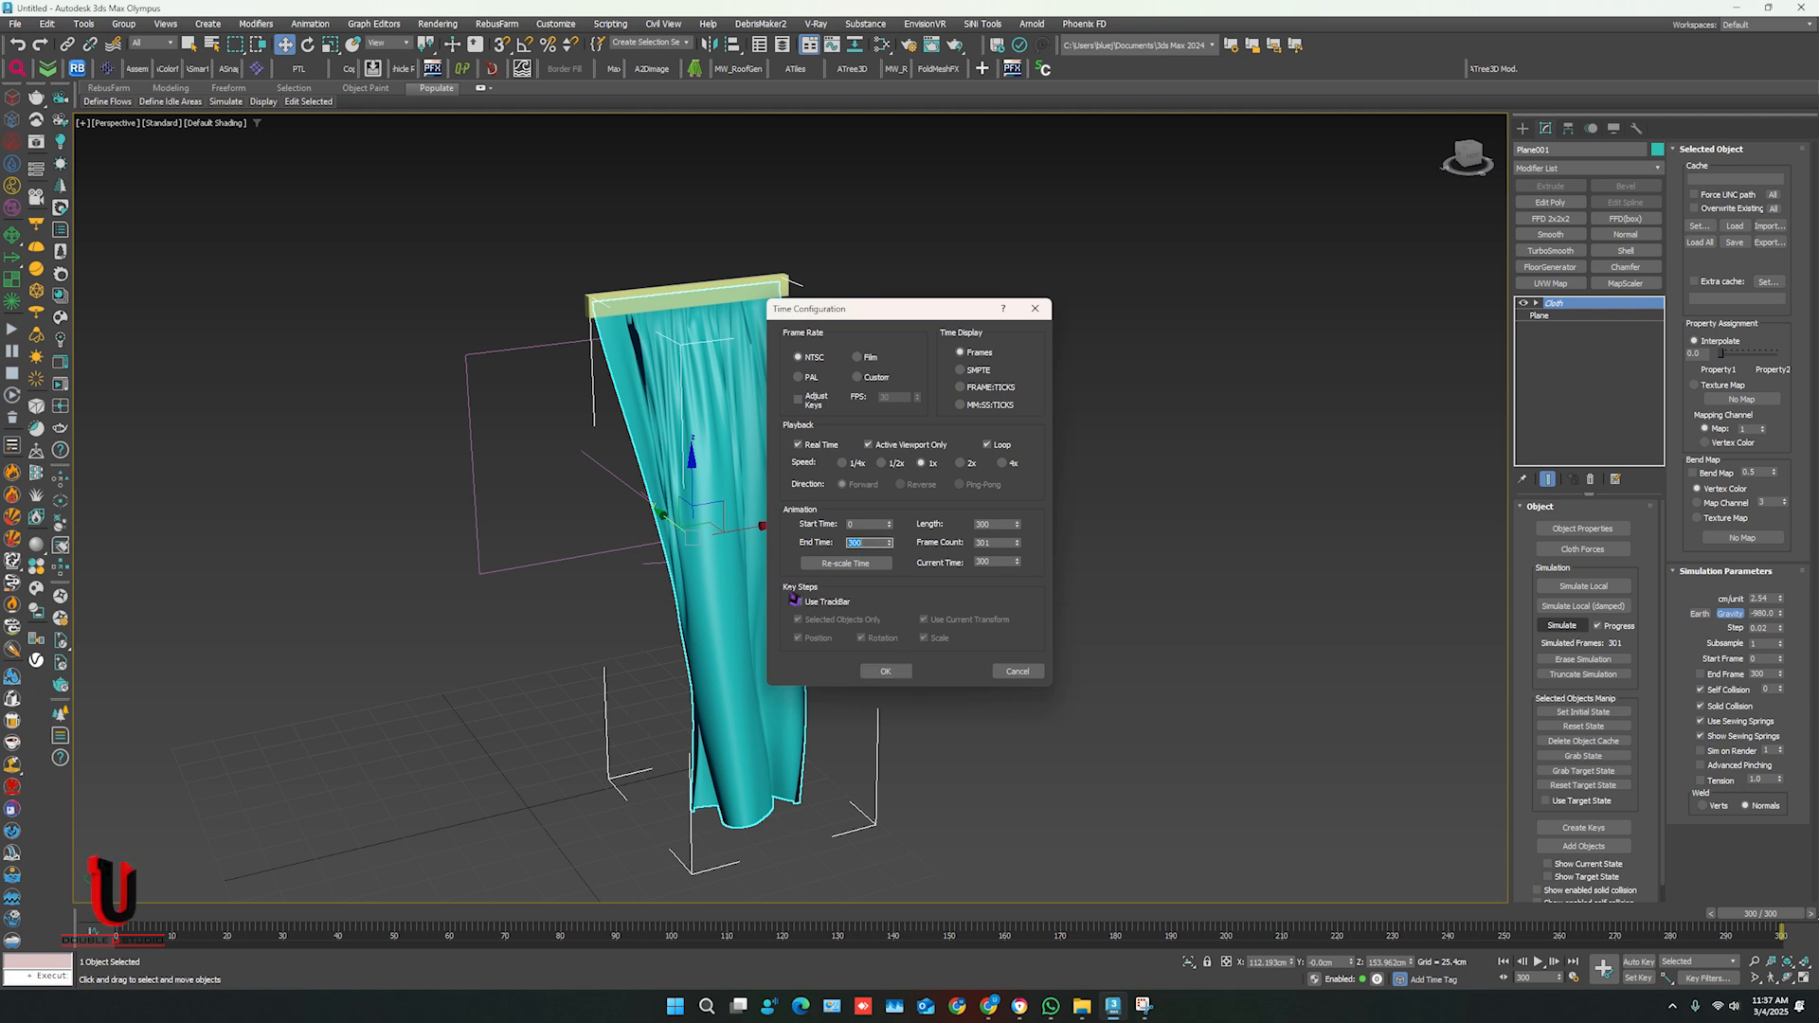
double_click(864, 523)
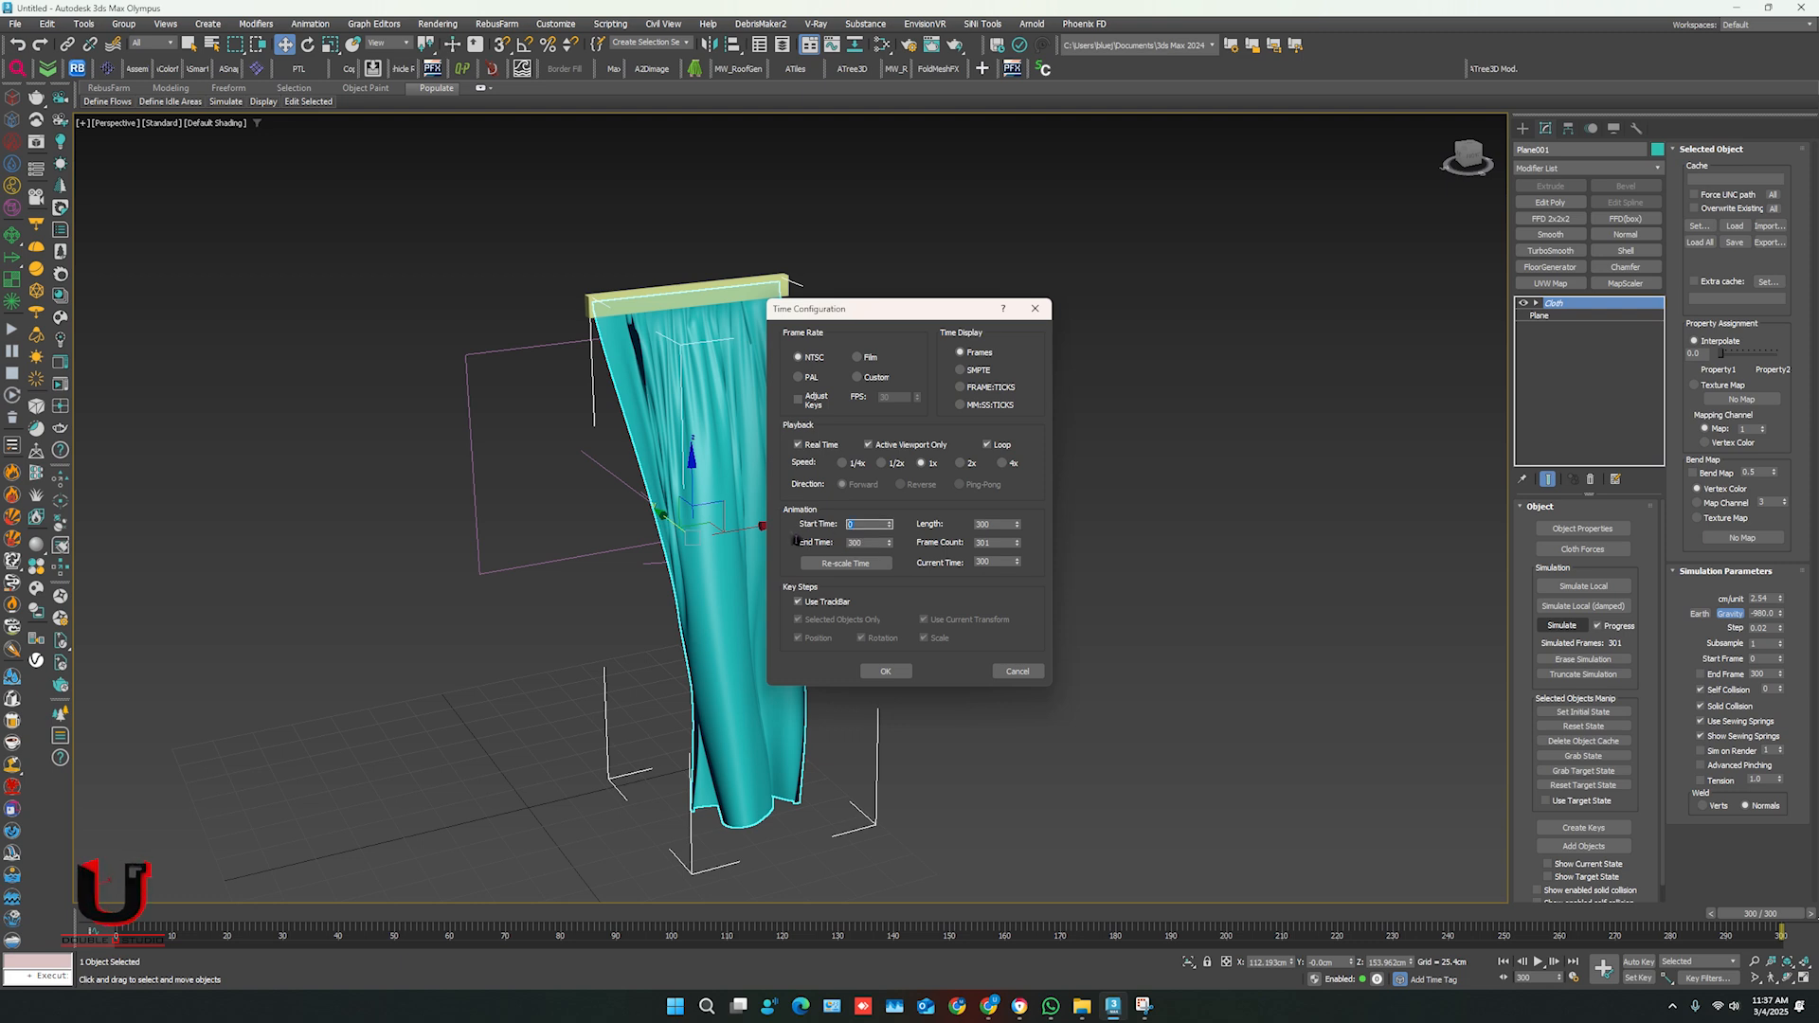
type("100")
key("Return")
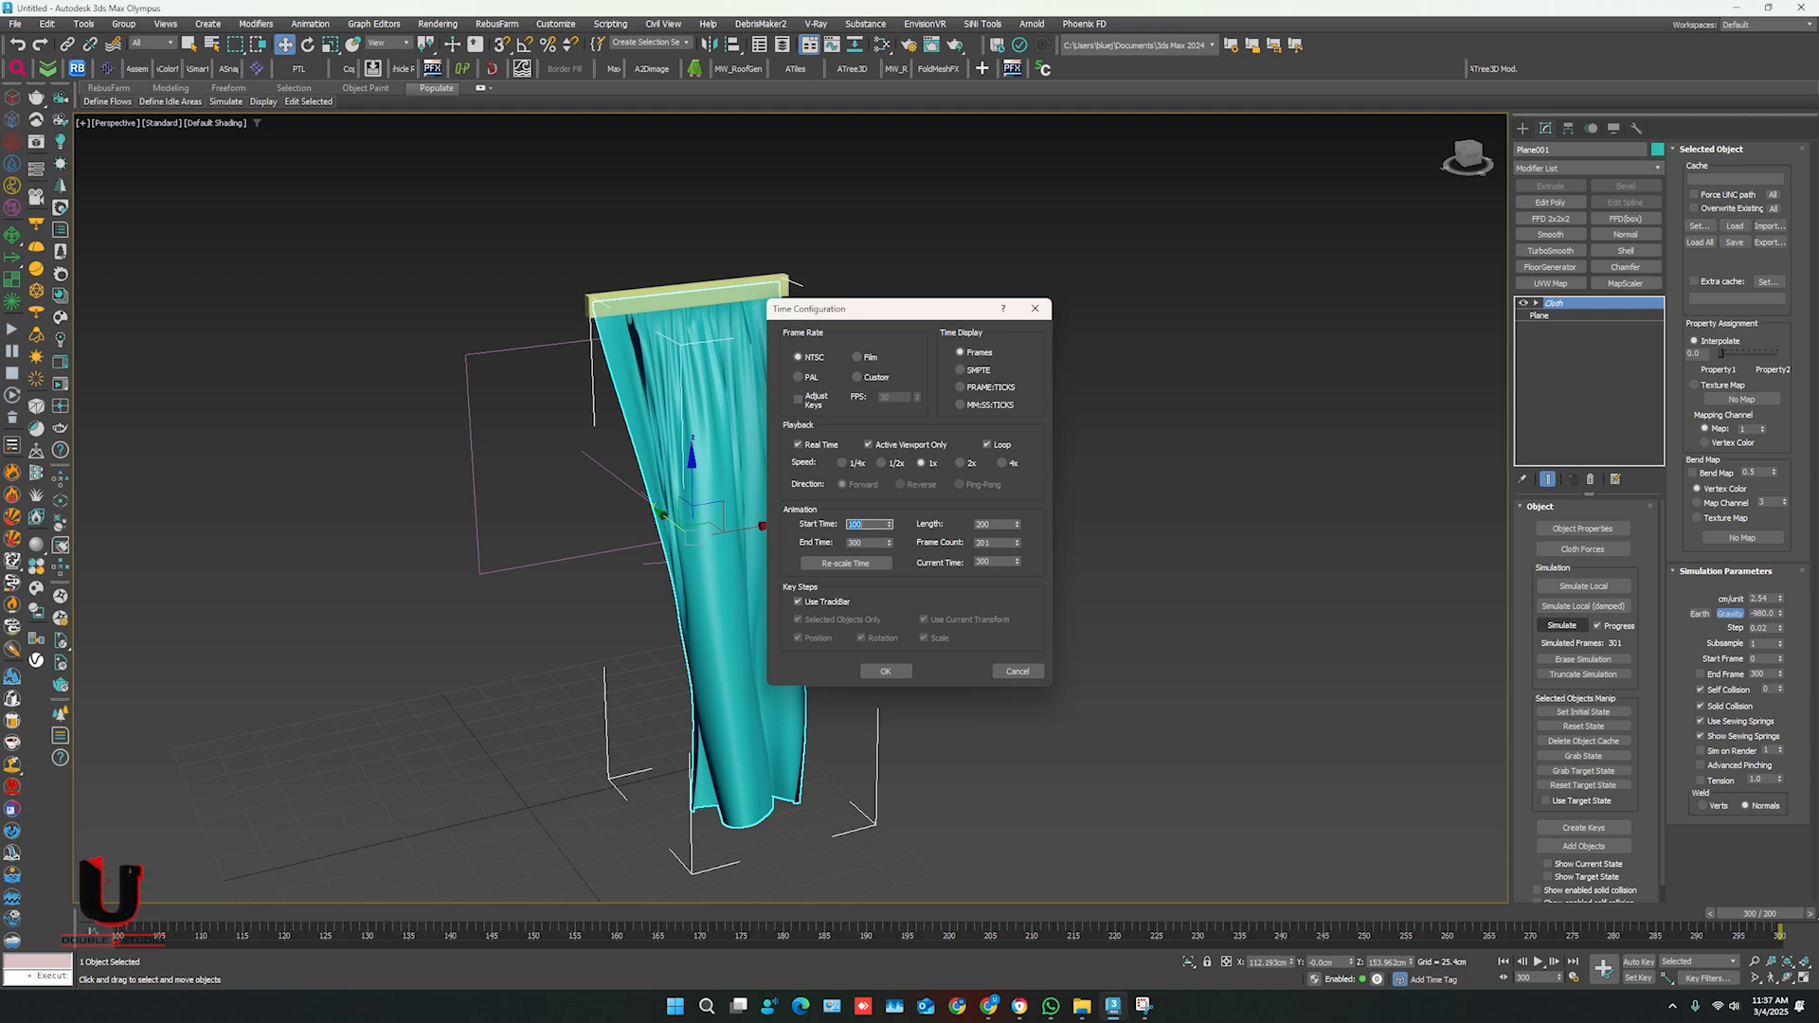
left_click(890, 671)
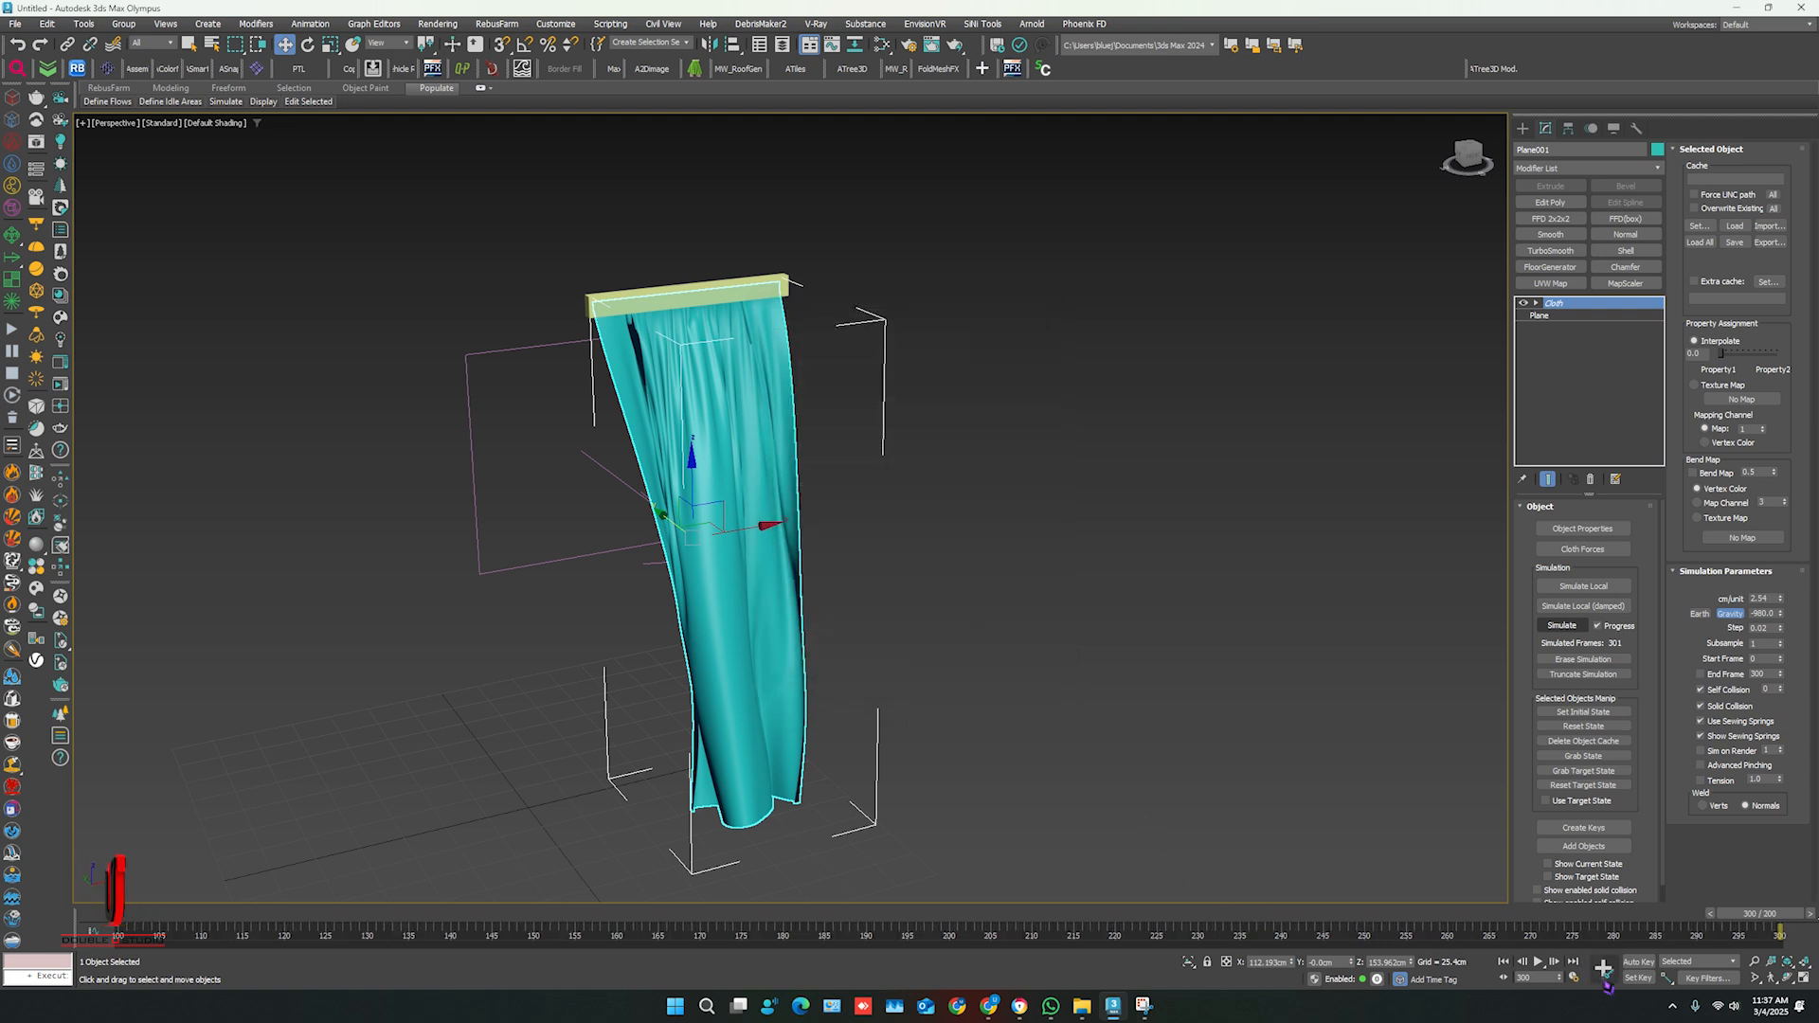
- Play the curtain animation to review the wind motion, and return to frame 100 with the Move tool active
left_click(1538, 962)
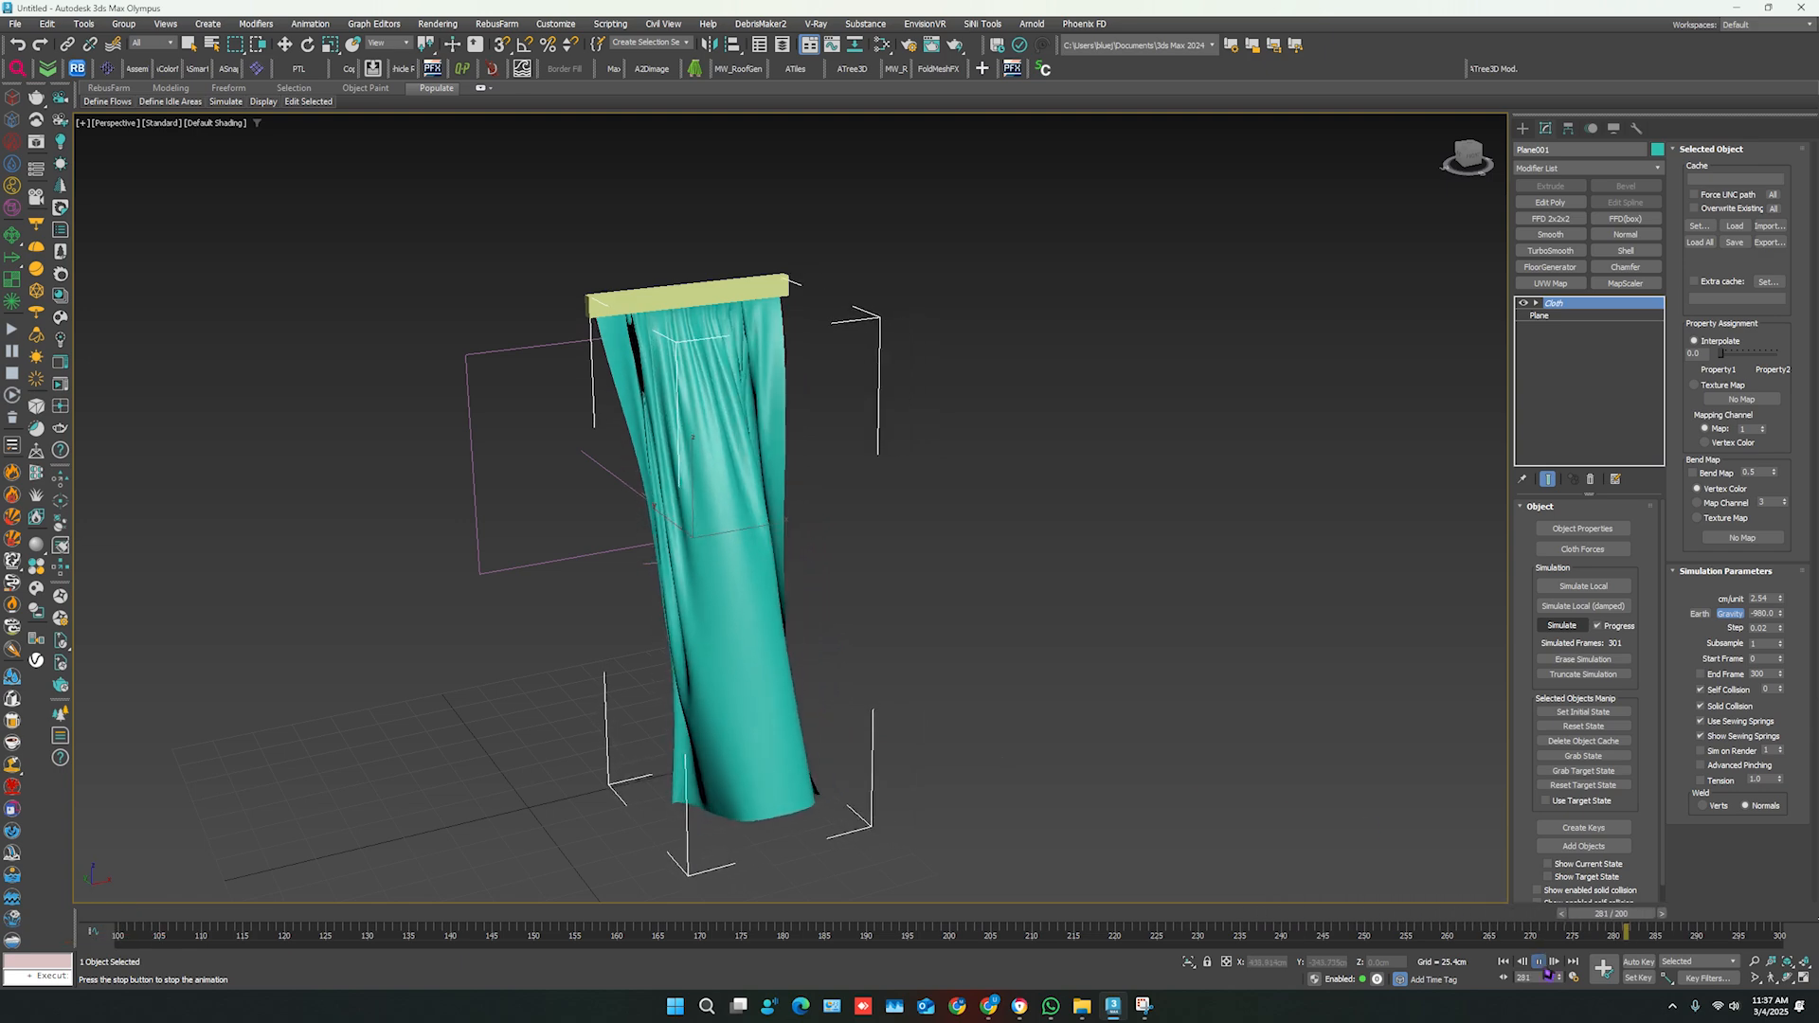
left_click(1538, 962)
left_click_drag(1680, 918, 114, 867)
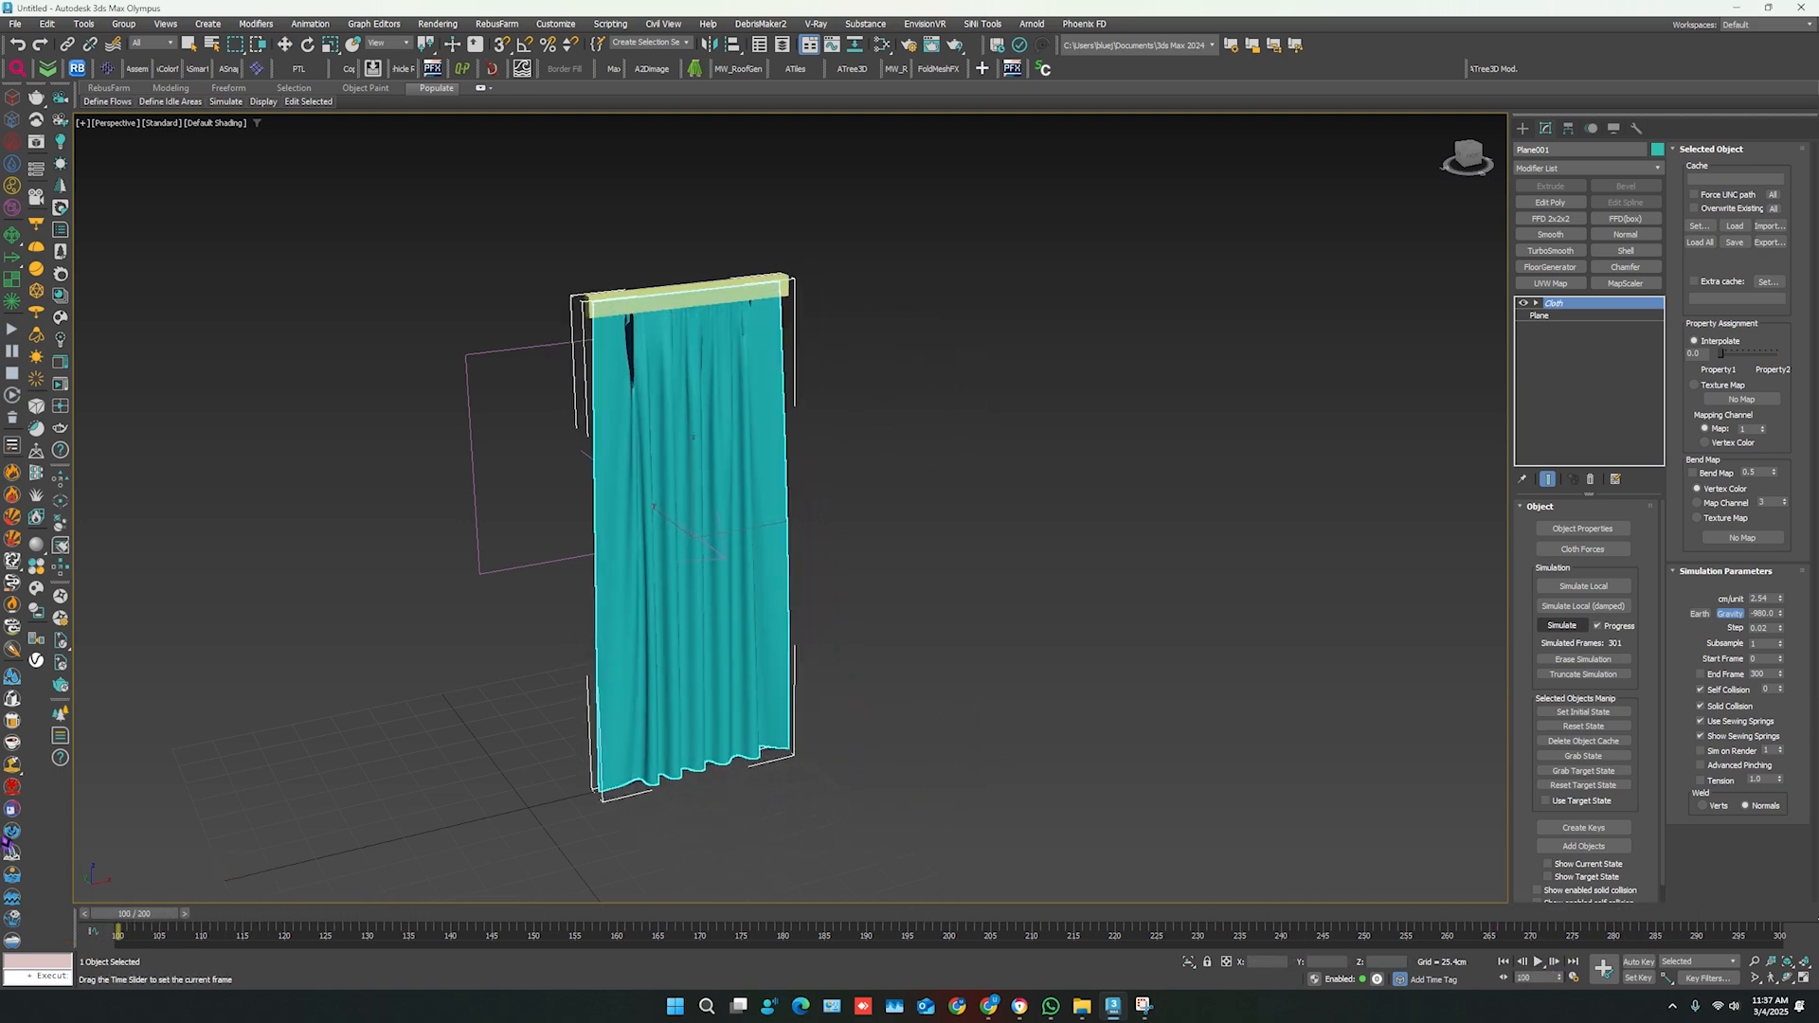
key("w")
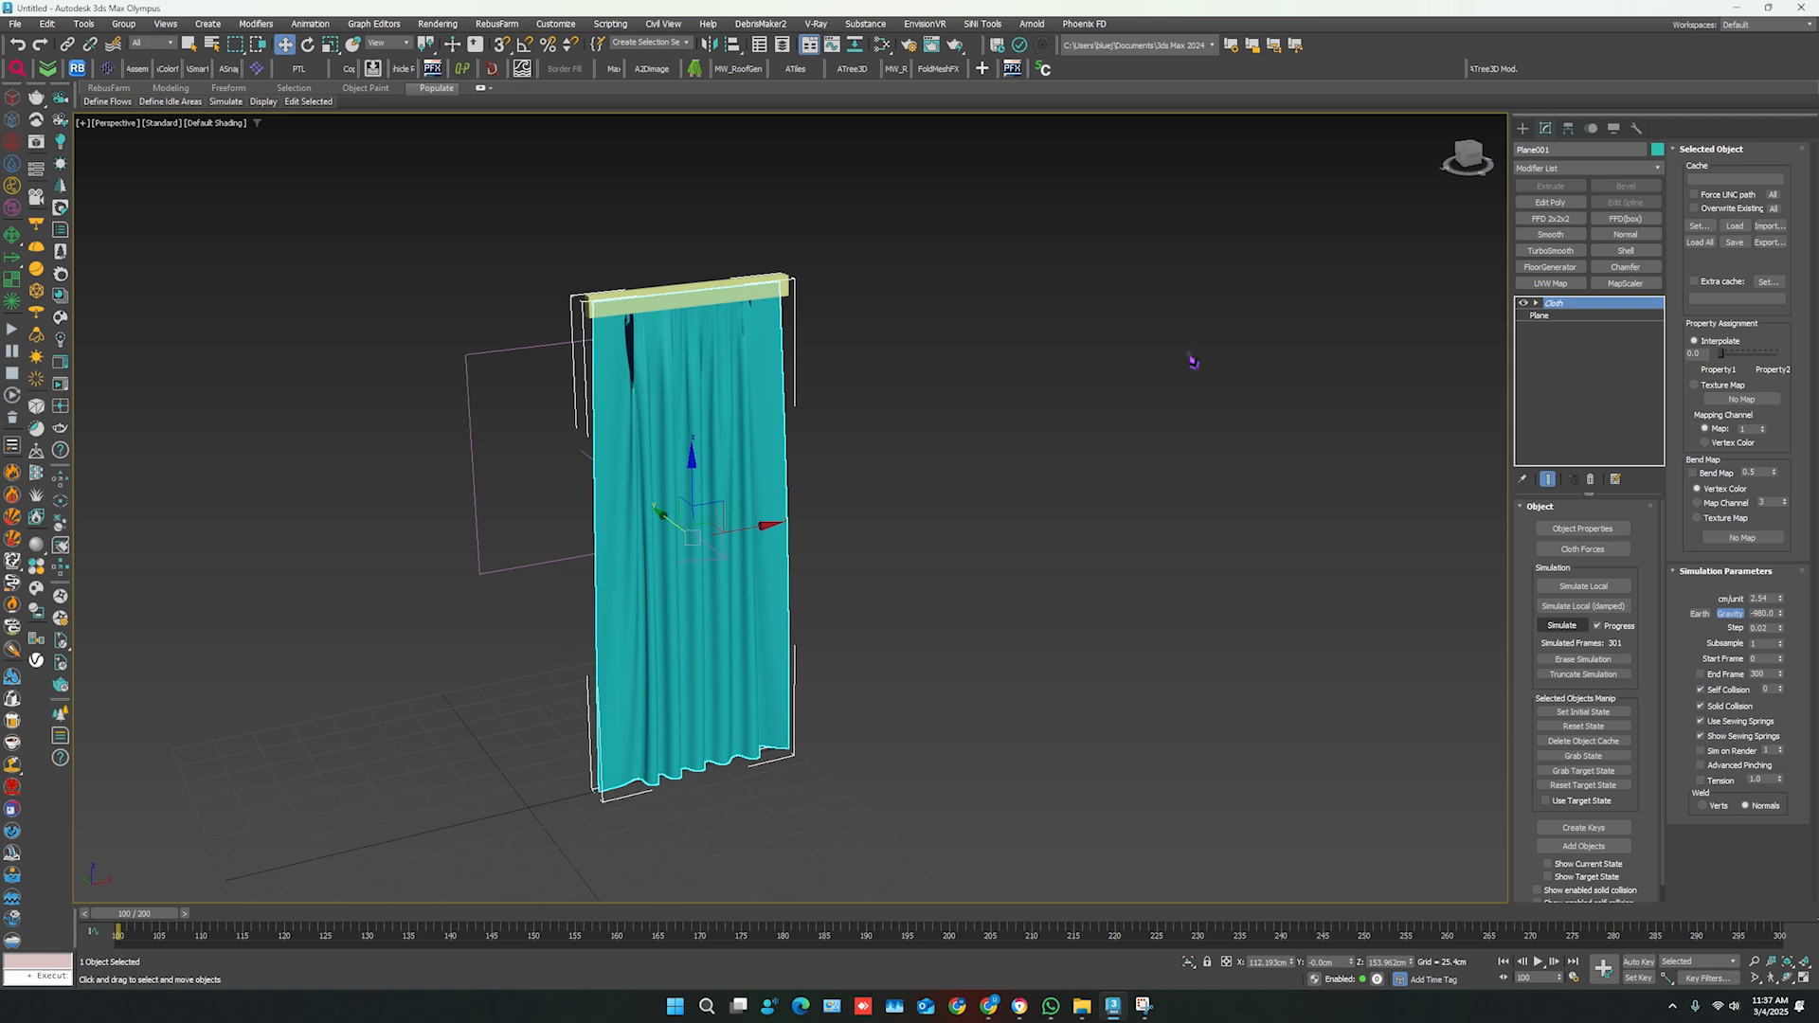
- Add a Point Cache modifier above the curtain's Cloth and create a new cache file named Plane001 on the Desktop
left_click(1582, 170)
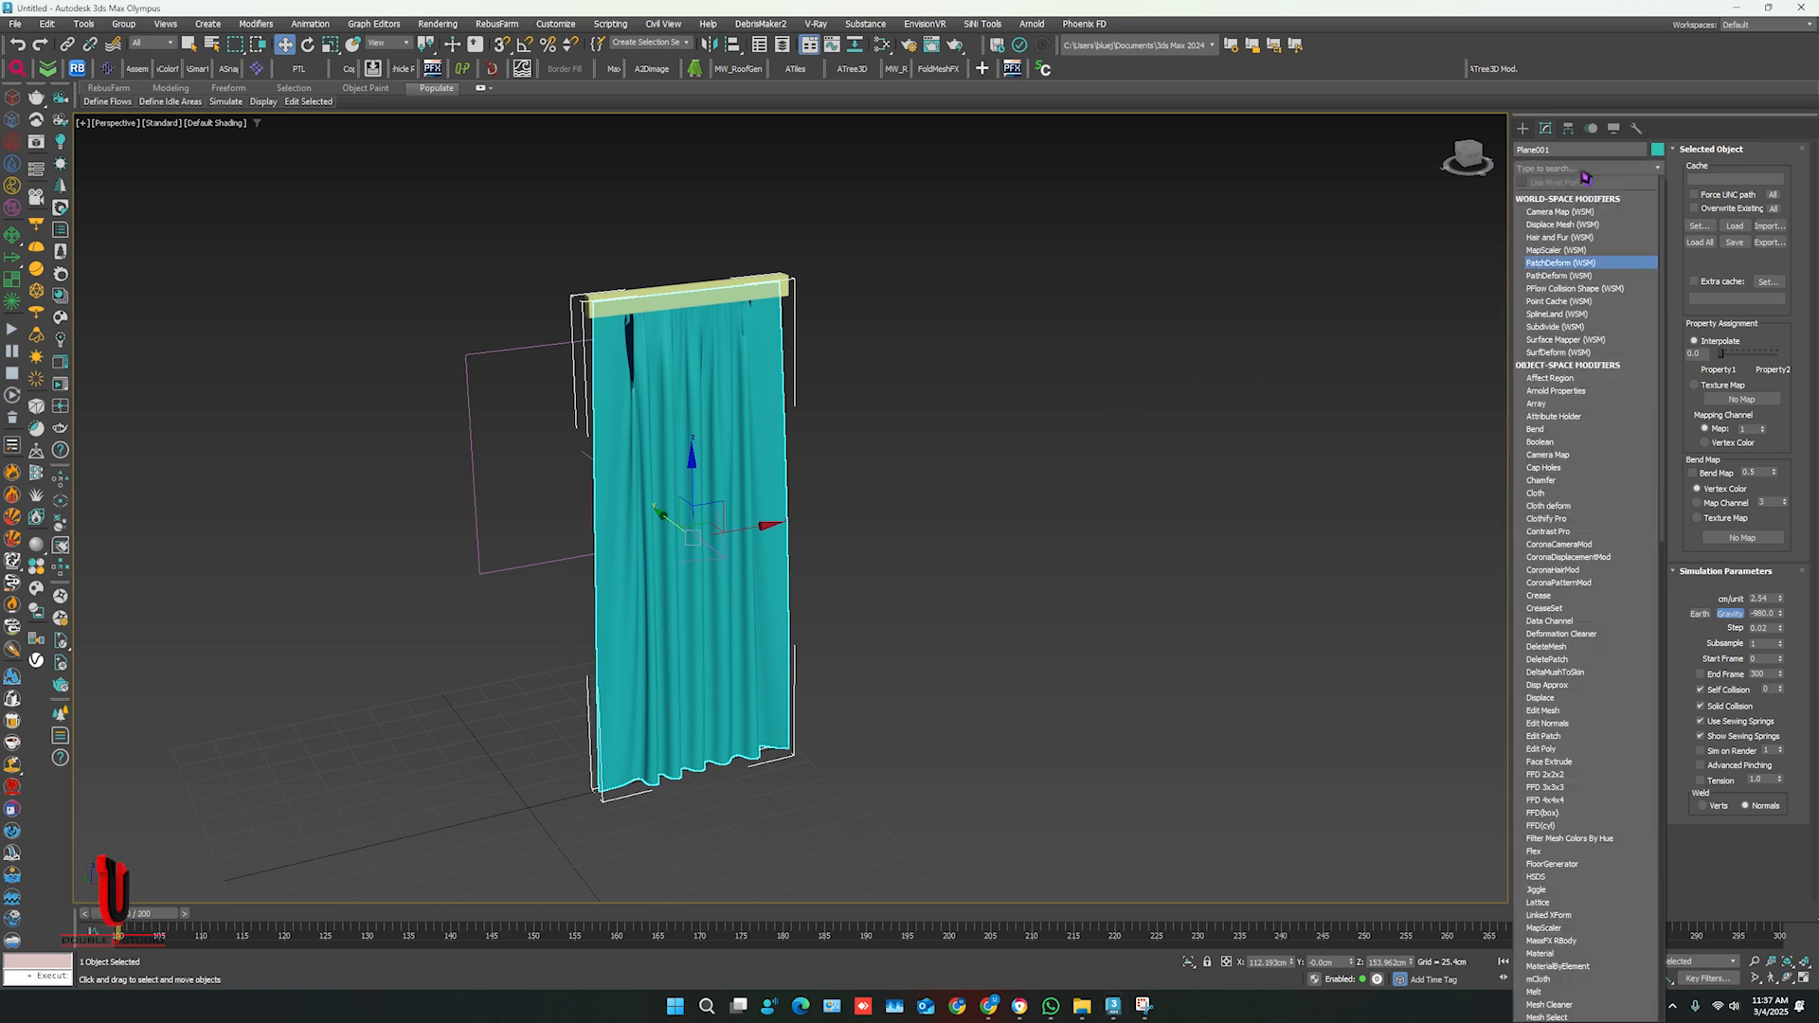
type("poi")
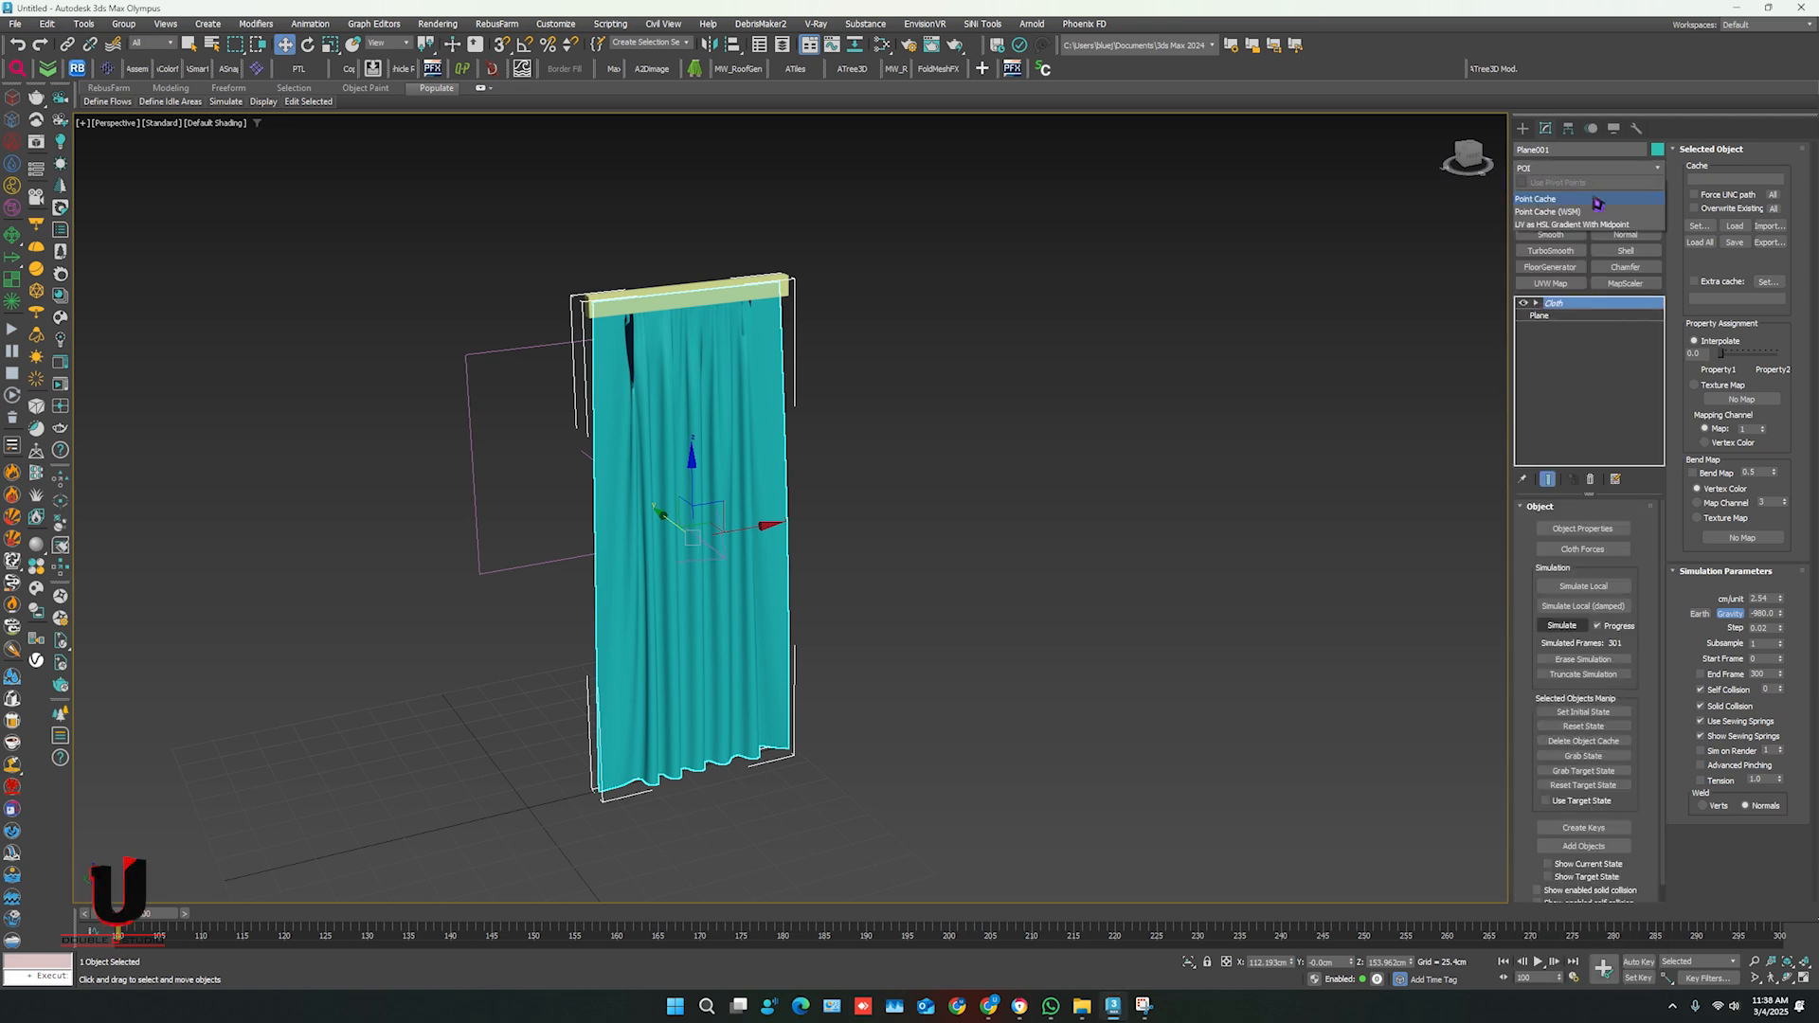
left_click(1597, 201)
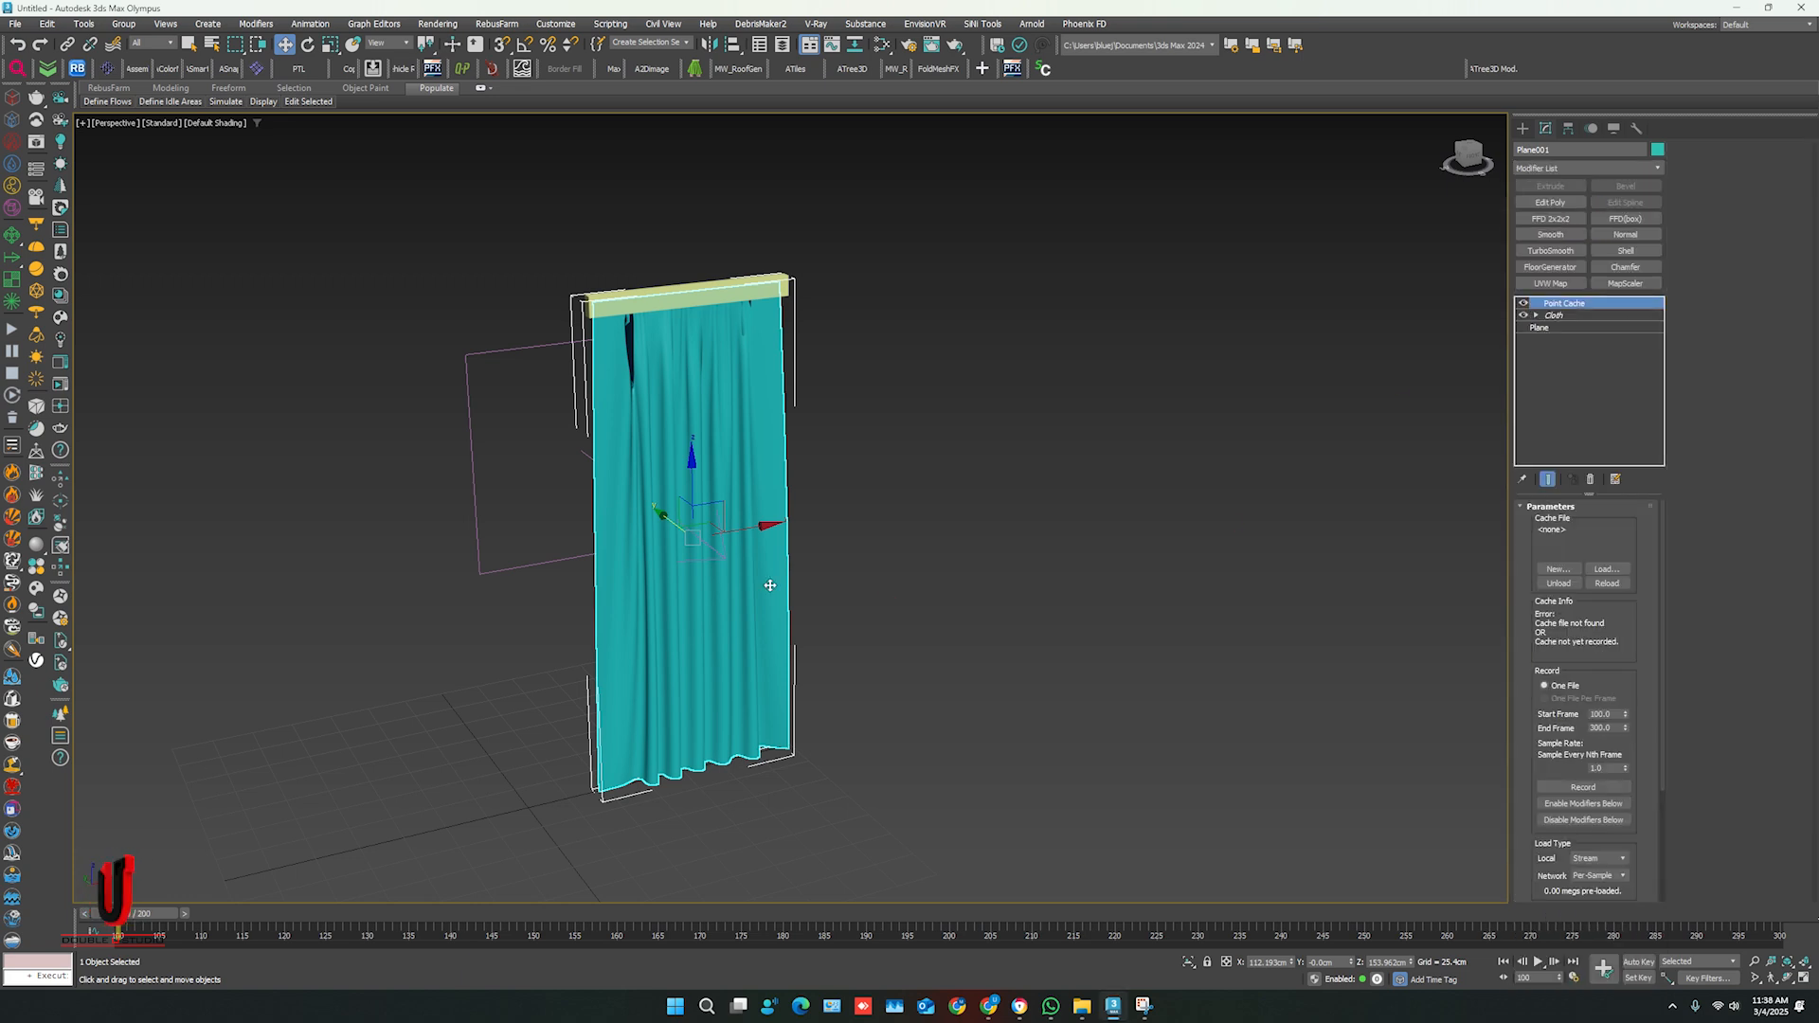
left_click(1551, 573)
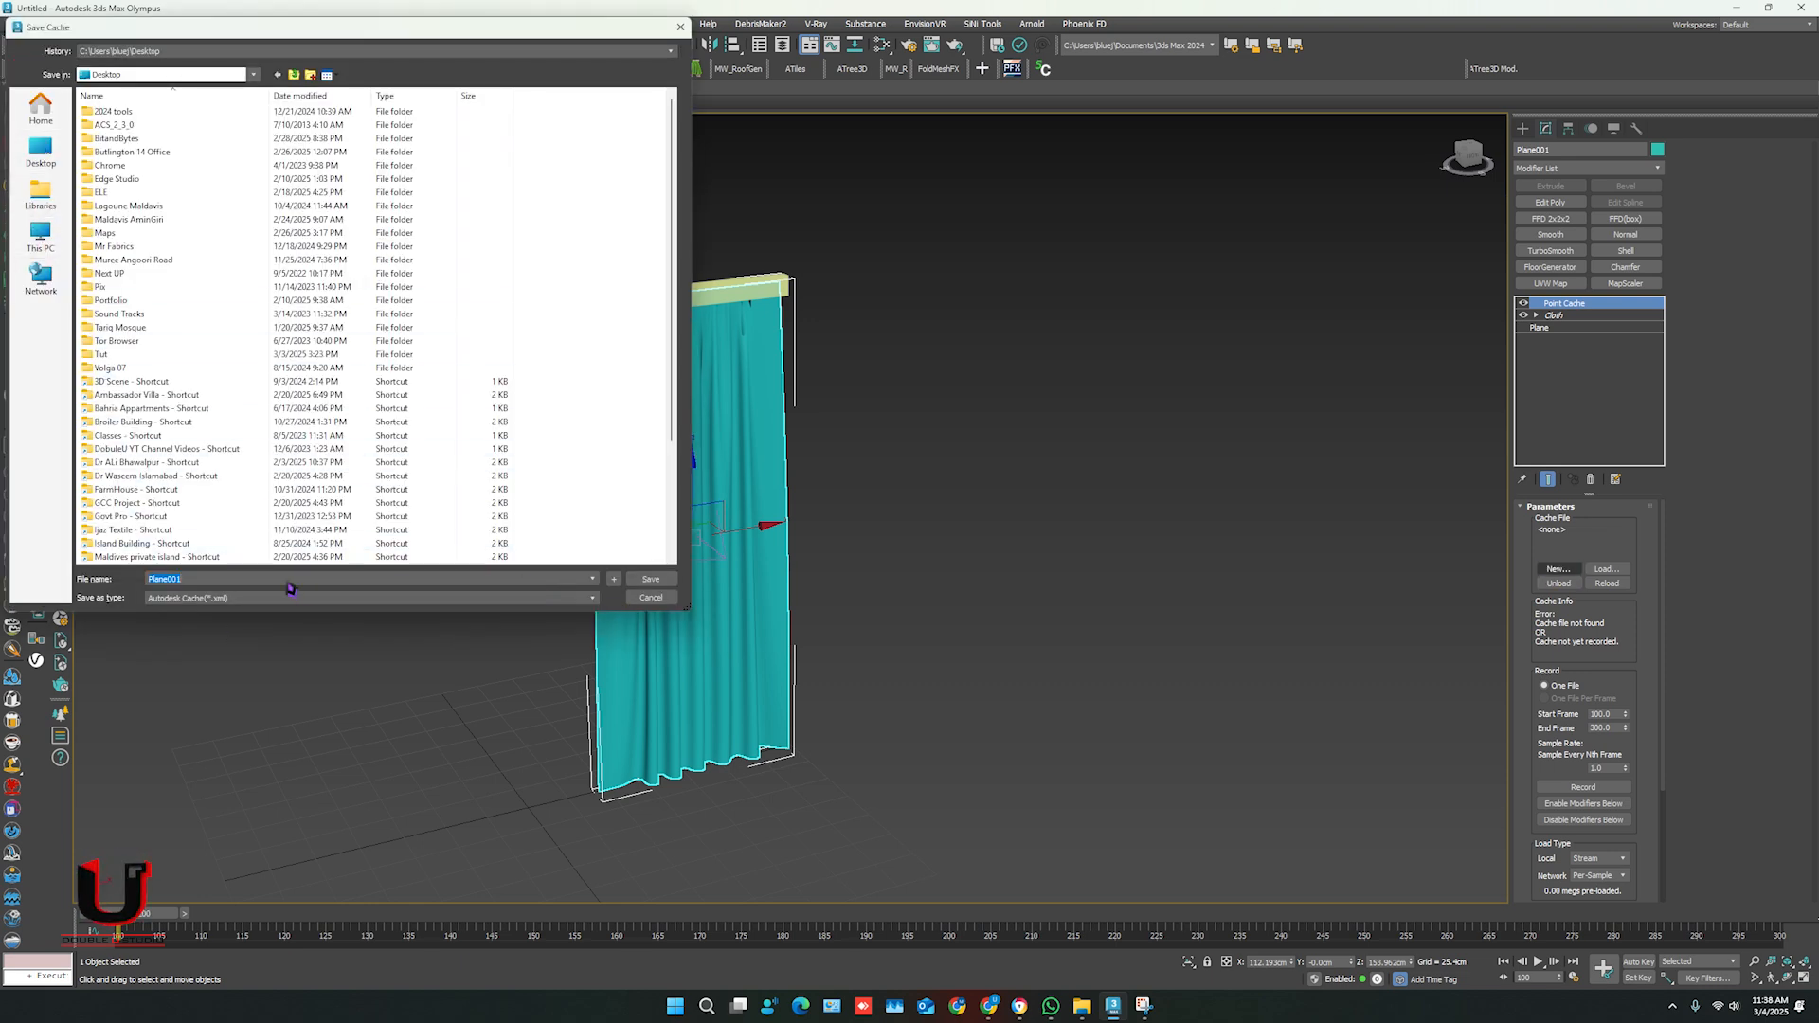
left_click(655, 582)
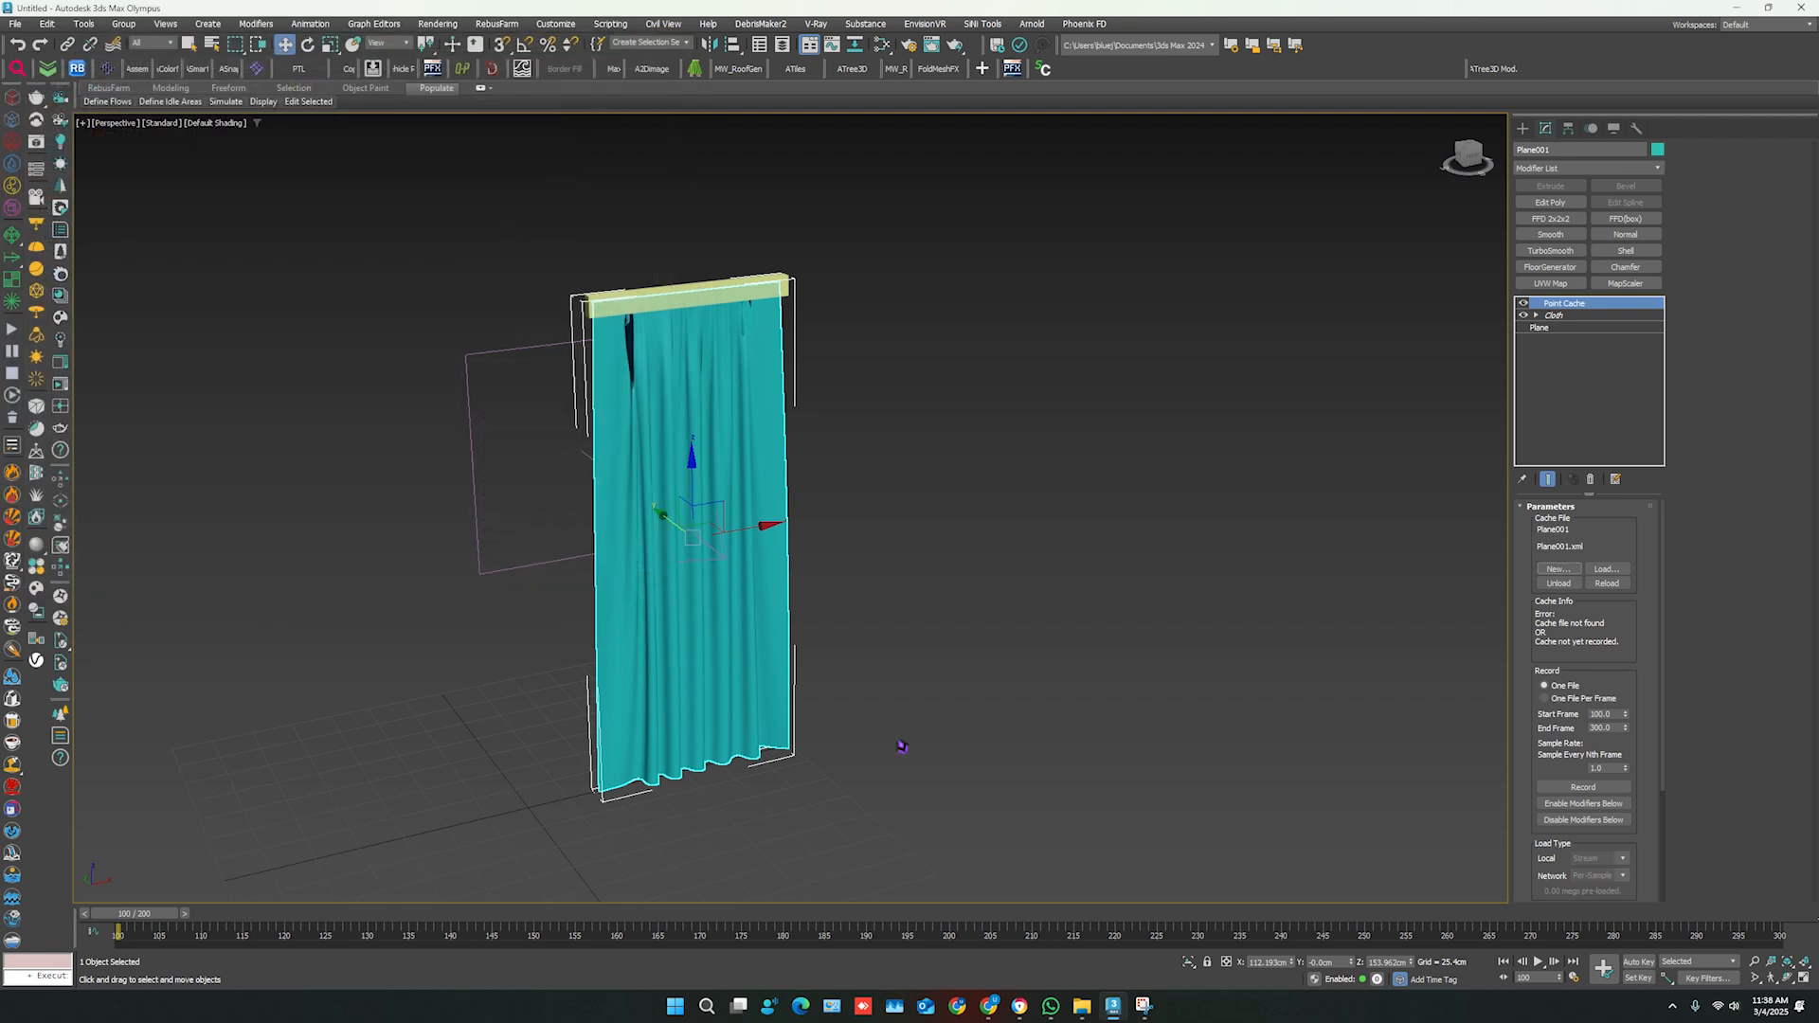
- Record the curtain's Point Cache from frame 100 to 300, sampling every frame
scroll(1526, 652, "down", 3)
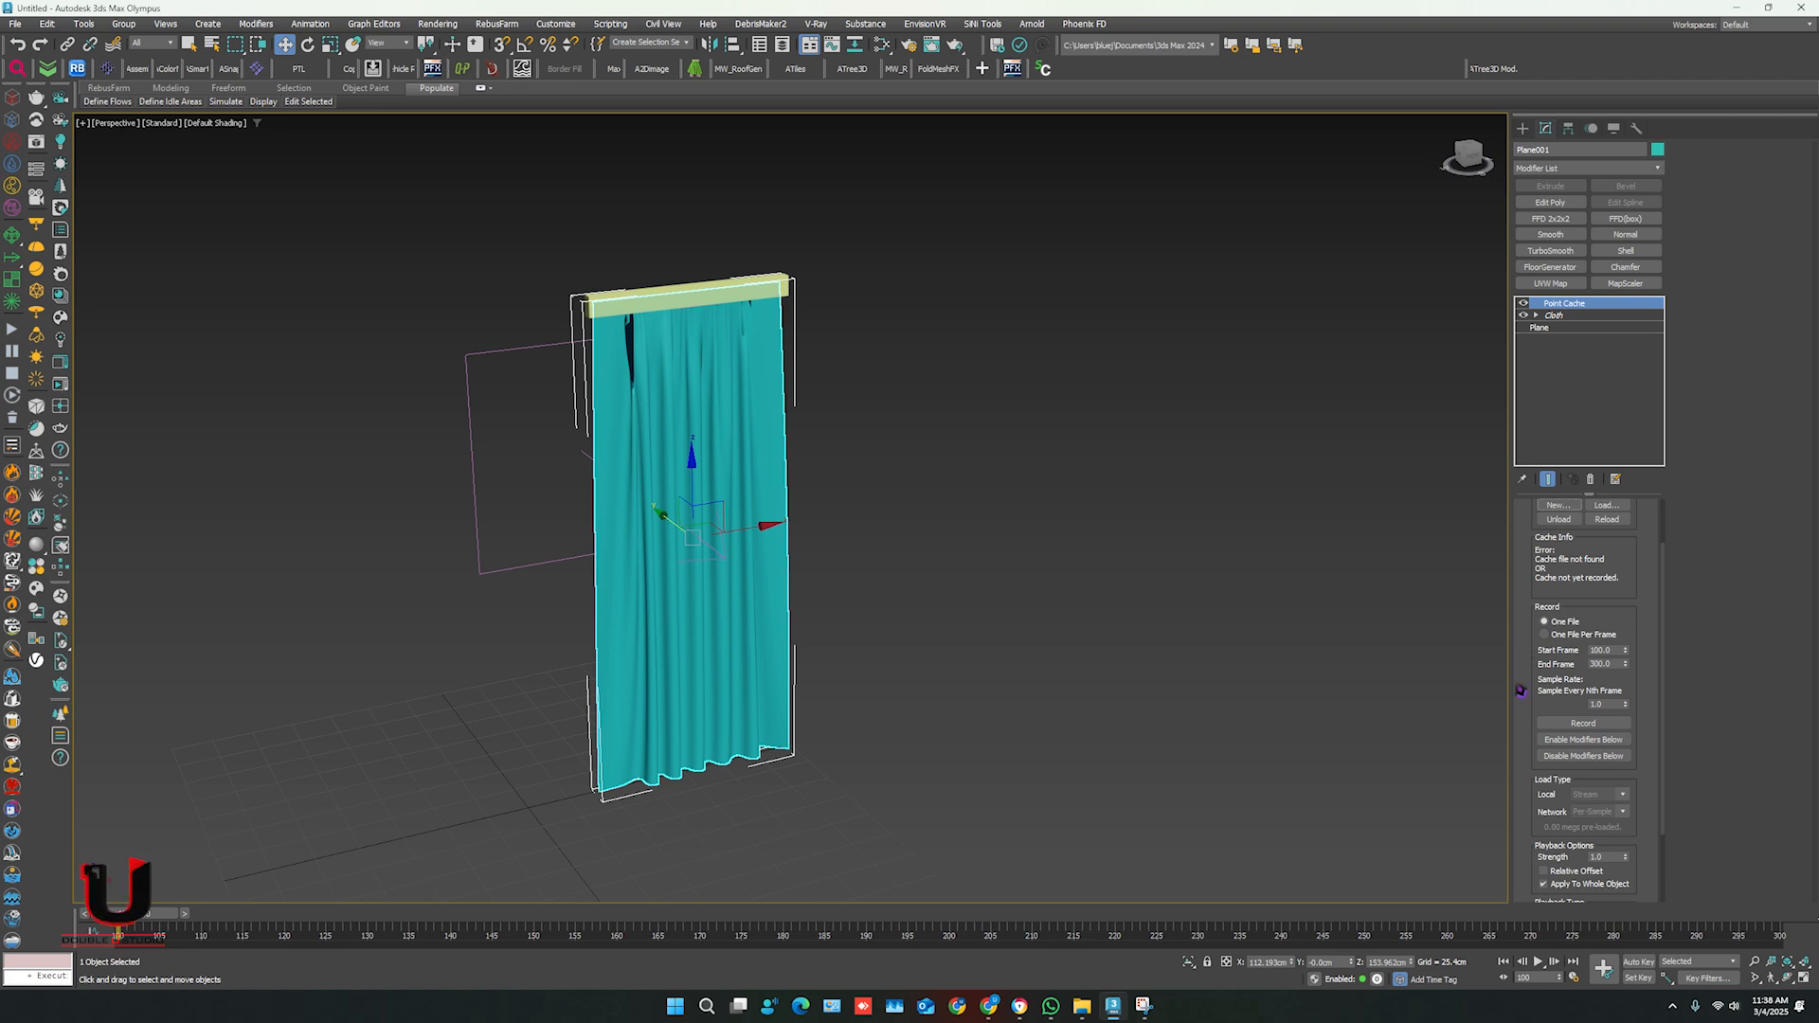
scroll(1520, 690, "down", 1)
scroll(1520, 690, "down", 2)
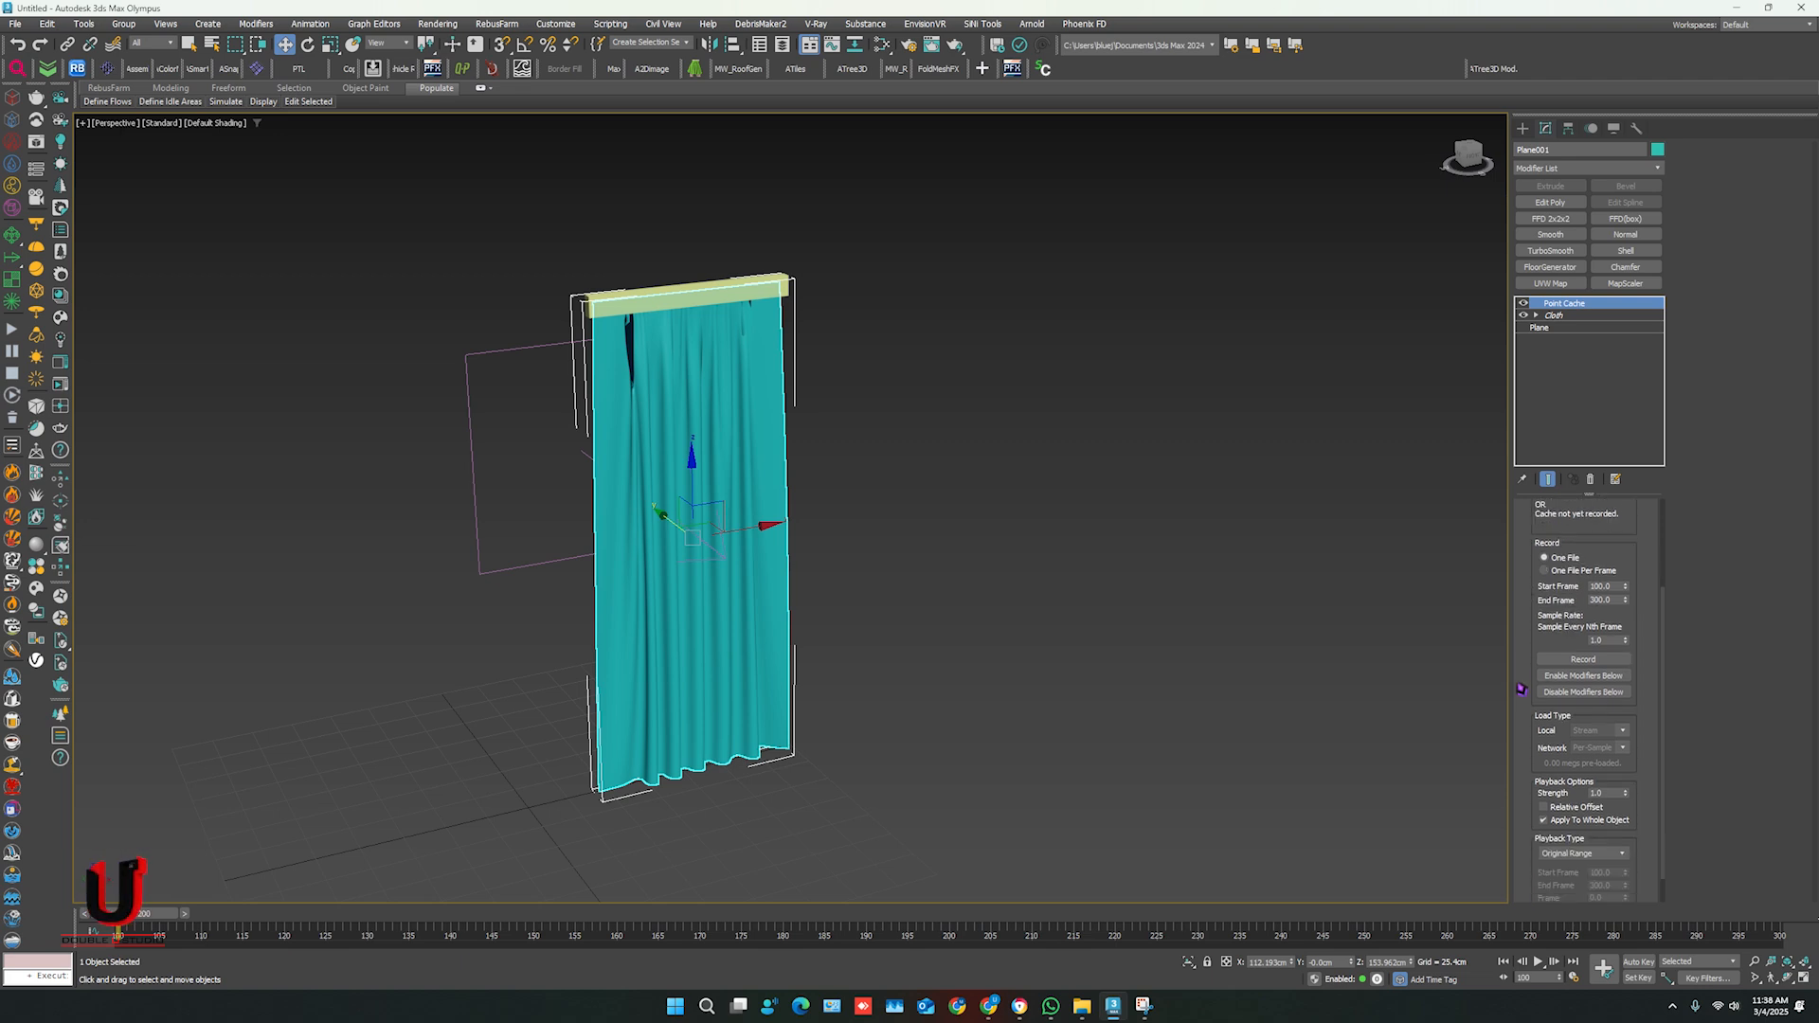
left_click(1561, 662)
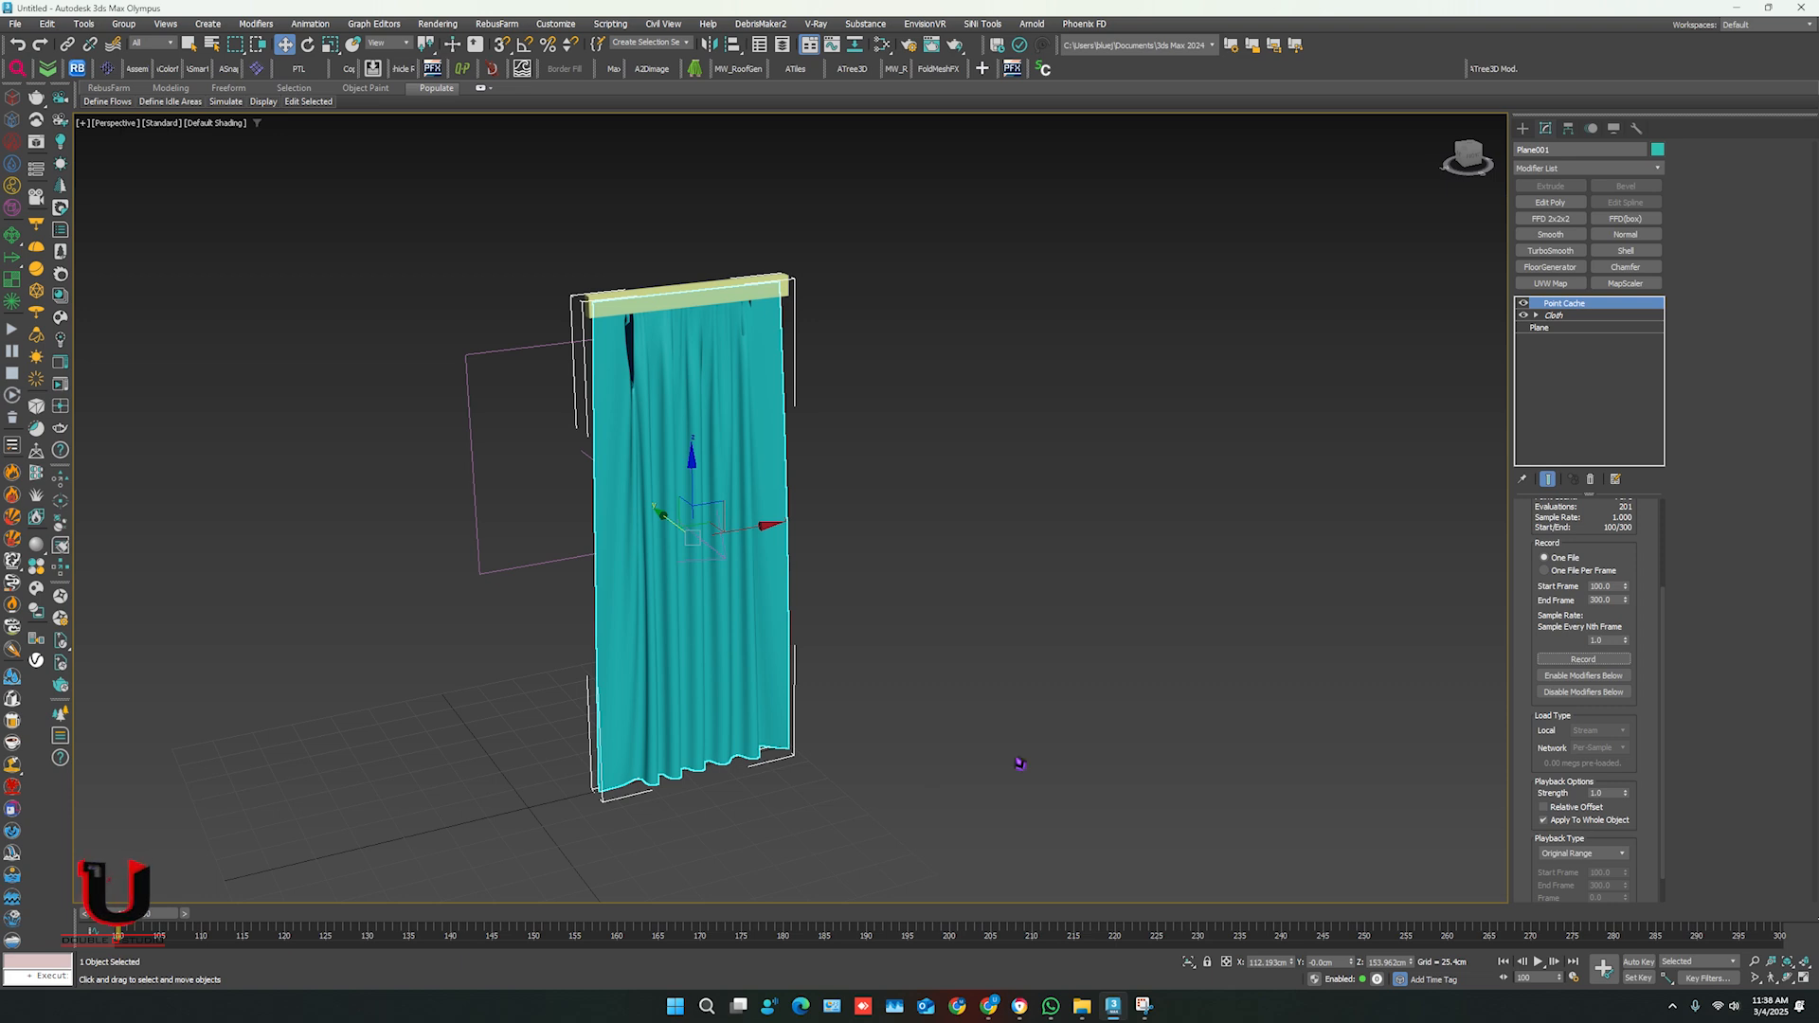
- Clone the curtain along X as a single Copy named Plane002, placed beside the original
scroll(724, 626, "down", 3)
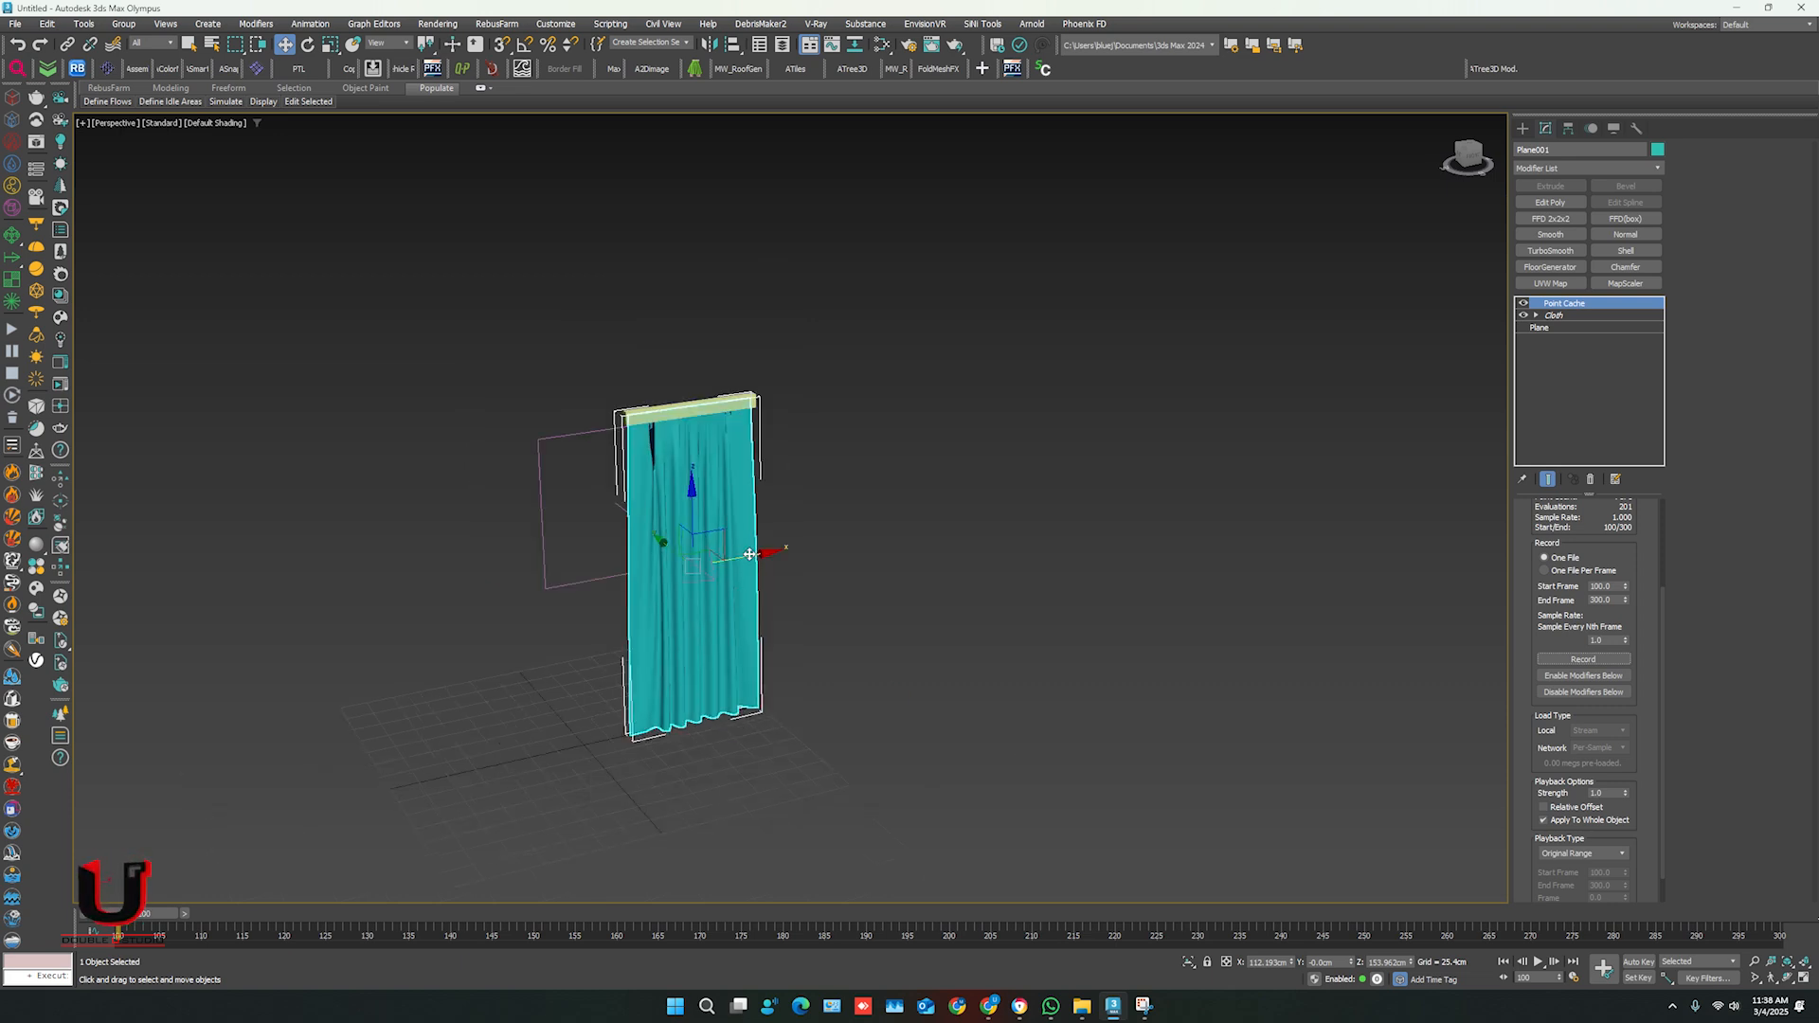
scroll(749, 554, "up", 3)
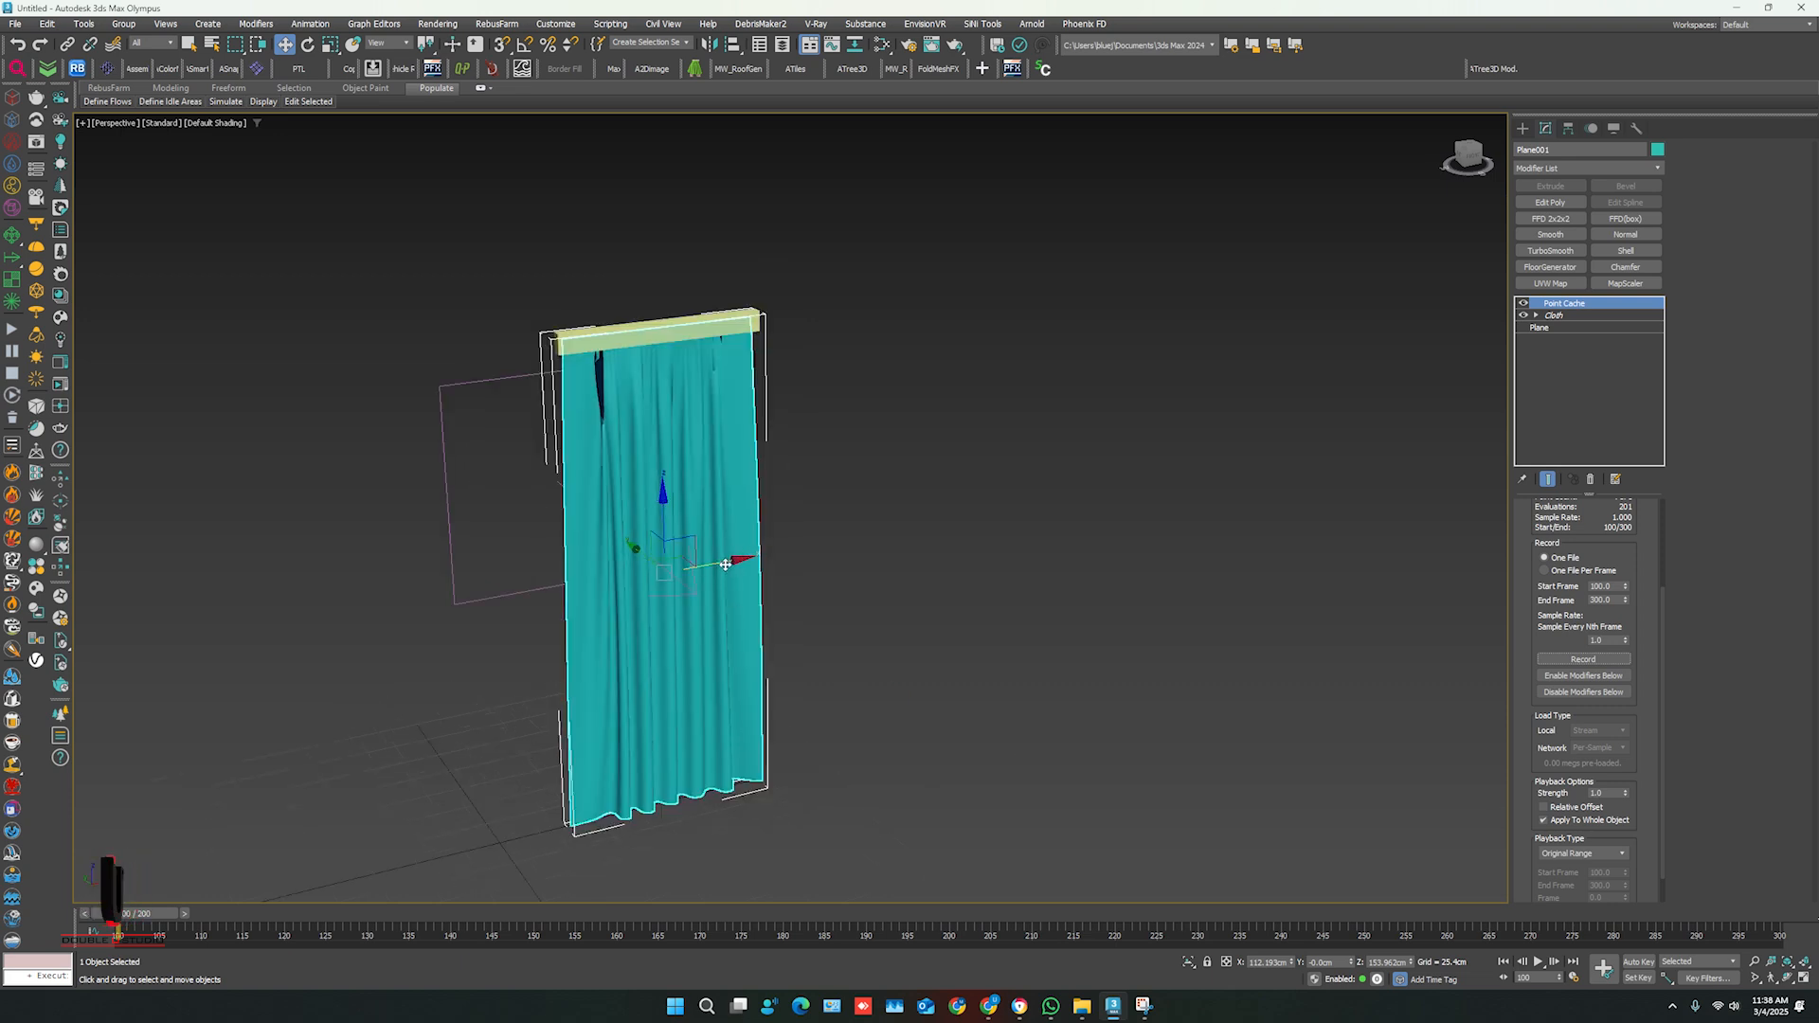
left_click_drag(719, 565, 1079, 488, "shift")
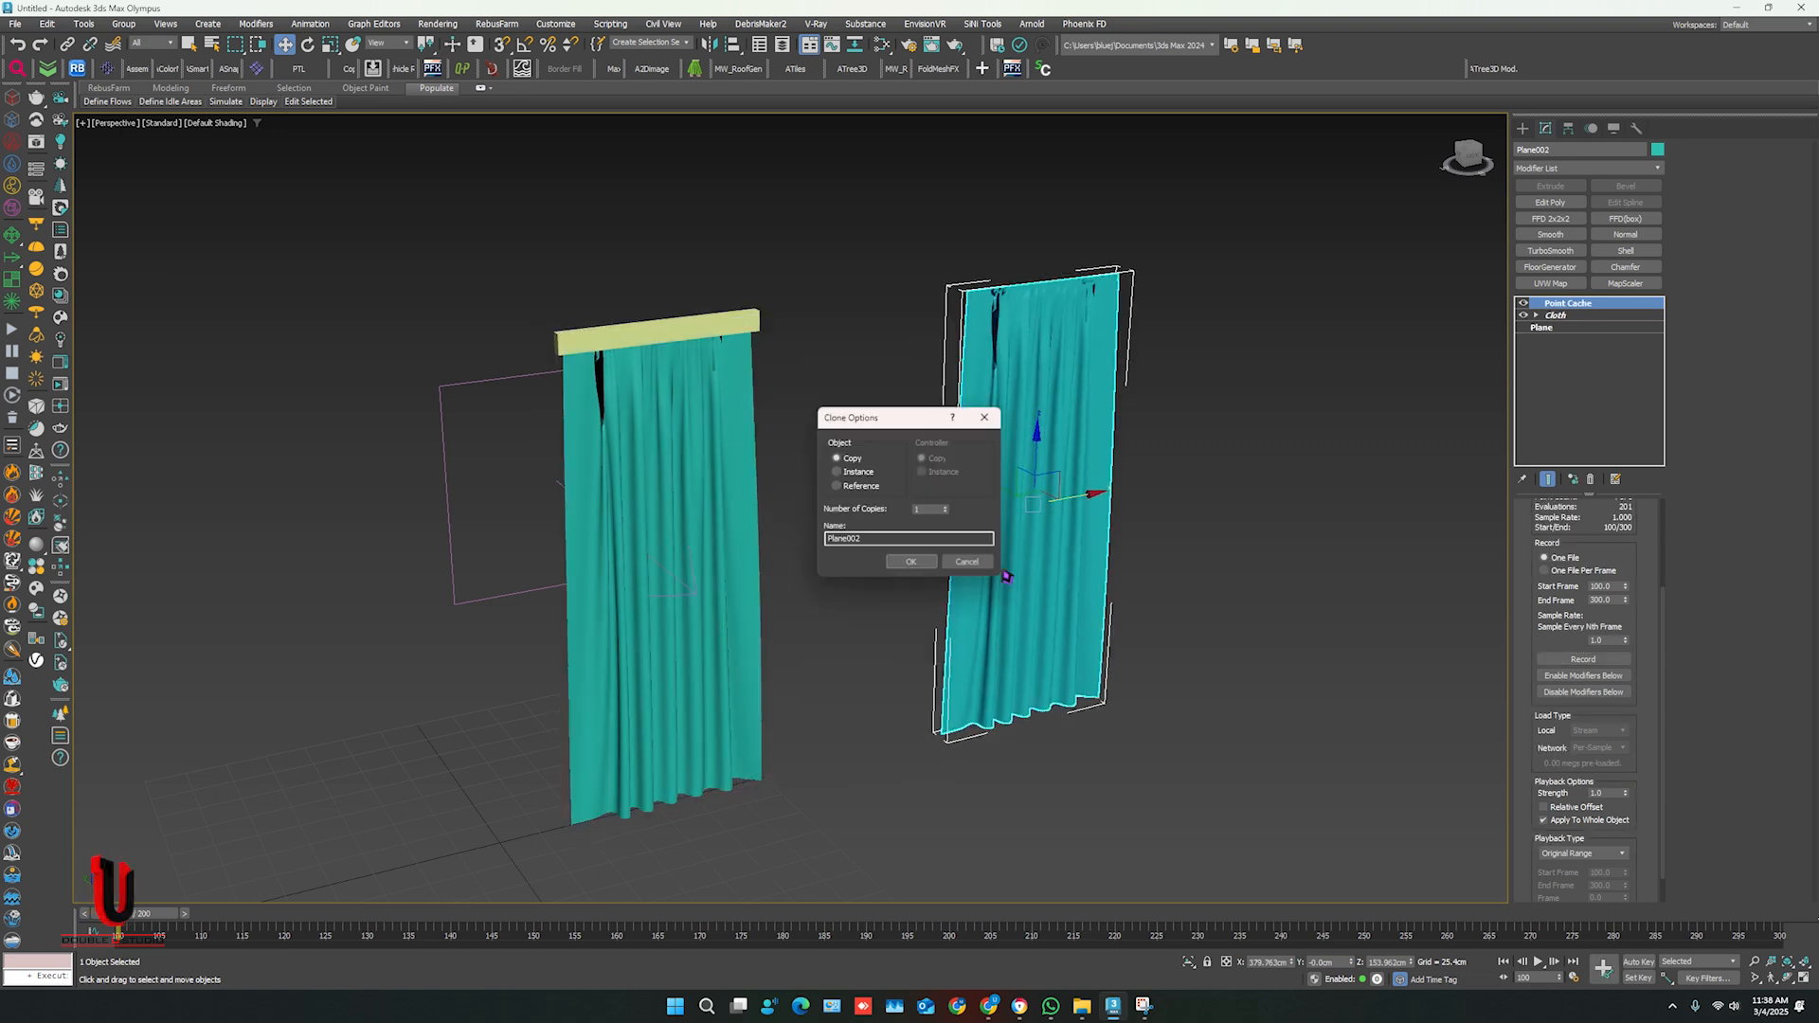
left_click(910, 561)
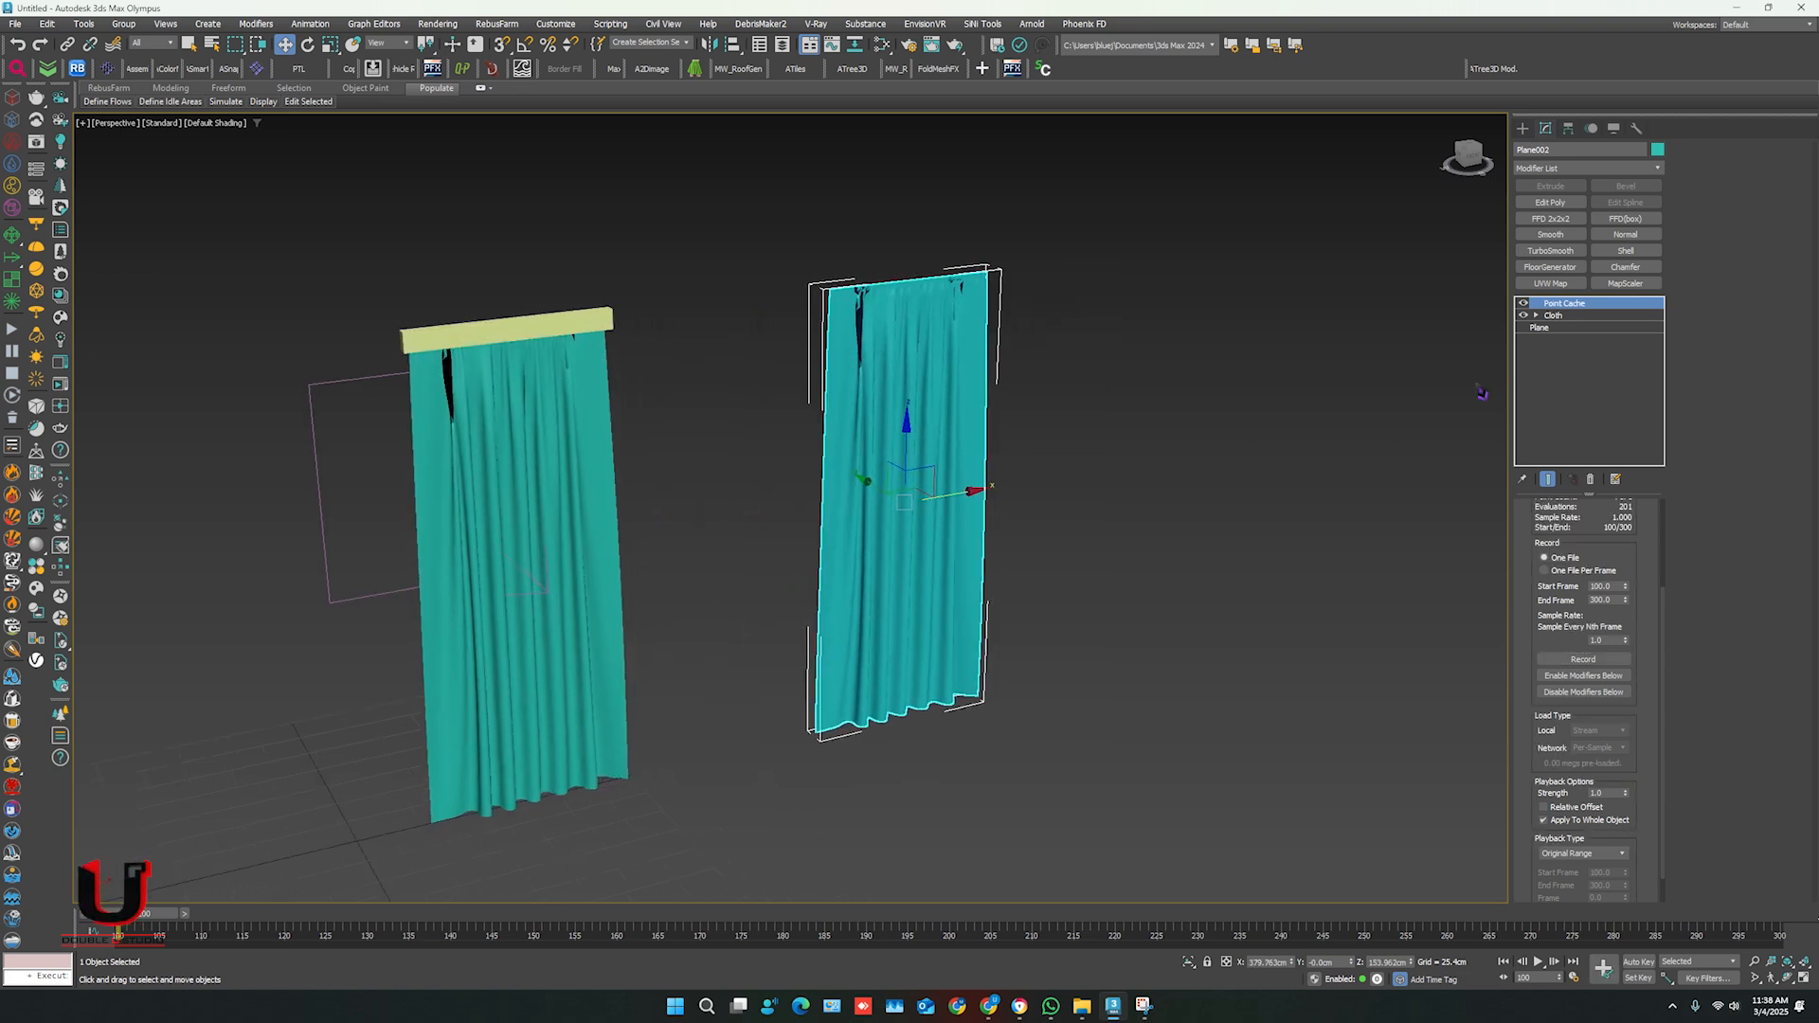
- Delete the Cloth modifier from the curtain copy, play the animation to check its cached motion, and return to frame 100
right_click(1554, 315)
left_click(1591, 348)
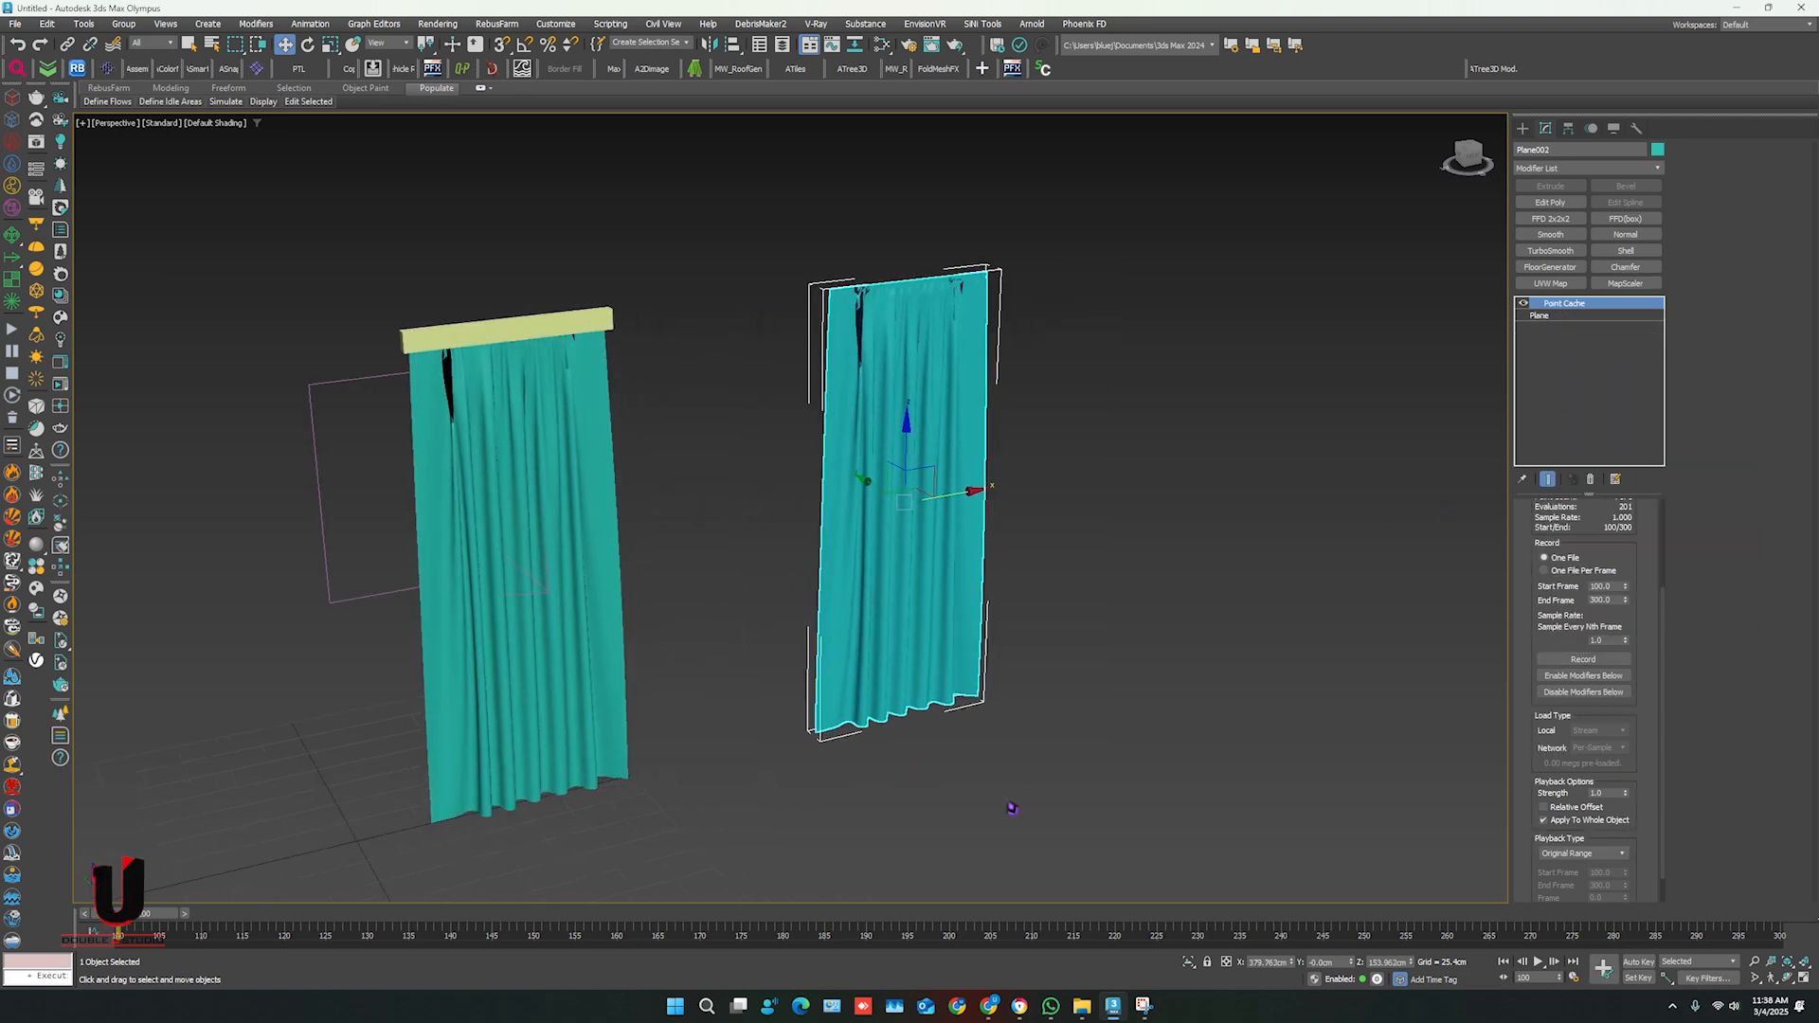
left_click(1538, 962)
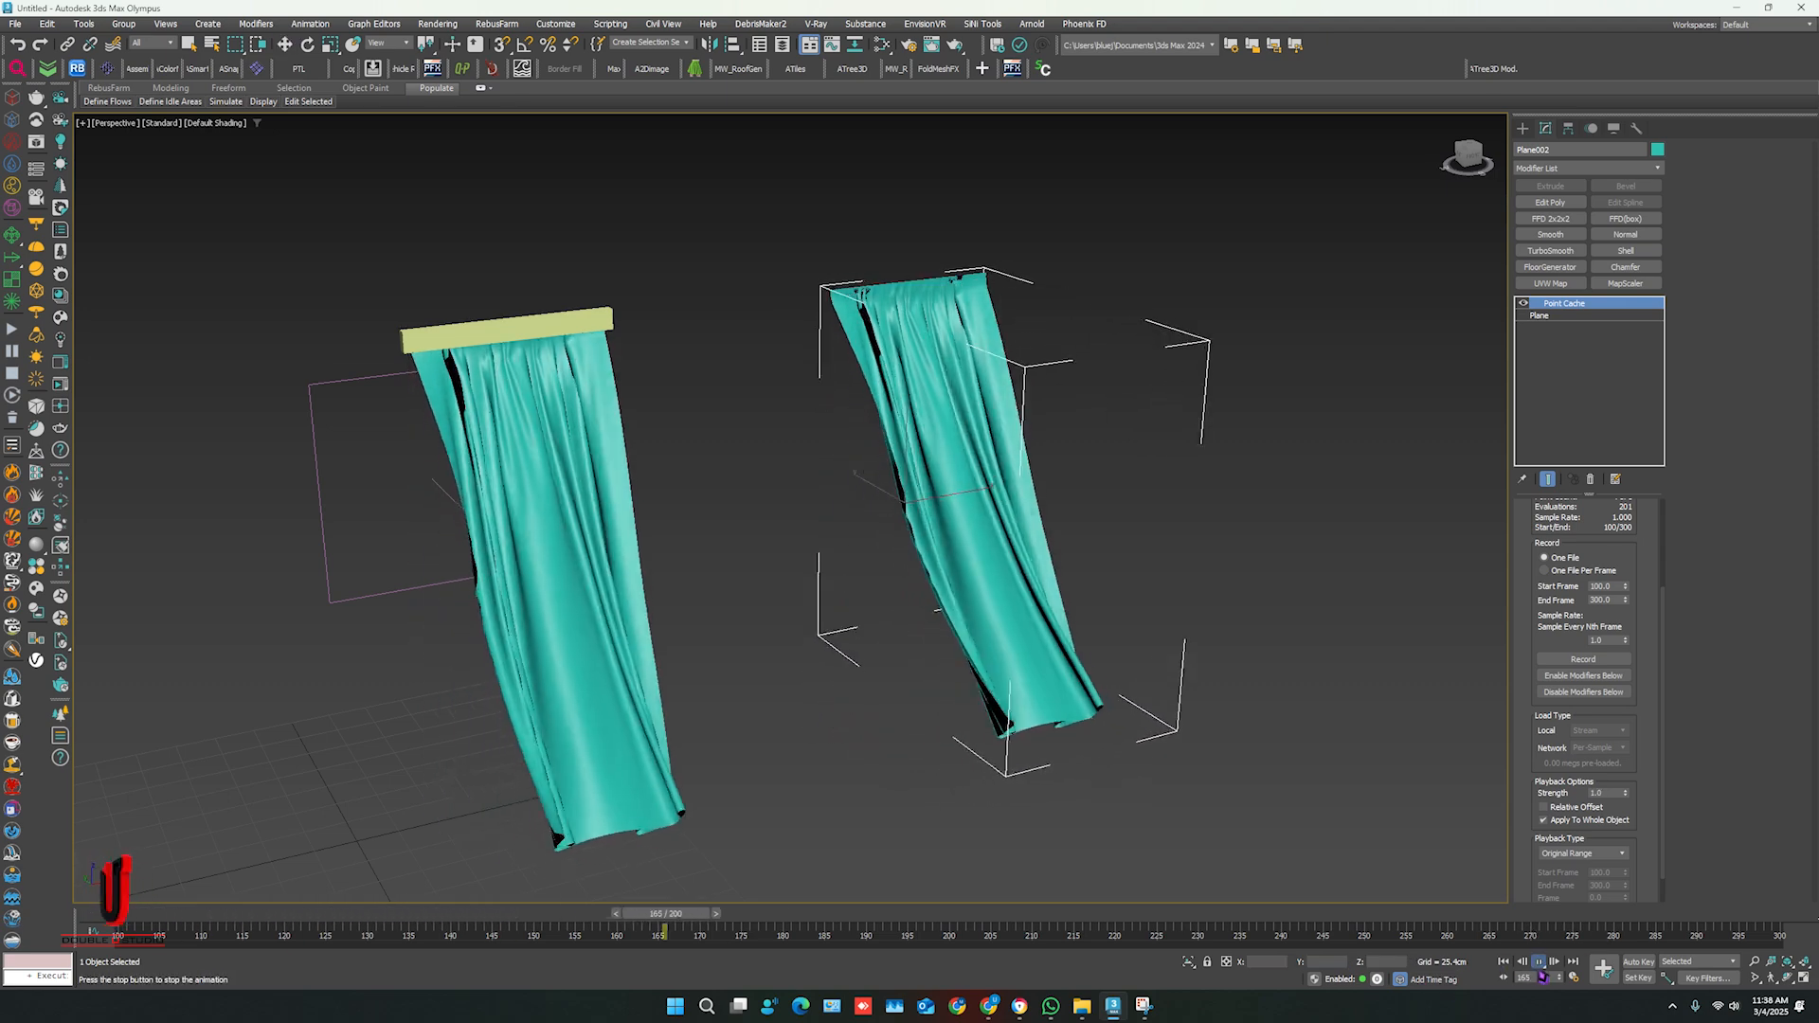
left_click(1539, 962)
left_click(1502, 961)
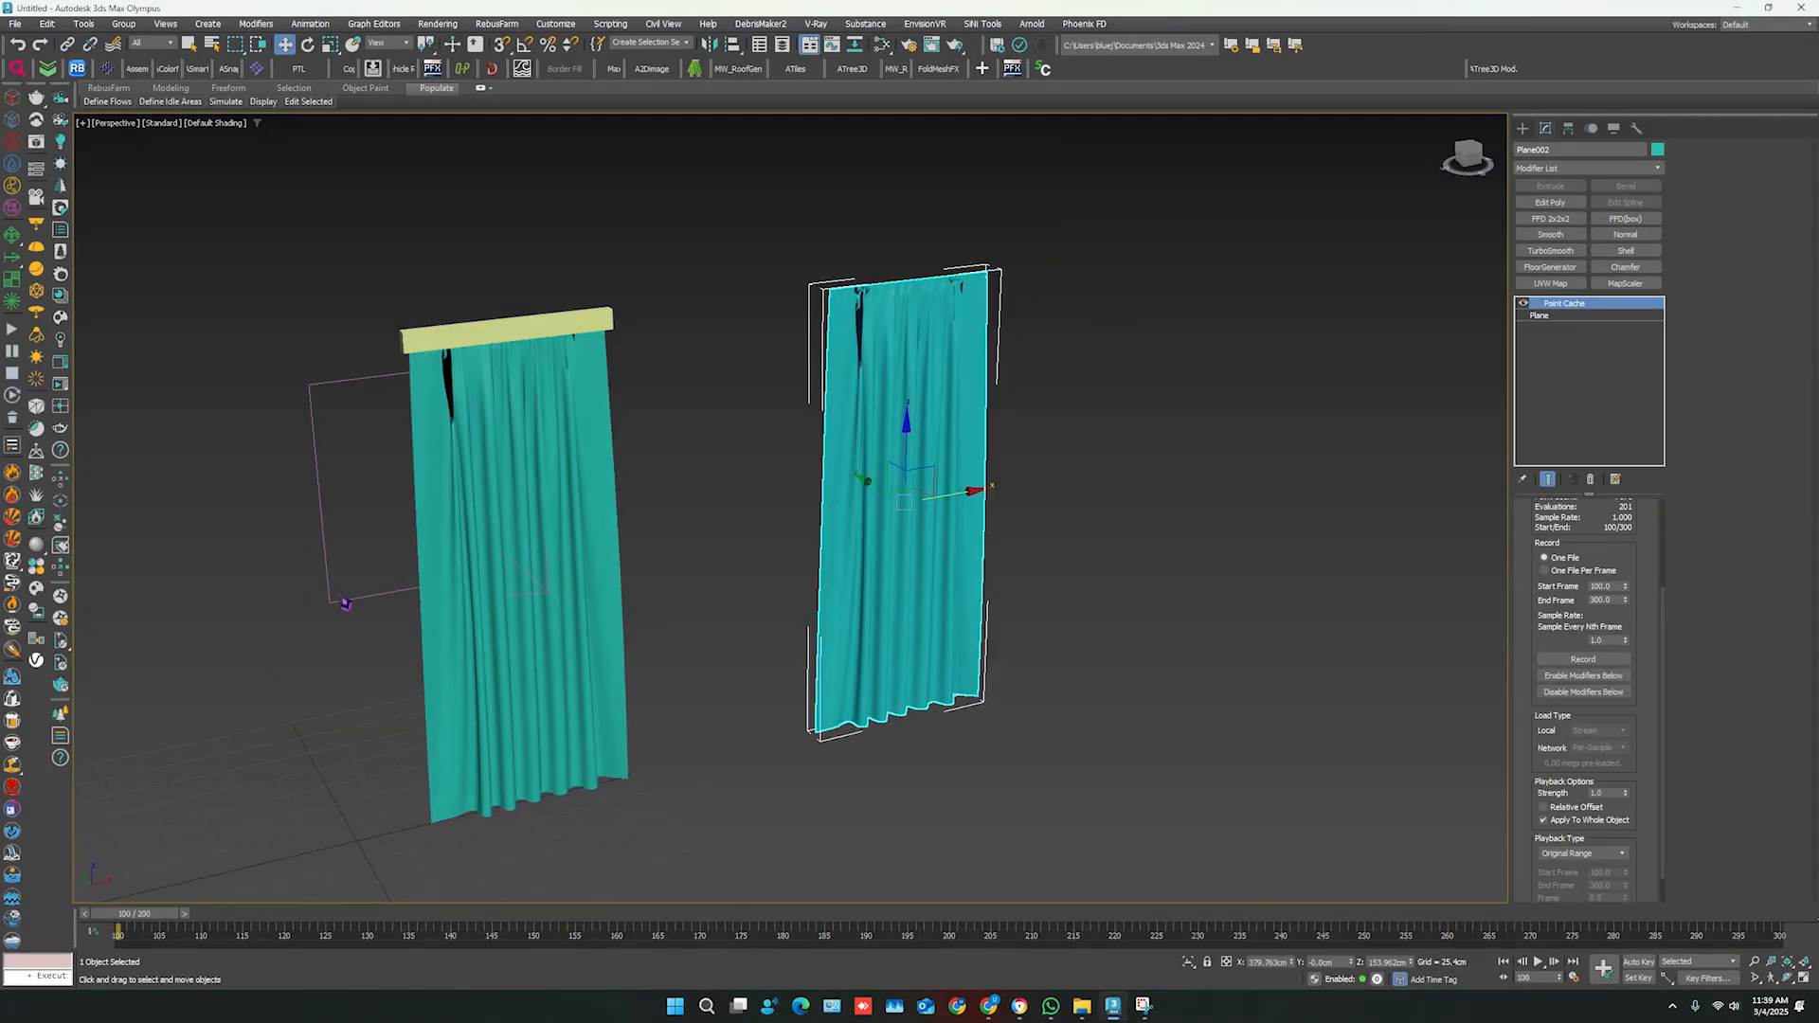
- Delete the Wind, the box and the original curtain's Cloth modifier, and play both curtains' cached animation
left_click(353, 598)
left_click(473, 625)
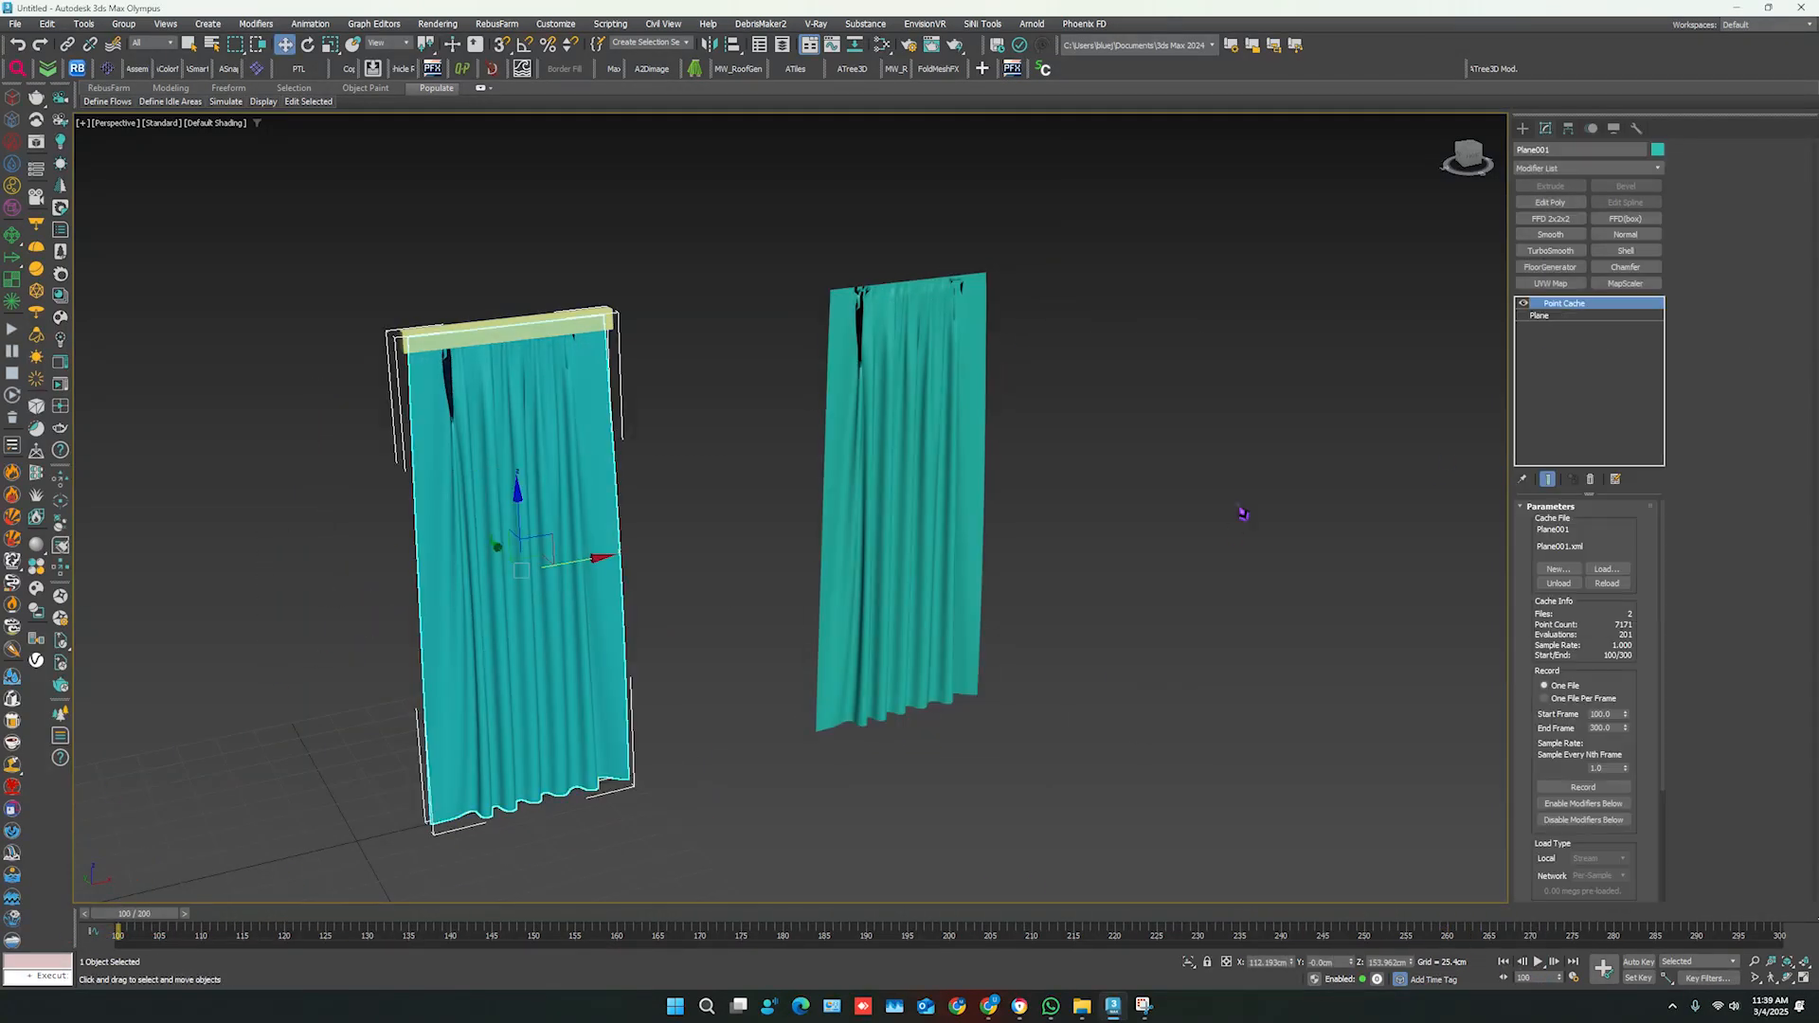
left_click(654, 446)
middle_click_drag(654, 446, 579, 753, "alt")
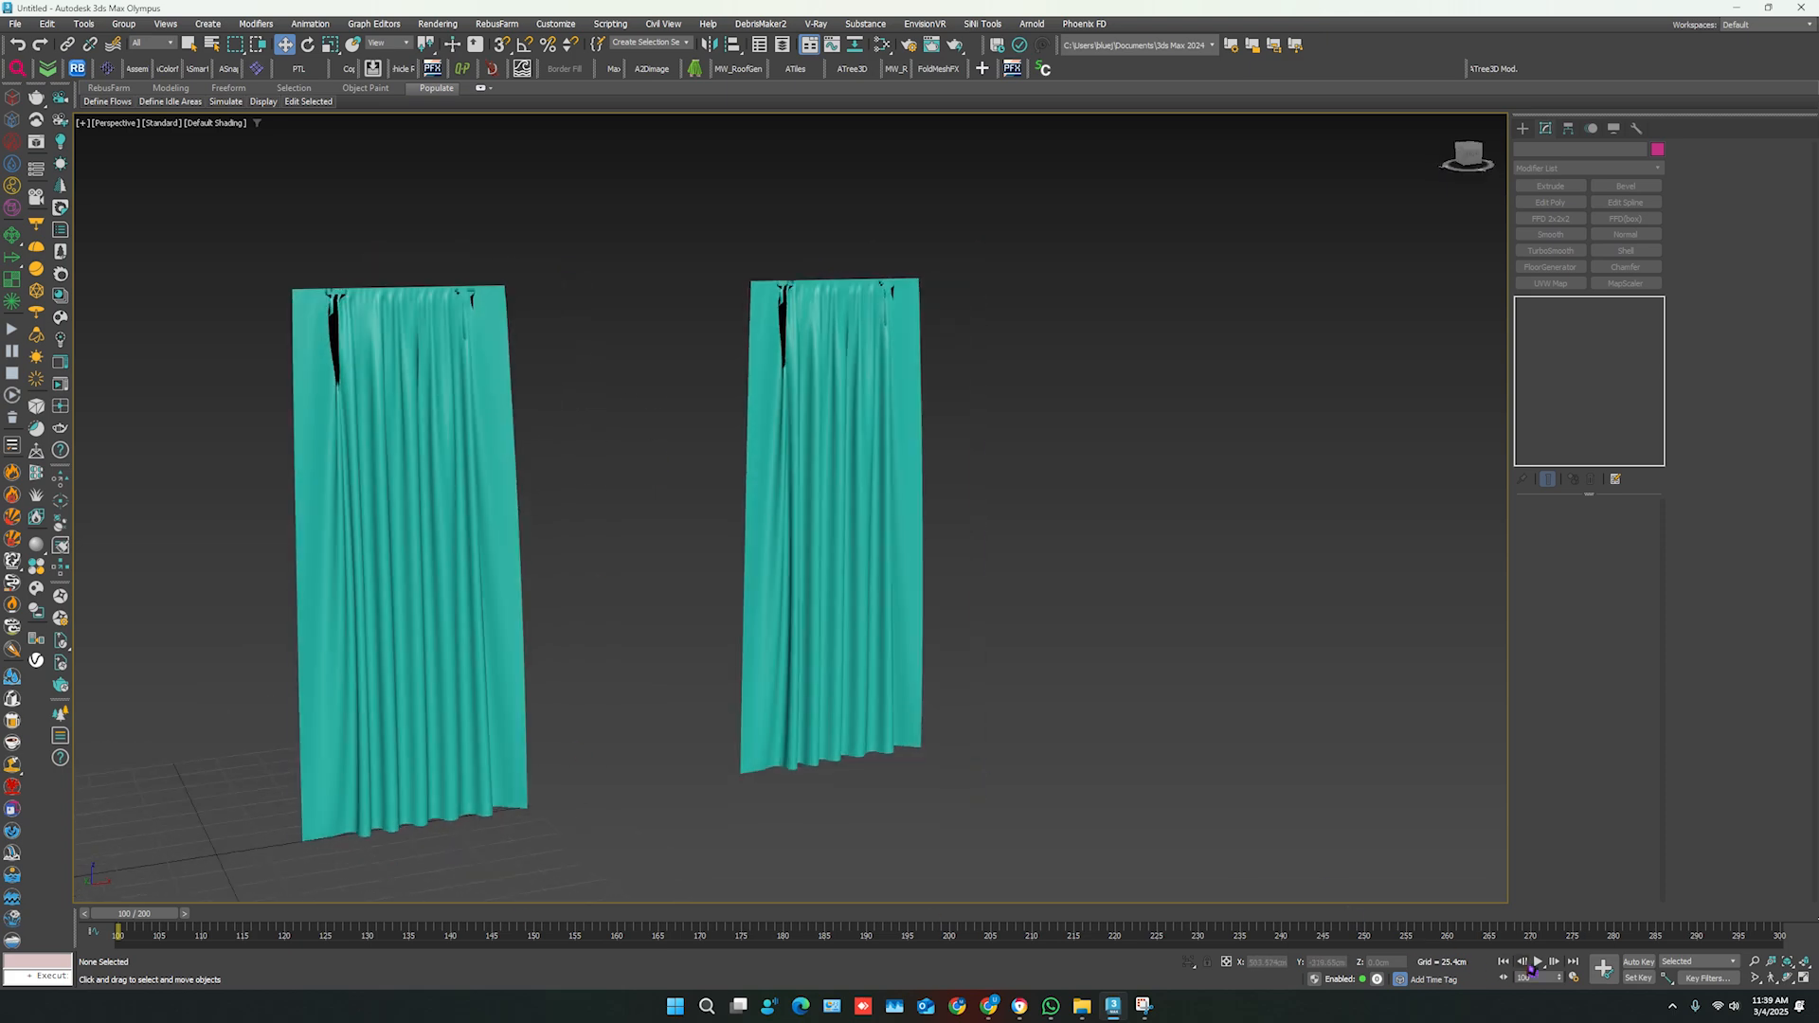
left_click(1537, 962)
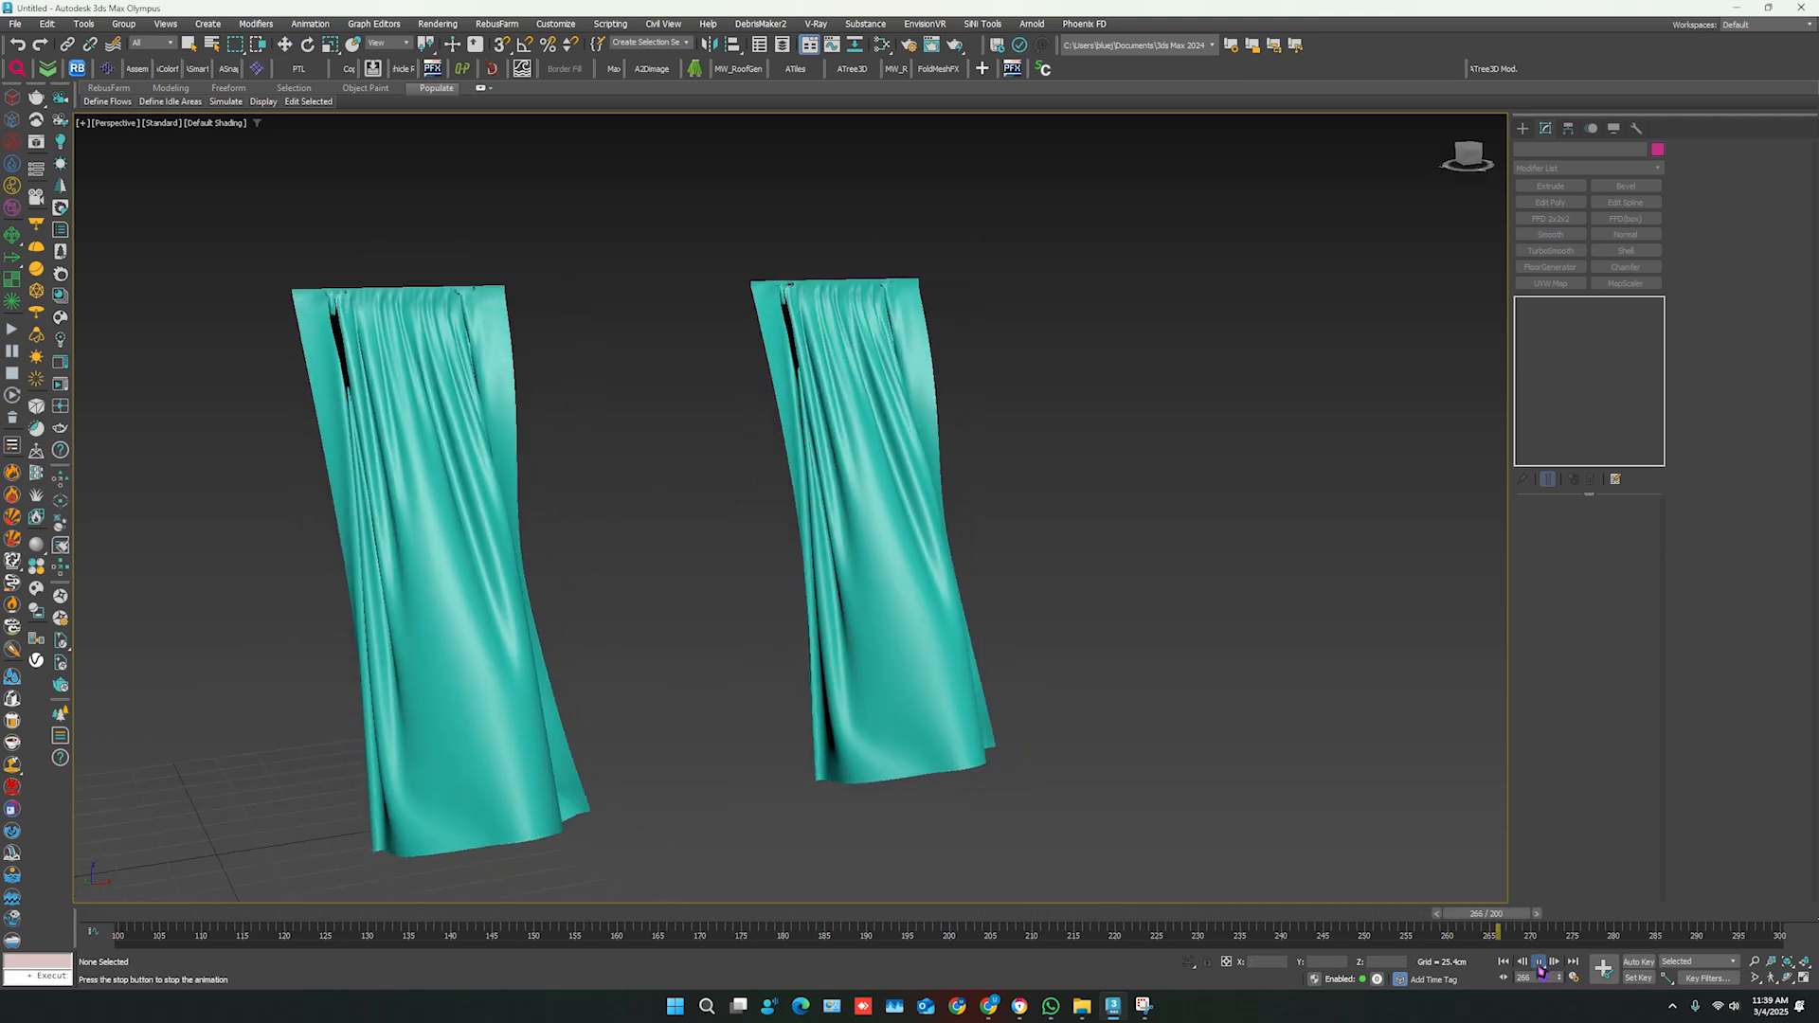
left_click(1539, 963)
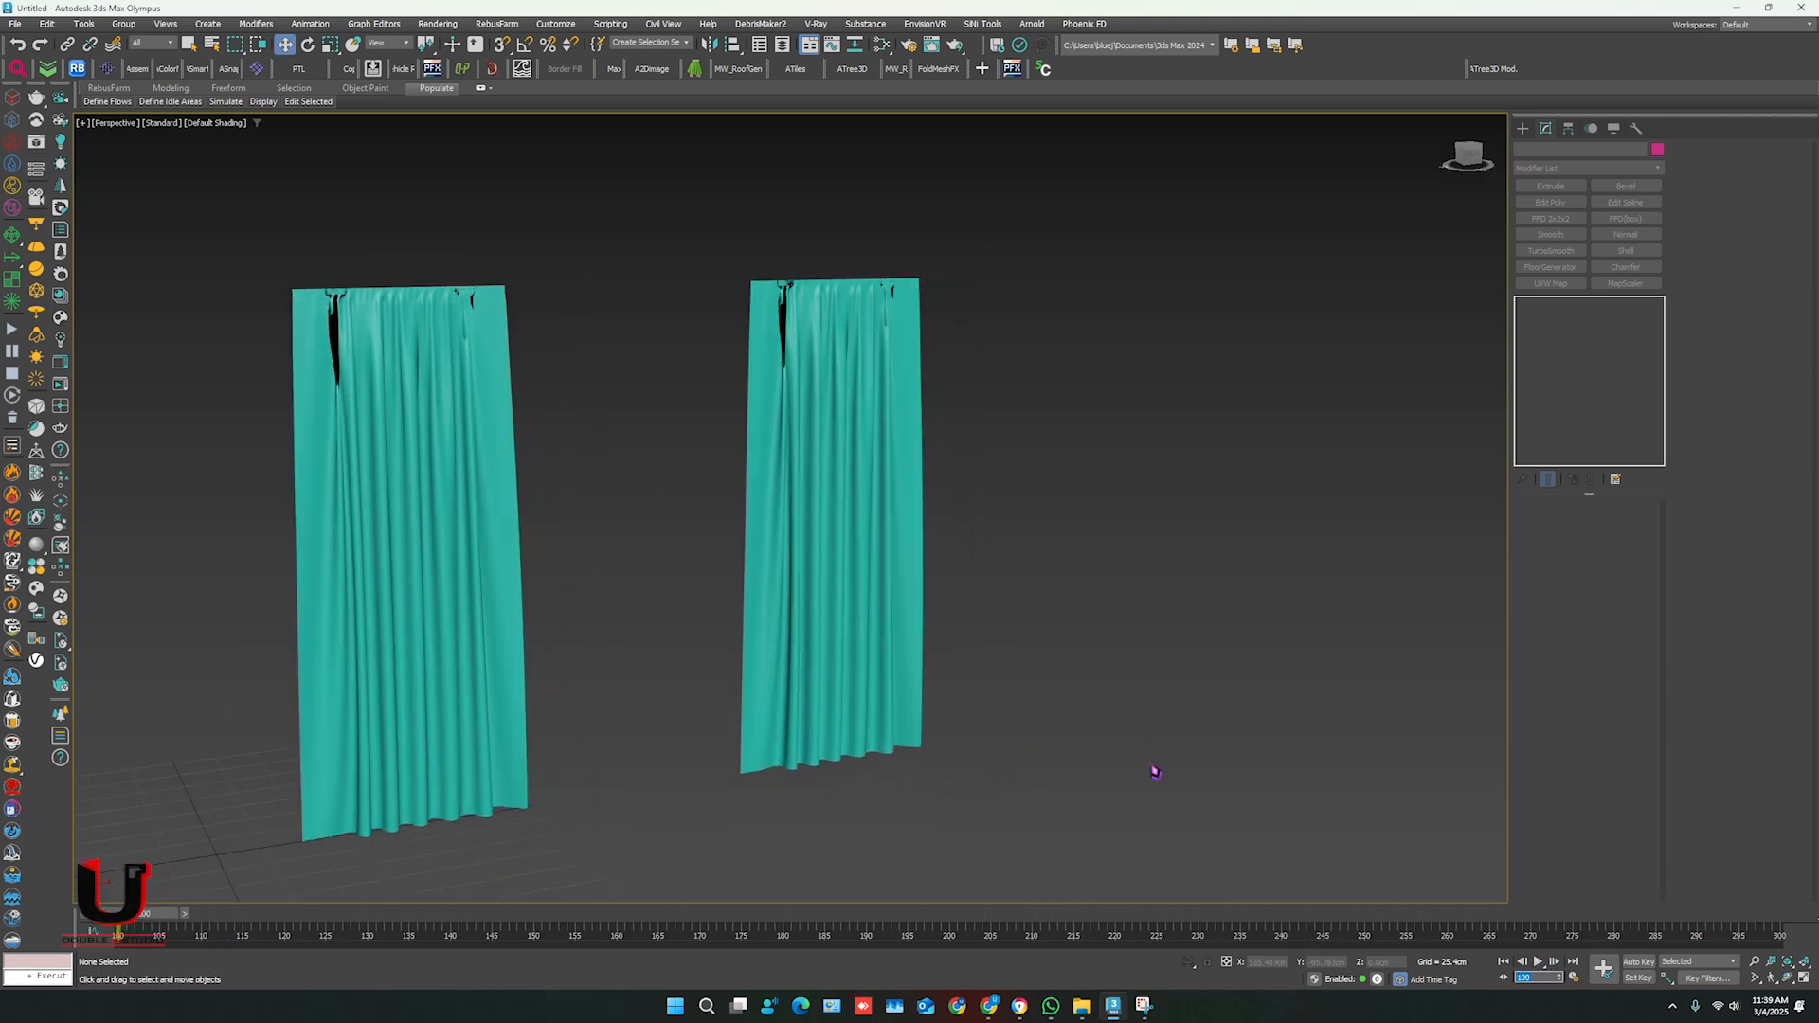
- Create a plane beside the curtains in Front view, about 381 cm long and 218 cm wide, with 100 by 70 segments
left_click(834, 580)
key("f")
middle_click_drag(743, 577, 666, 583)
left_click(1522, 128)
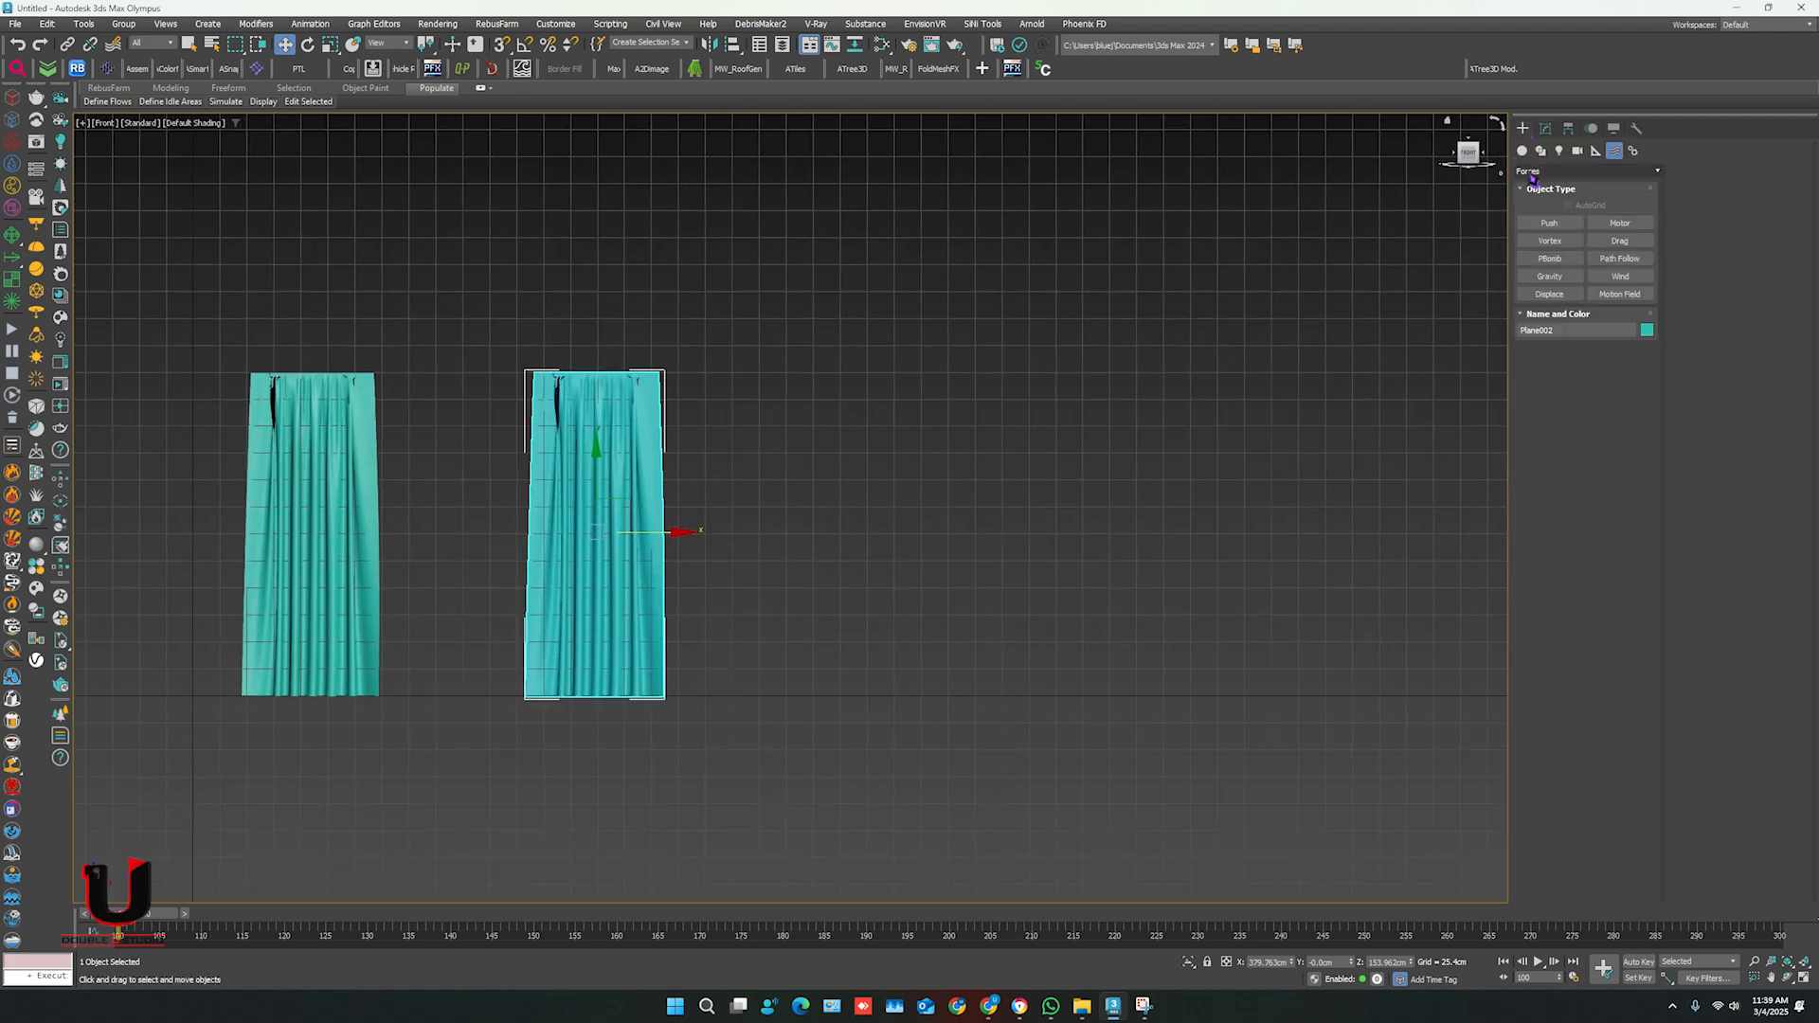
left_click(1522, 150)
left_click(1619, 294)
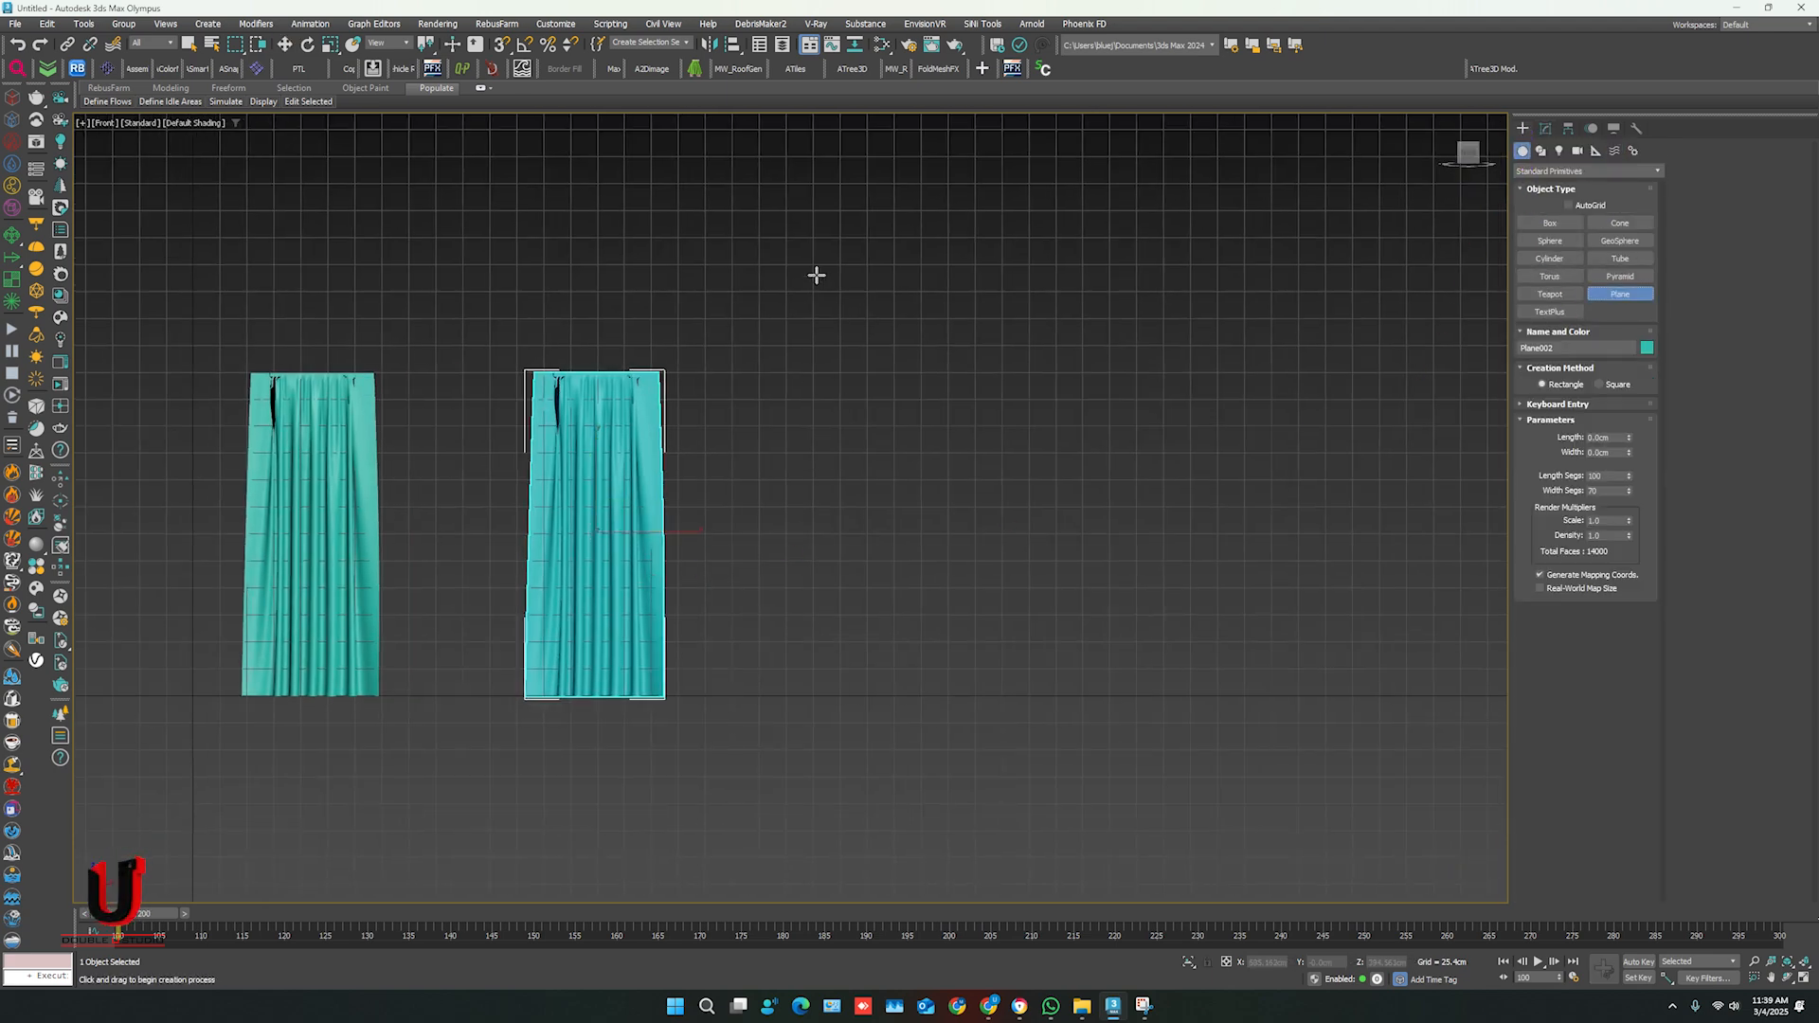
left_click_drag(841, 286, 1076, 696)
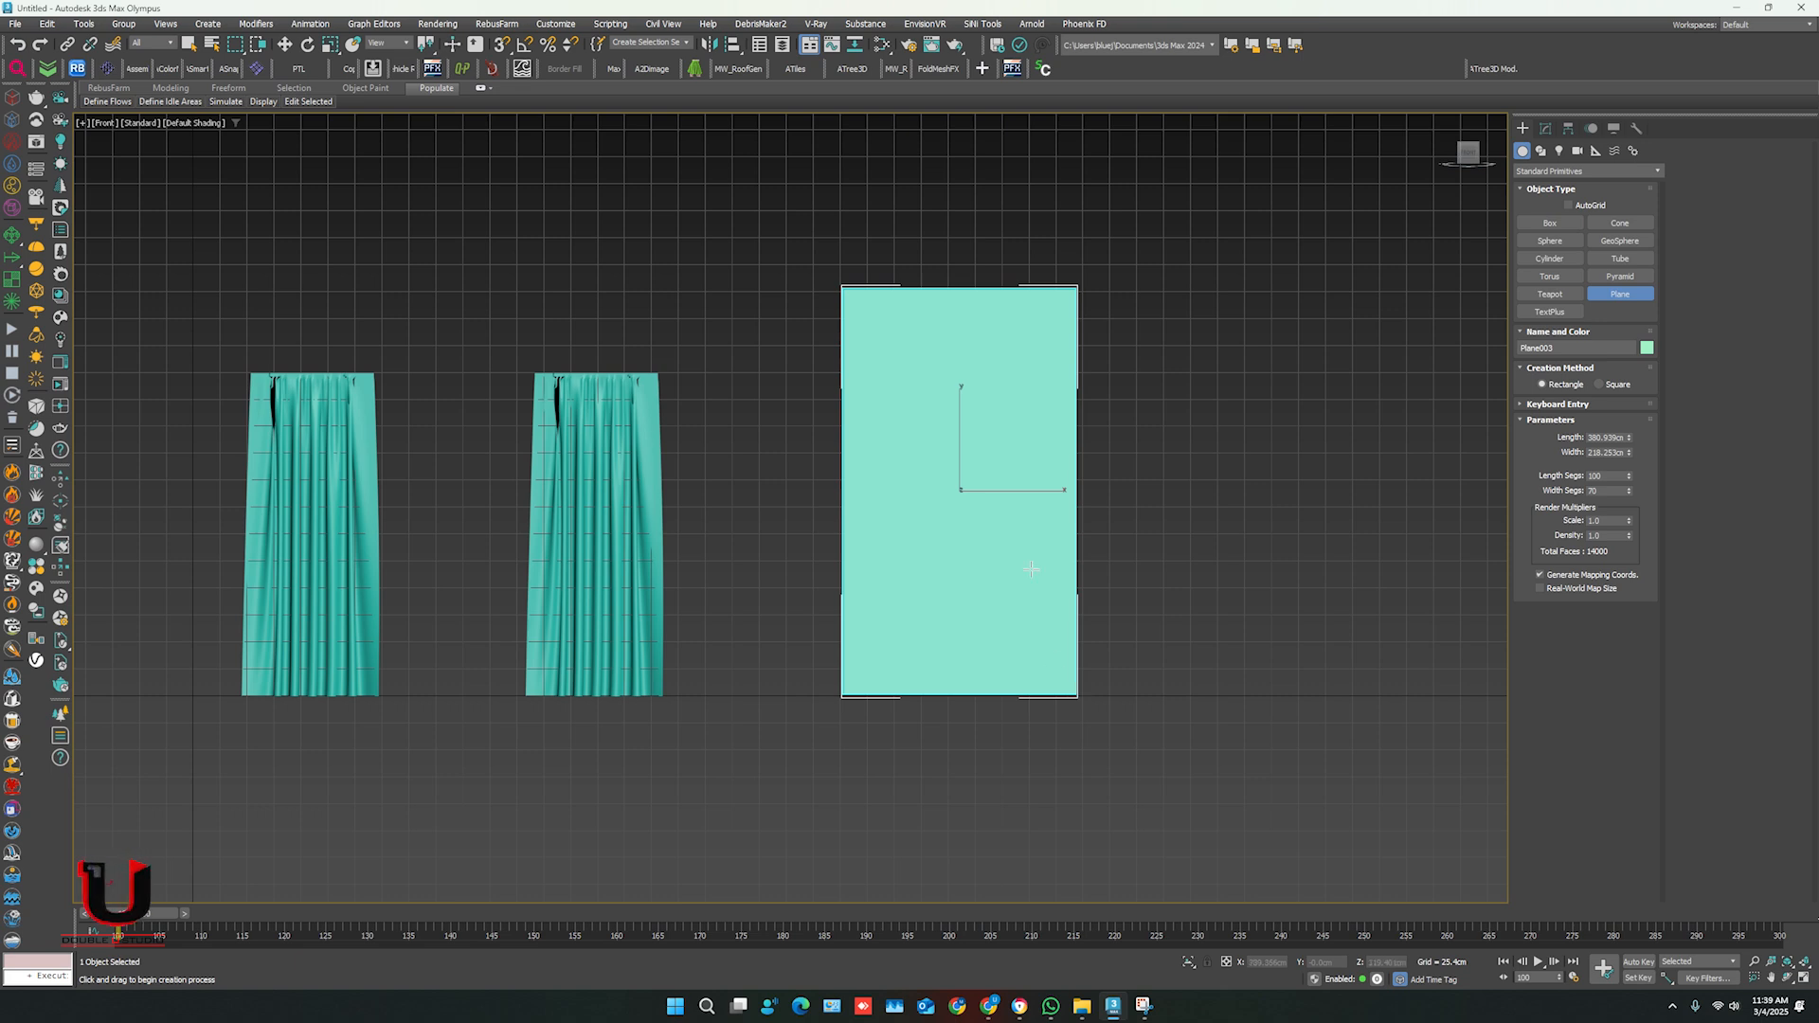
key("w")
left_click(1545, 127)
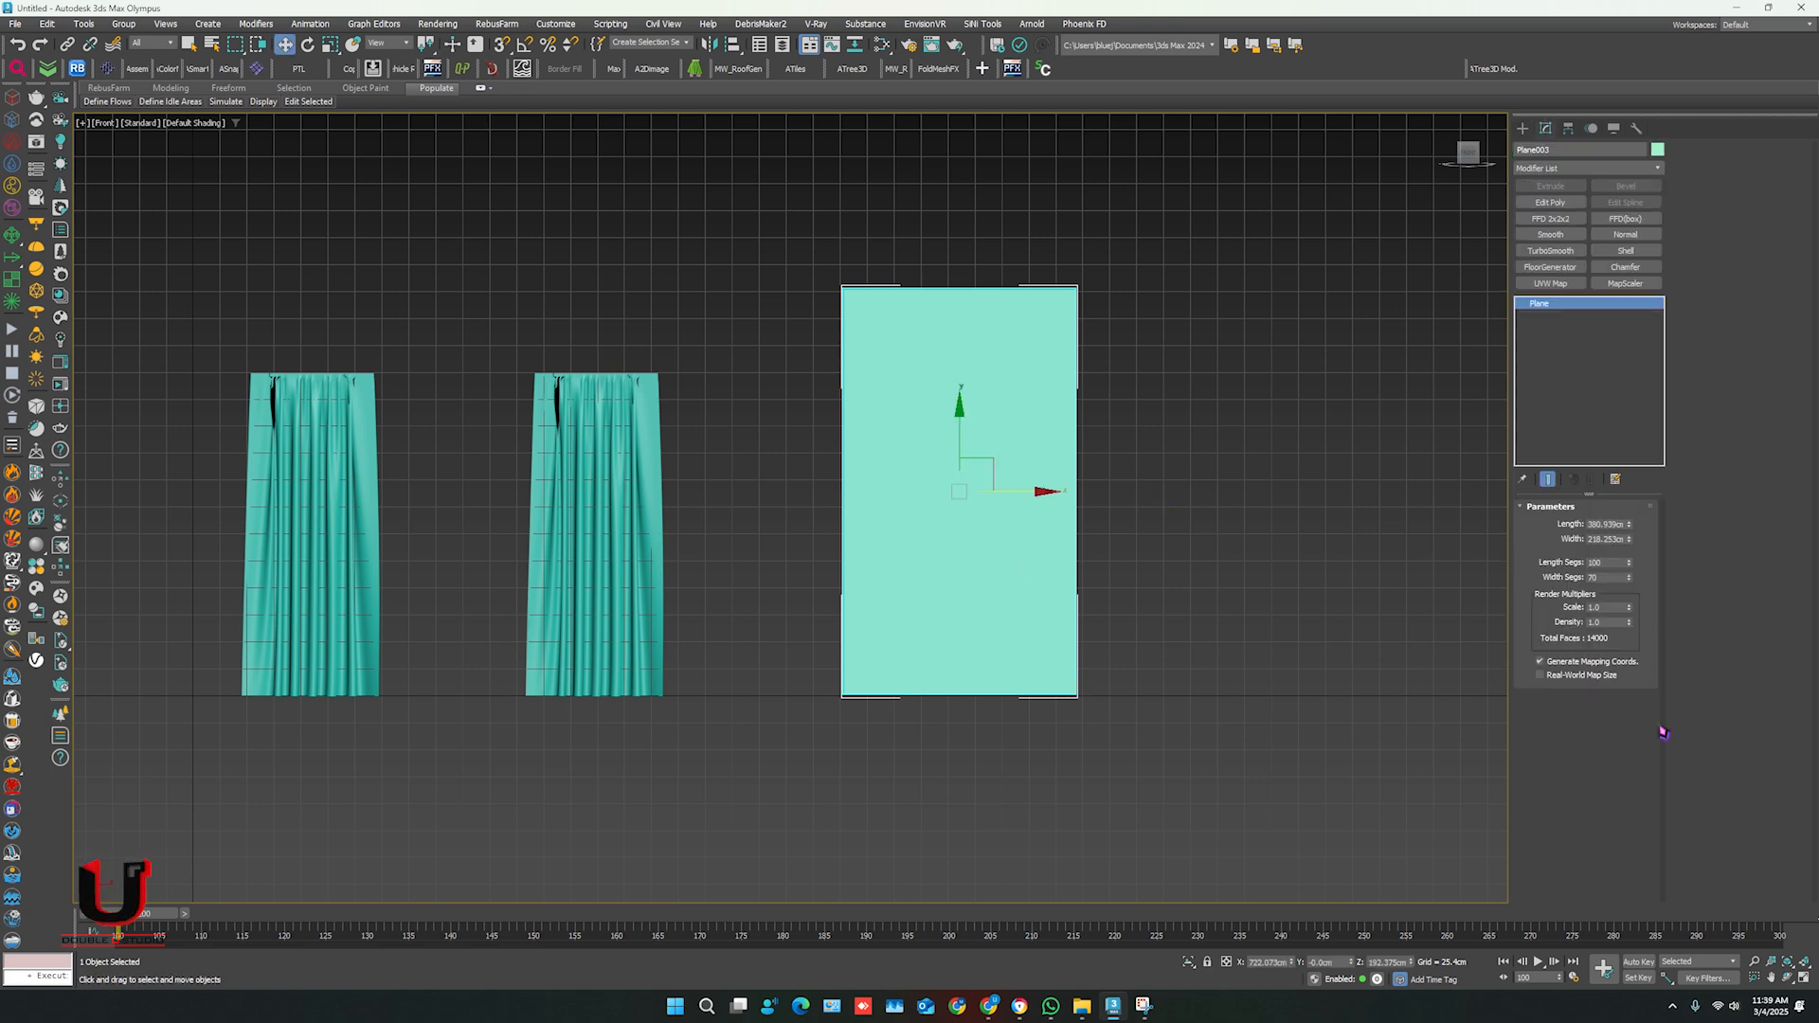
- Show edged faces, copy the Point Cache modifier from the second curtain, and paste it onto the new plane in Perspective view
key("F4")
left_click(667, 521)
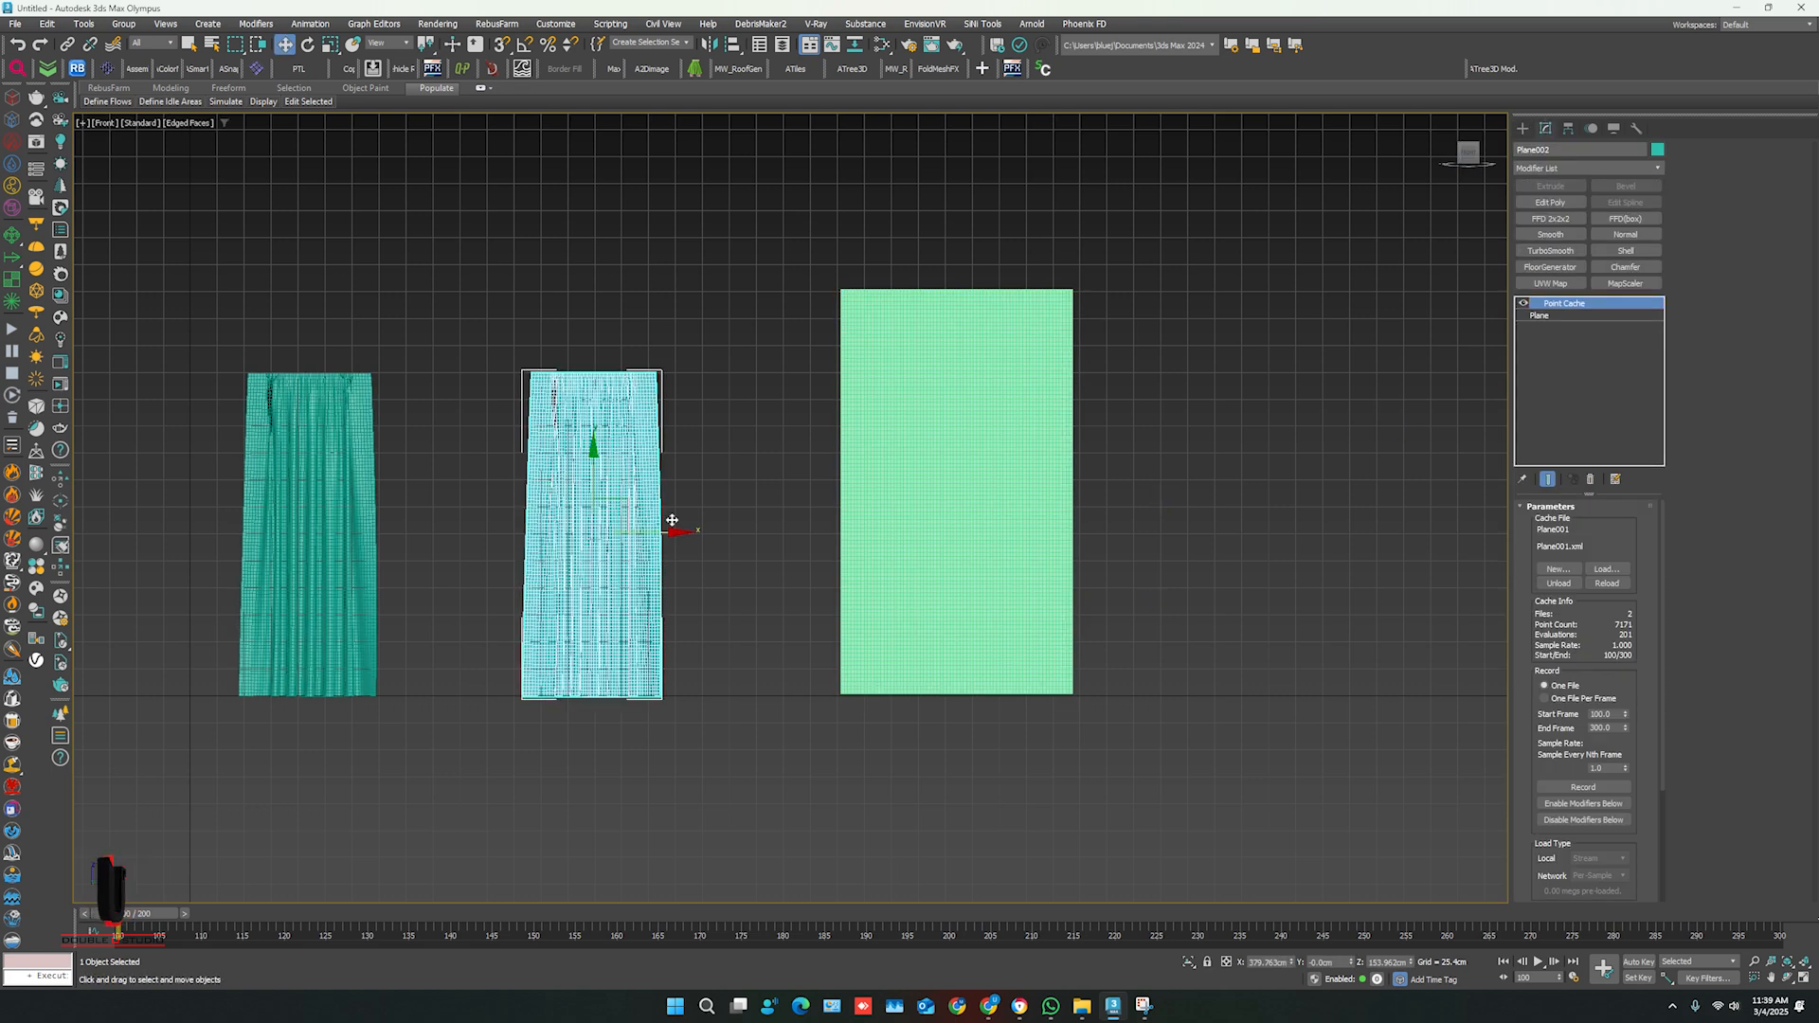
right_click(1559, 302)
left_click(1608, 365)
middle_click_drag(1129, 471, 1171, 507, "alt")
left_click(973, 511)
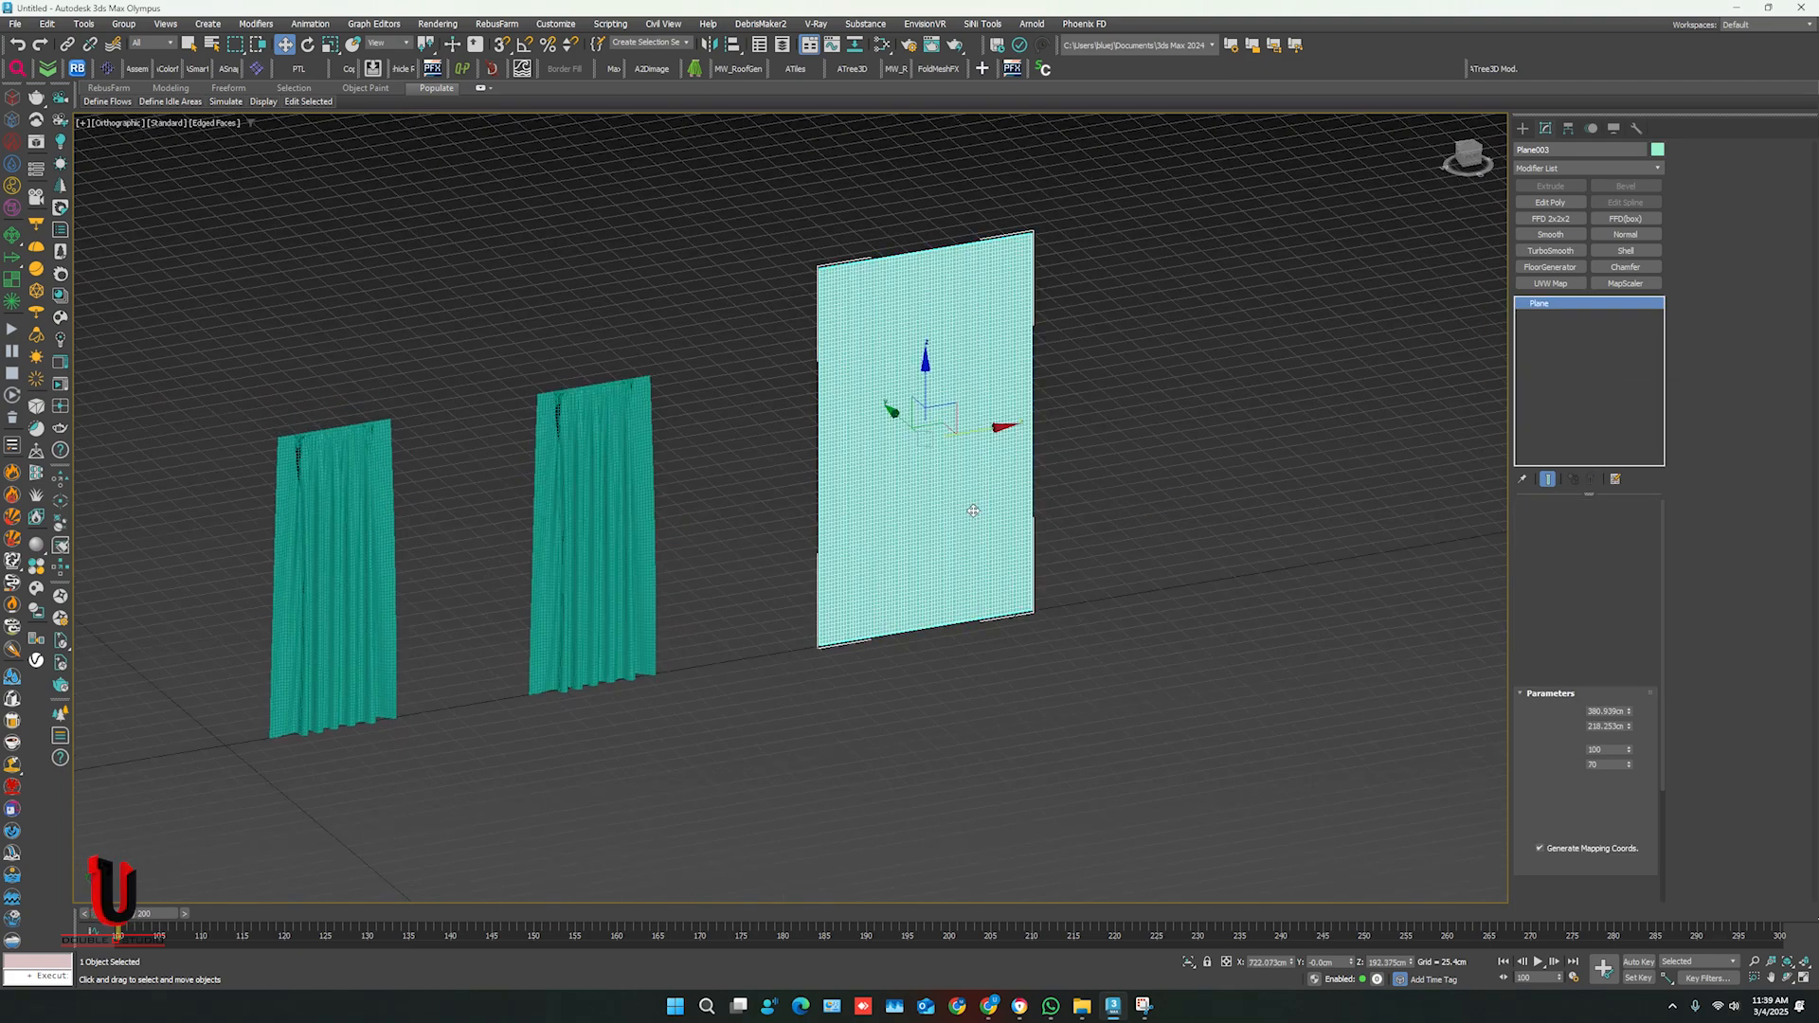
key("p")
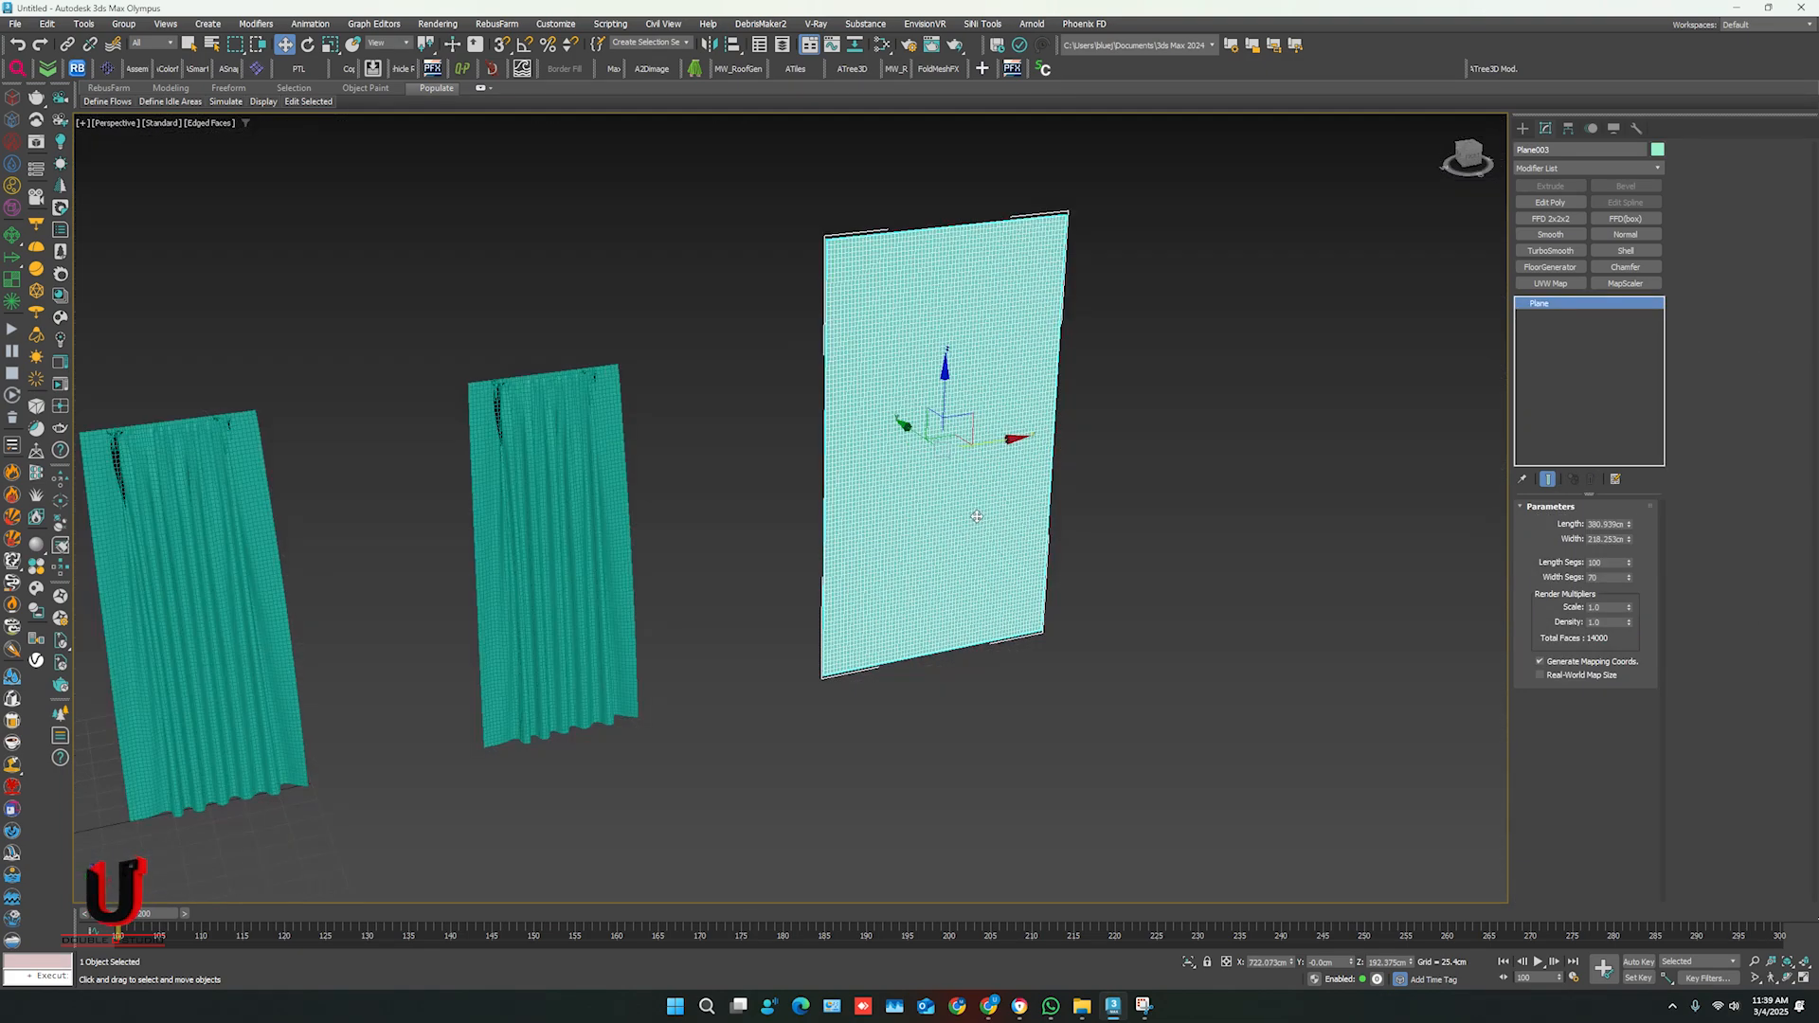
right_click(1546, 304)
left_click(1558, 362)
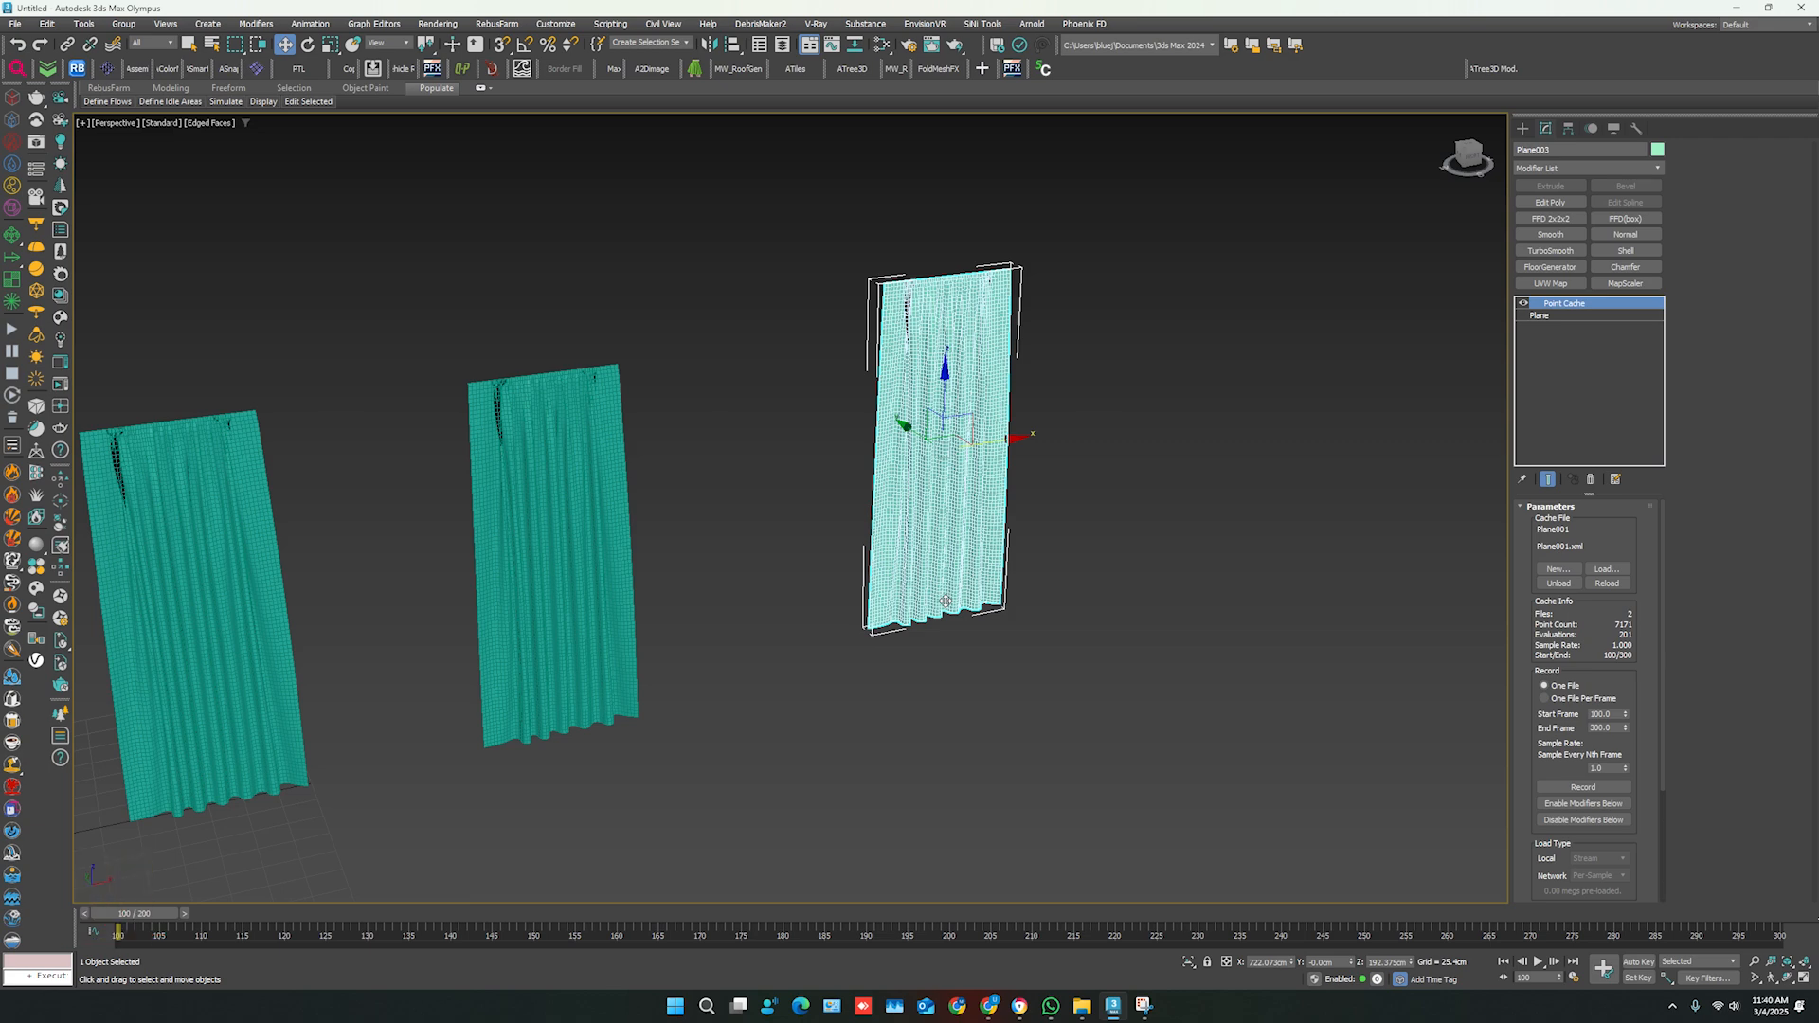
middle_click_drag(945, 602, 820, 640)
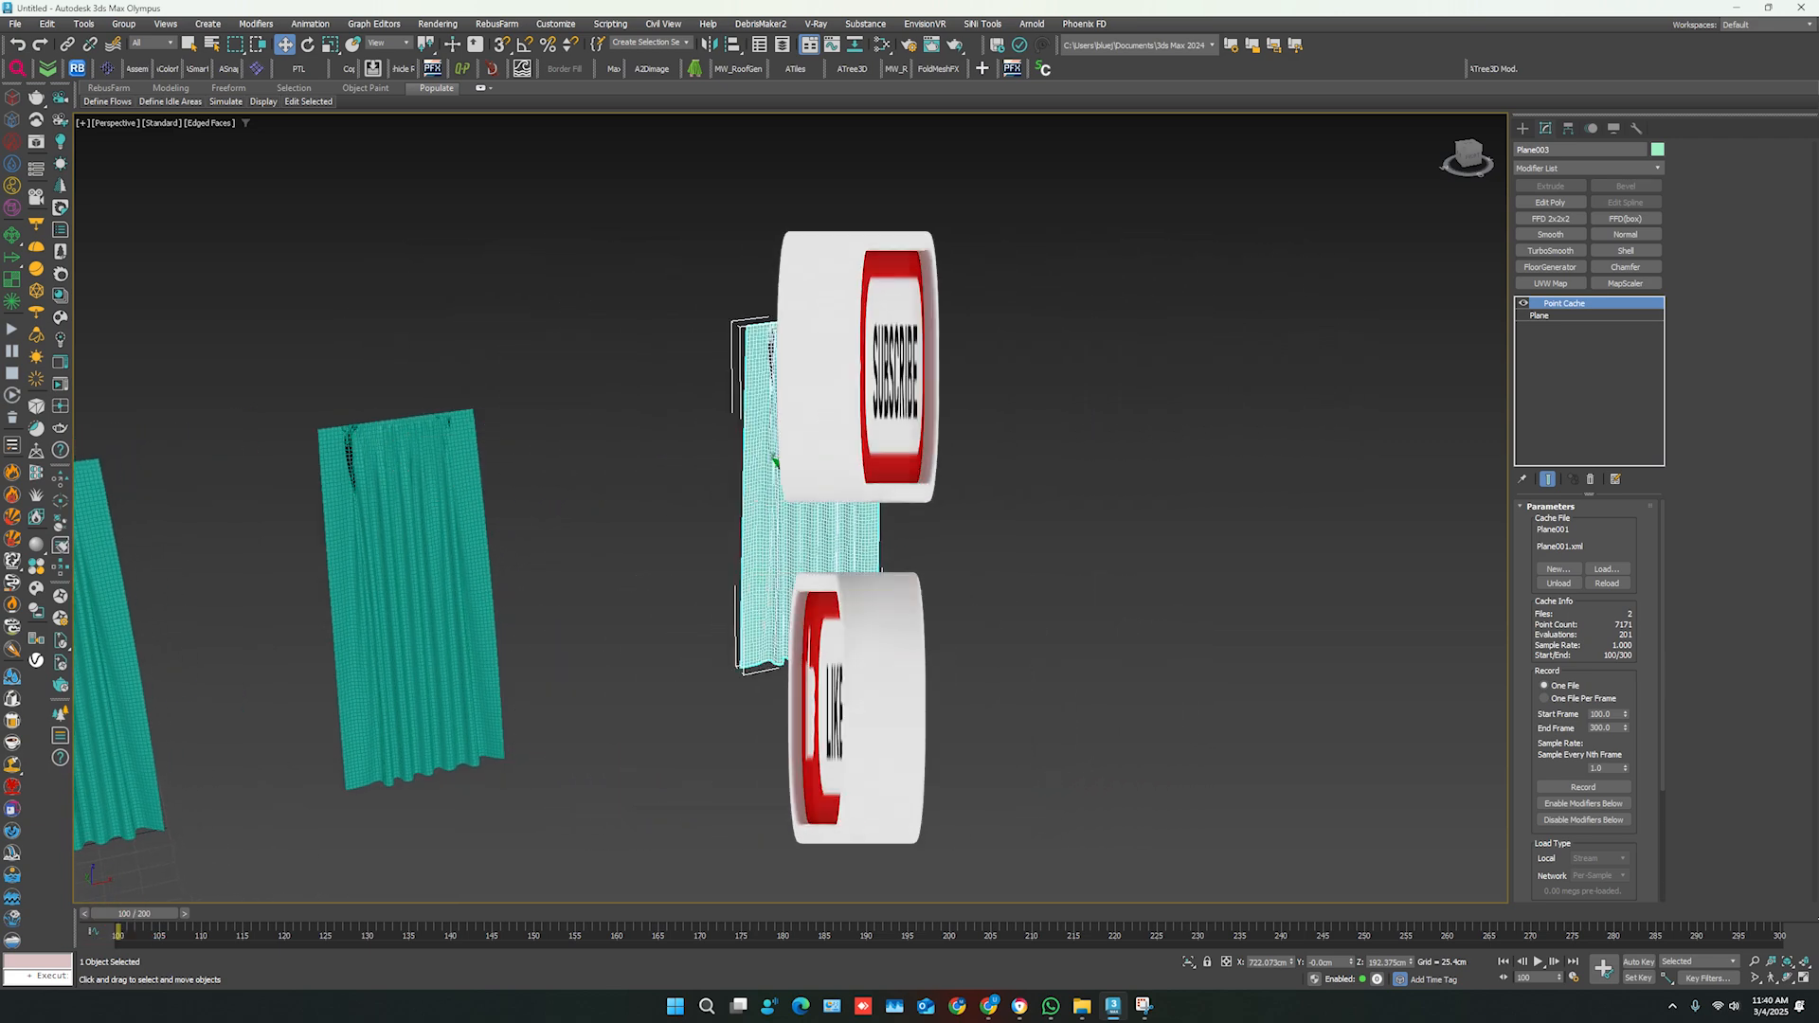